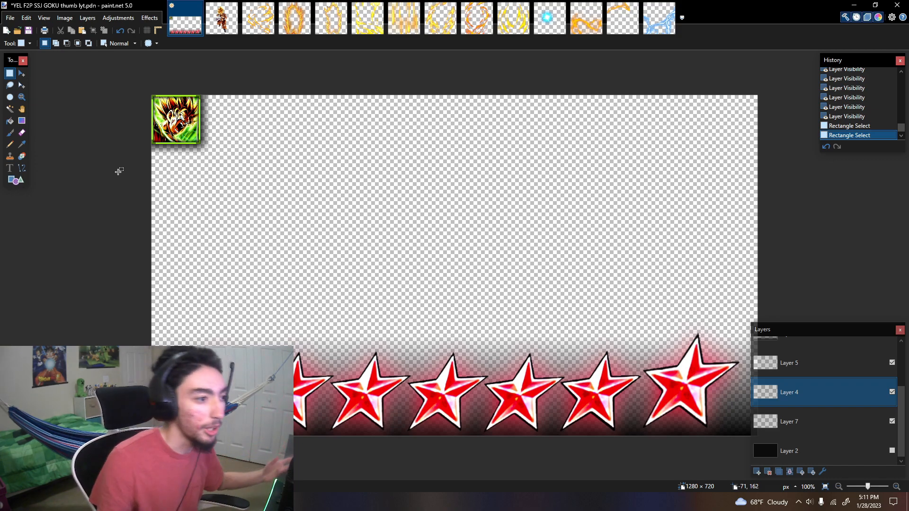
# Step: View the full-body Goku art image and return to the thumbnail layout
pyautogui.click(222, 19)
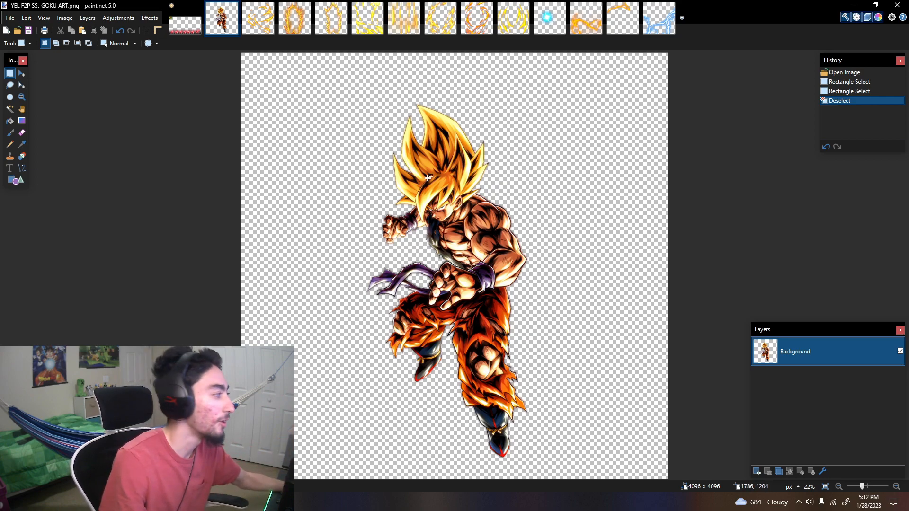
pyautogui.hotkey('ctrl', 'z')
pyautogui.hotkey('ctrl', 'y')
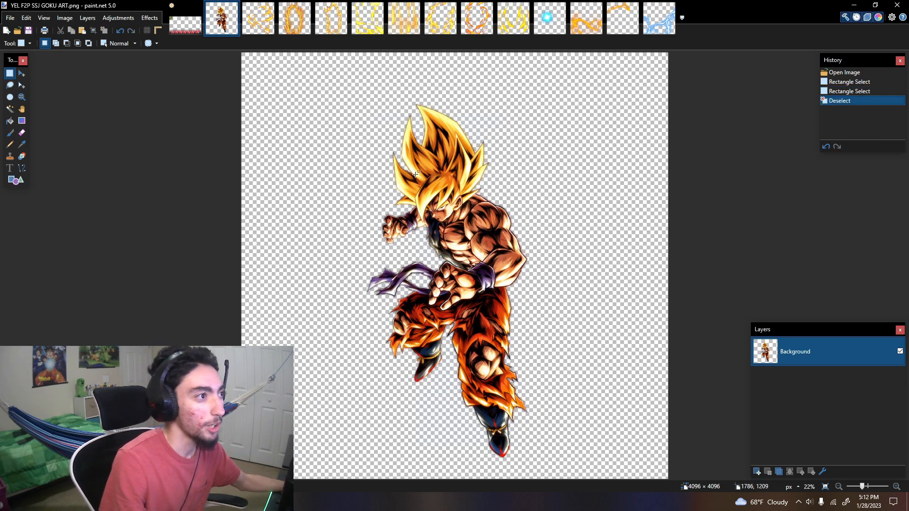
pyautogui.click(172, 26)
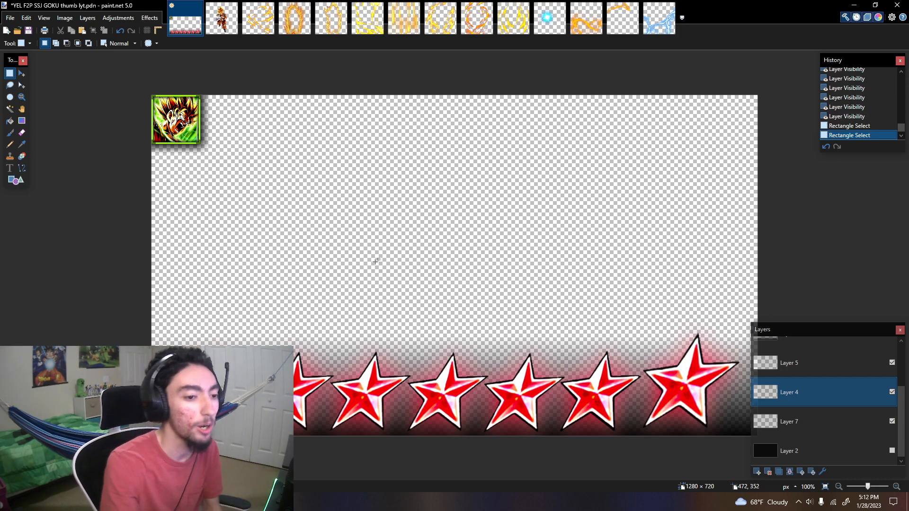
# Step: Hide the Layer 6 star glow and the Layer 7 stars, and show both again to see what each adds
pyautogui.scroll(3, 805, 403)
pyautogui.click(800, 357)
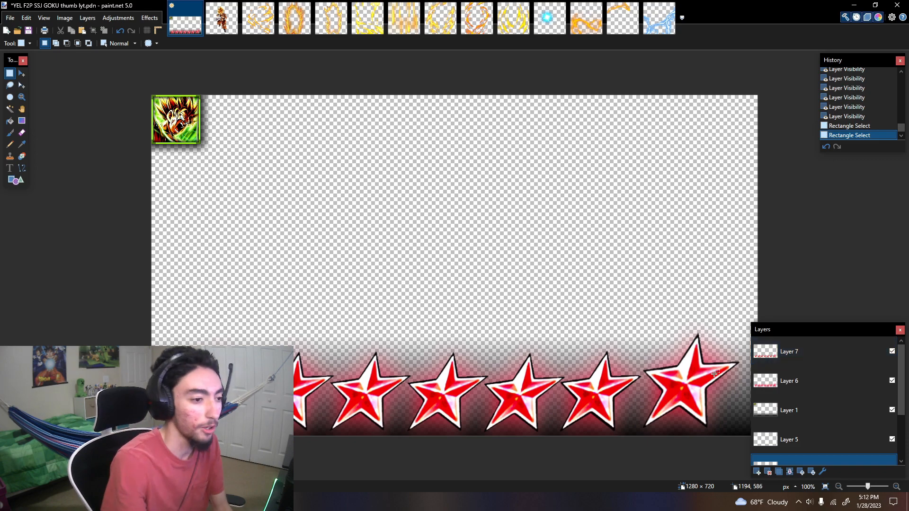
pyautogui.scroll(-4, 502, 347)
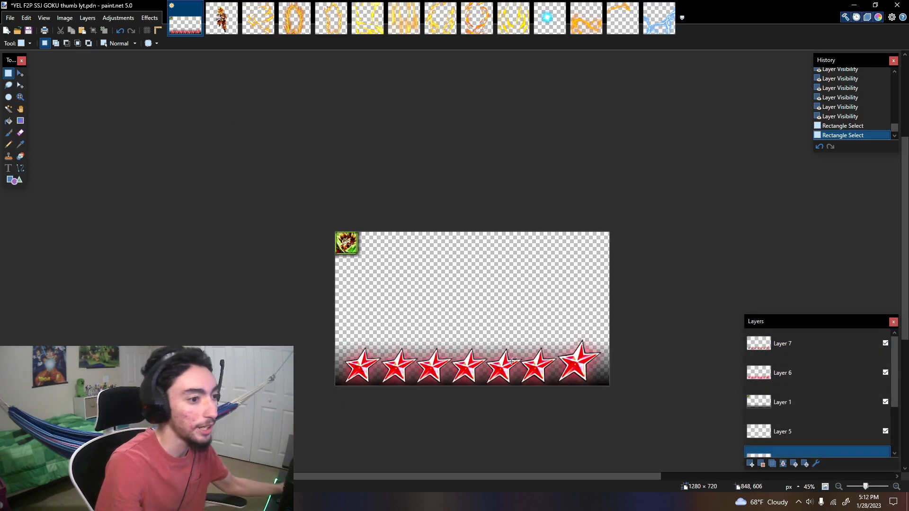
pyautogui.scroll(3, 502, 347)
pyautogui.click(886, 372)
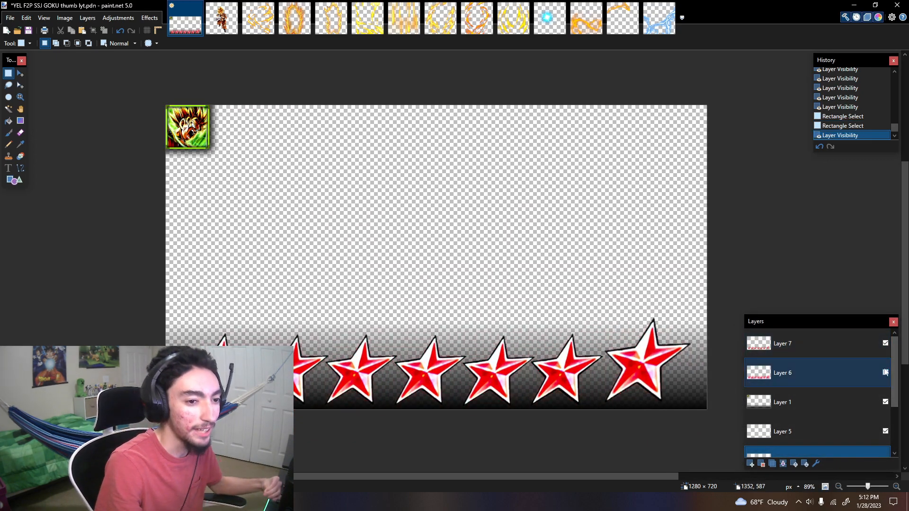
pyautogui.click(886, 343)
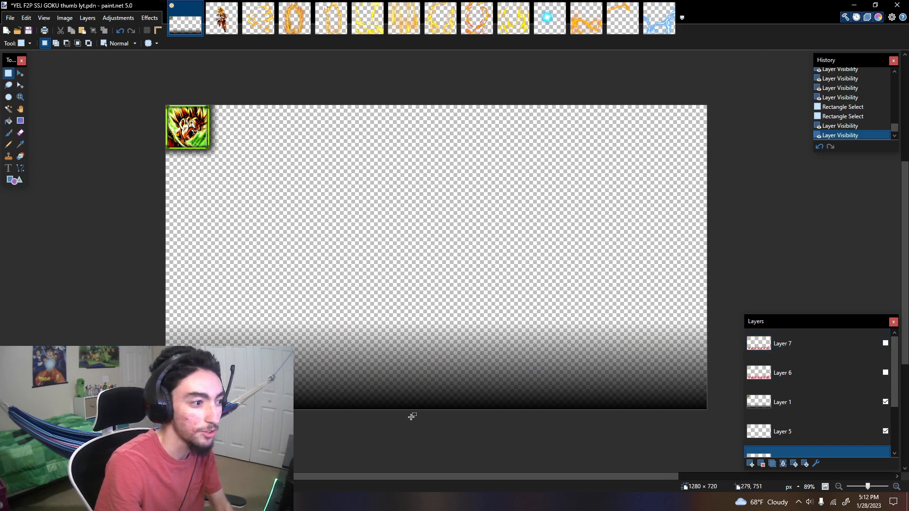
pyautogui.click(886, 372)
pyautogui.click(886, 344)
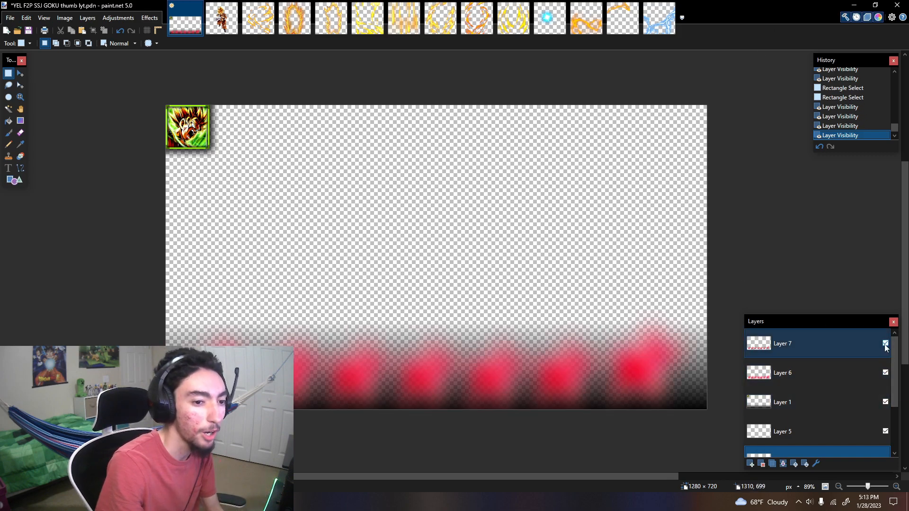
# Step: Hide Layer 1 with the dark gradient and corner icon, and show it again to see its effect
pyautogui.click(885, 402)
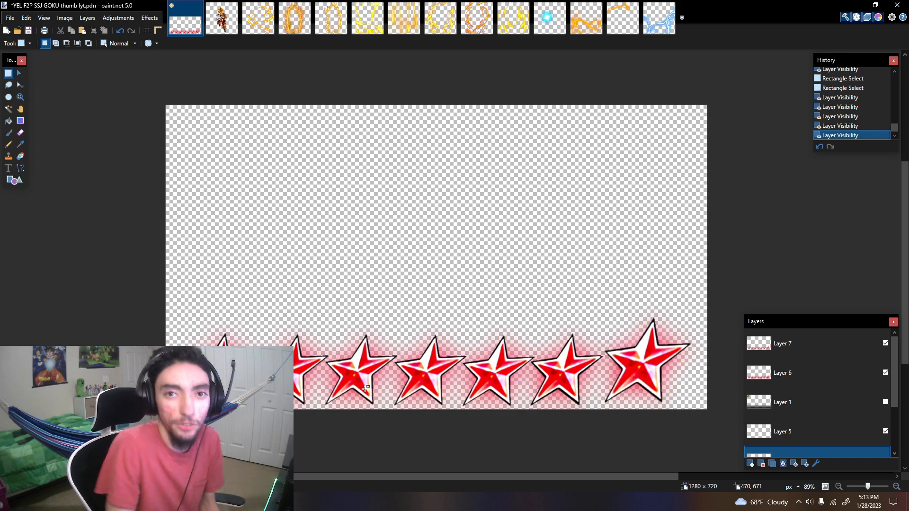
pyautogui.click(886, 402)
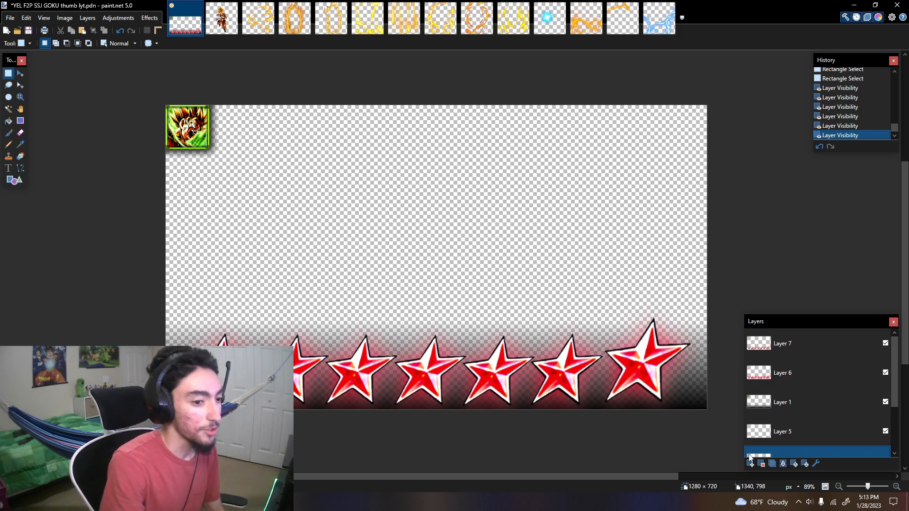
pyautogui.click(826, 487)
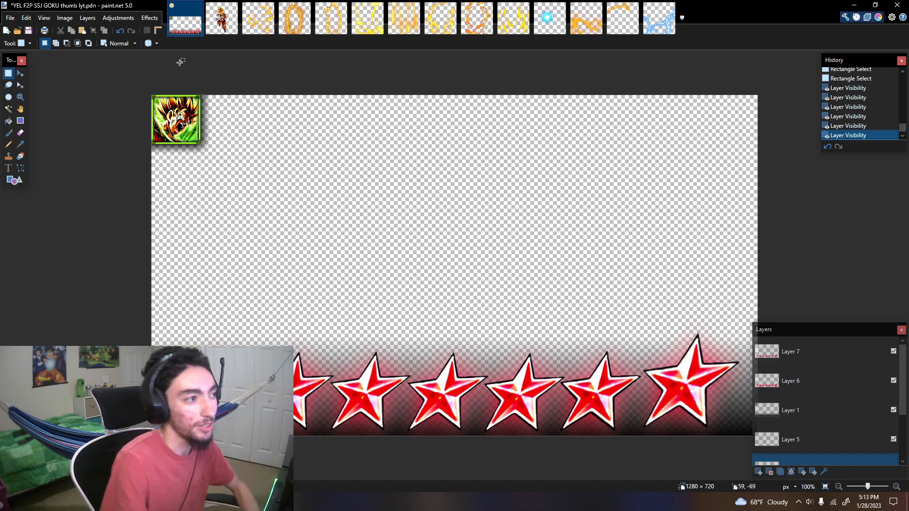
pyautogui.moveTo(149, 88); pyautogui.dragTo(237, 173)
pyautogui.click(238, 172)
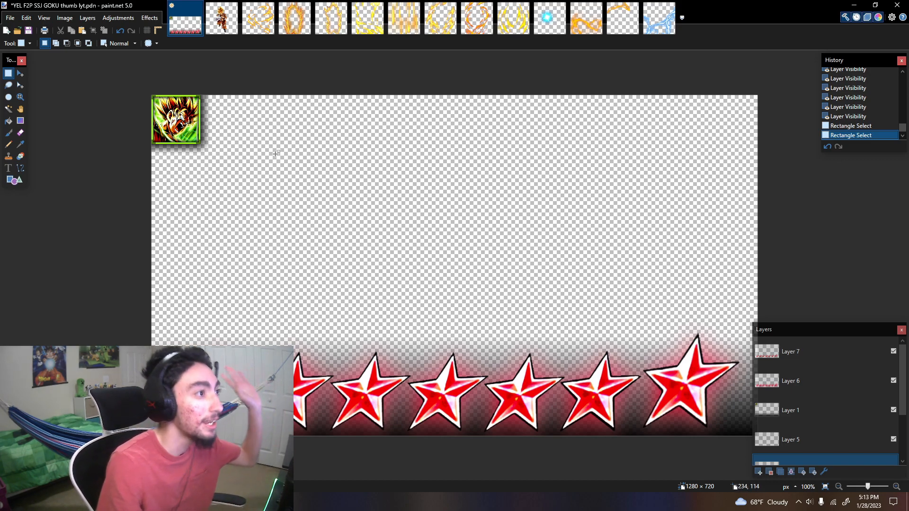
# Step: Paste the Goku art into Layer 4 at the existing canvas size, and scale and position it so his head and shoulders fill the canvas
pyautogui.hotkey('ctrl', 'v')
pyautogui.click(427, 335)
pyautogui.moveTo(536, 409); pyautogui.dragTo(441, 272)
pyautogui.scroll(-4, 441, 272)
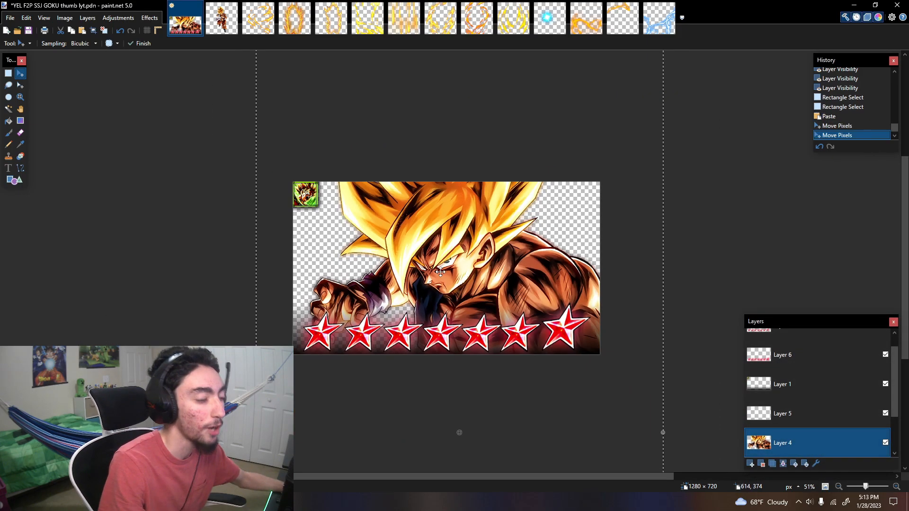
pyautogui.scroll(-1, 441, 271)
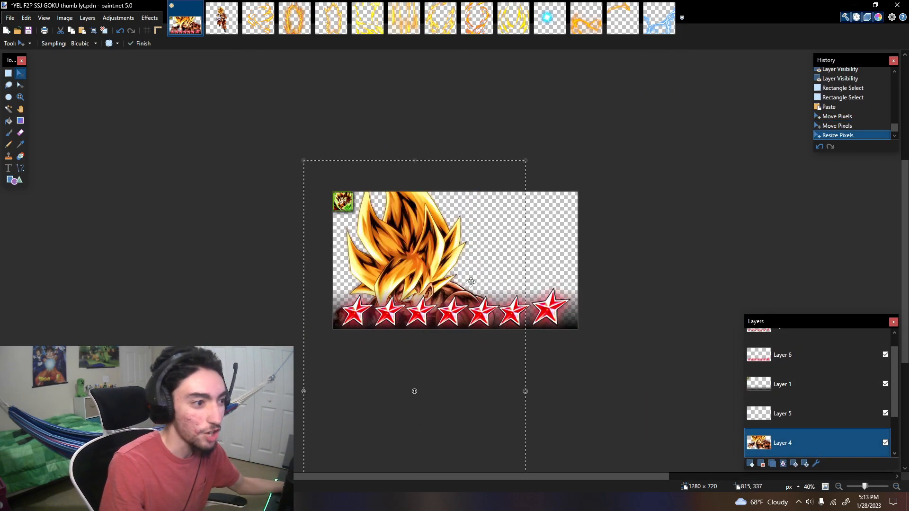
pyautogui.moveTo(458, 357); pyautogui.dragTo(498, 315)
pyautogui.moveTo(566, 118); pyautogui.dragTo(613, 299)
pyautogui.moveTo(539, 149); pyautogui.dragTo(511, 225)
pyautogui.hotkey('ctrl', '0')
pyautogui.moveTo(533, 363); pyautogui.dragTo(539, 358)
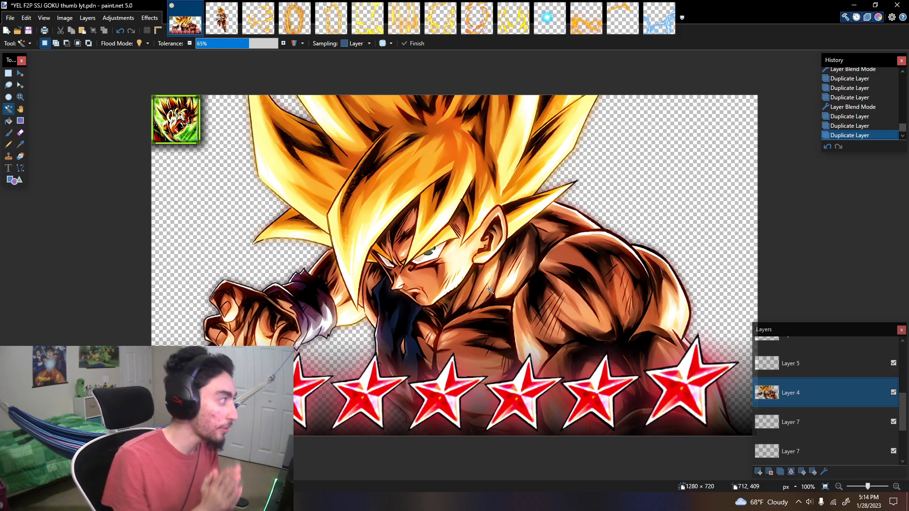
# Step: Make the black background layer, Layer 2, visible behind the character
pyautogui.moveTo(906, 407); pyautogui.dragTo(904, 383)
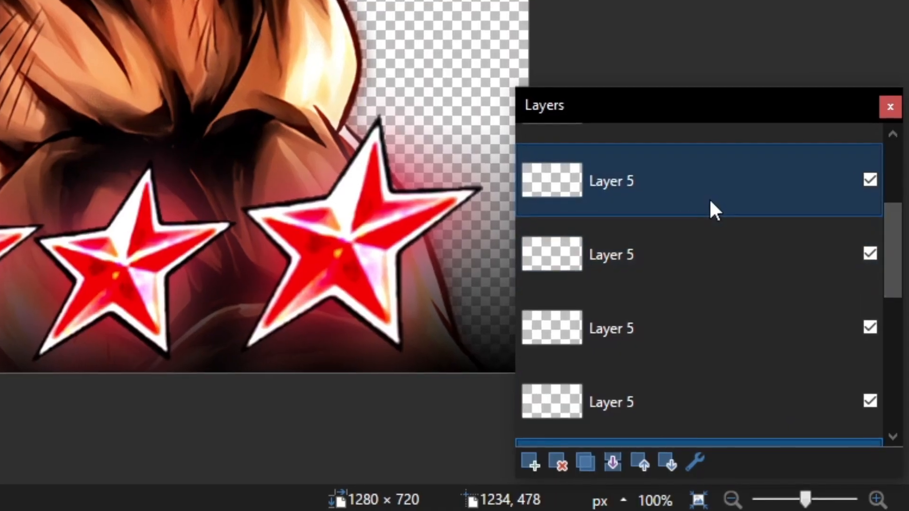
pyautogui.click(878, 228)
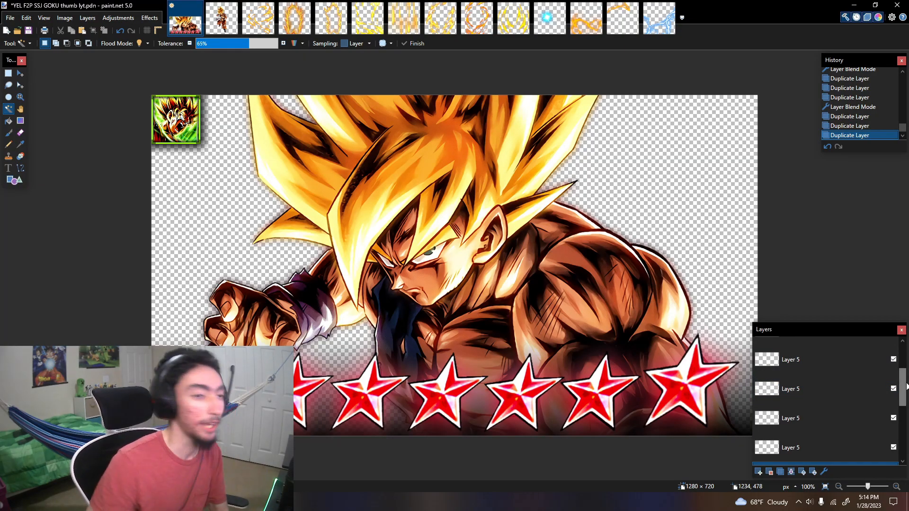
pyautogui.moveTo(905, 388); pyautogui.dragTo(903, 438)
pyautogui.click(894, 451)
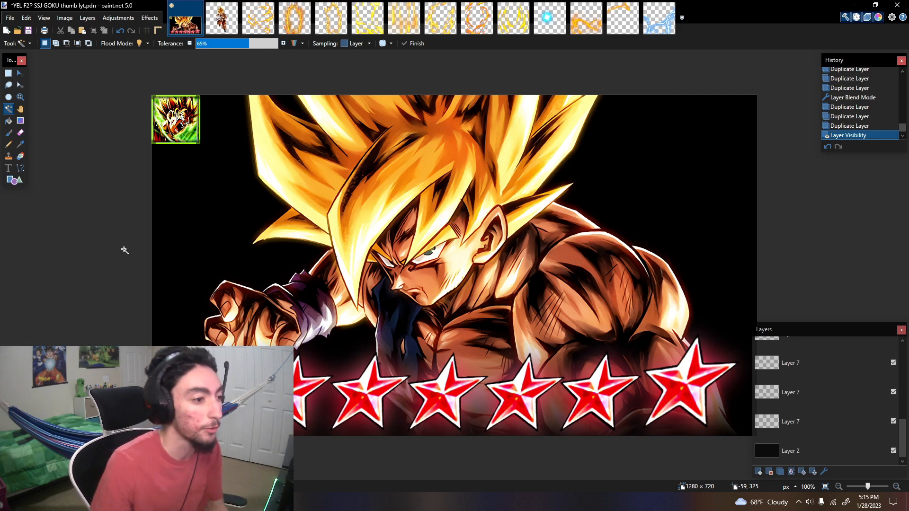
# Step: Examine the blend mode of the Layer 7 directly beneath the Goku layer, keeping it on Screen
pyautogui.click(8, 73)
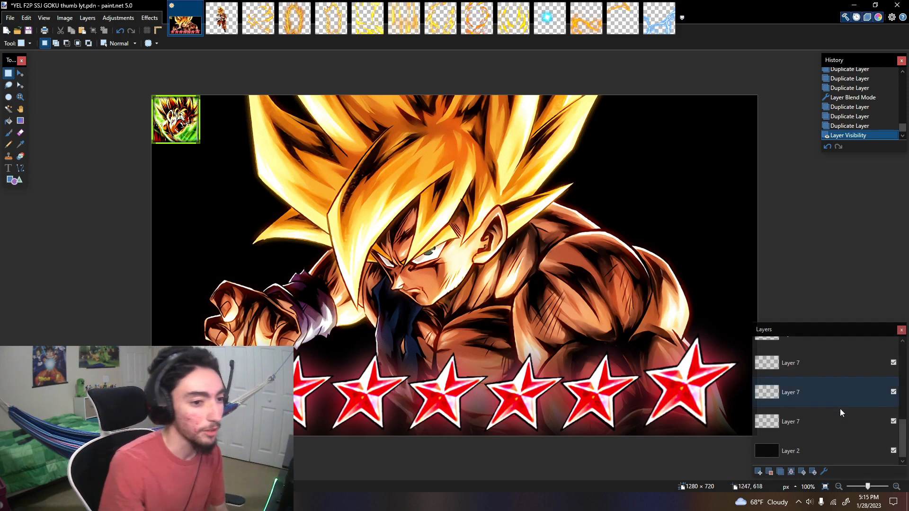
pyautogui.scroll(2, 834, 407)
pyautogui.click(847, 396)
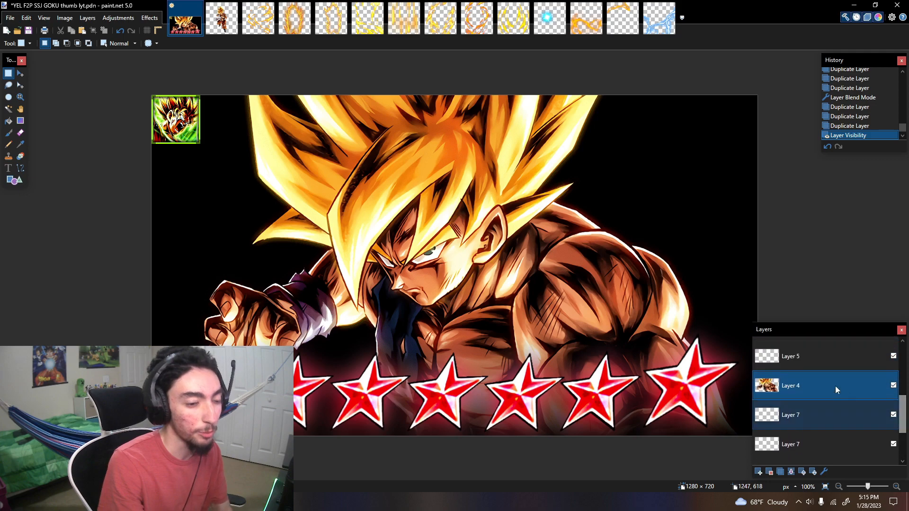
pyautogui.doubleClick(809, 418)
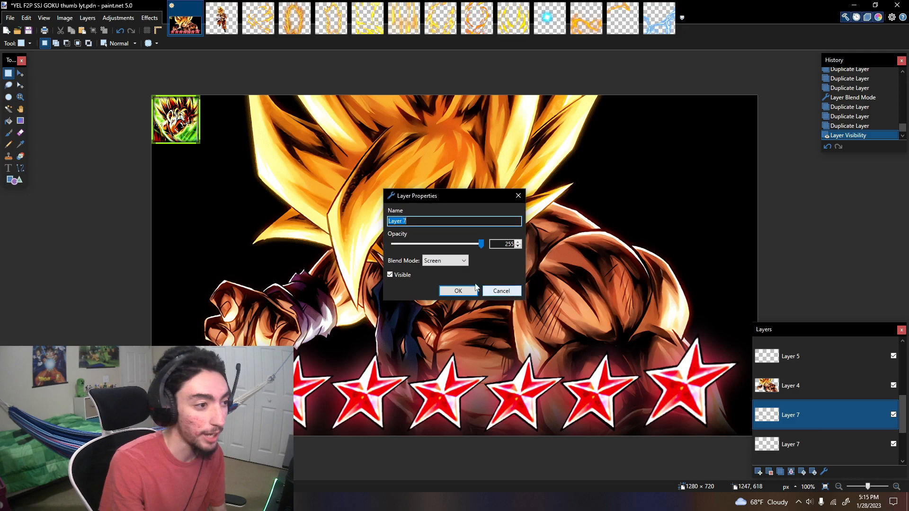
pyautogui.click(437, 267)
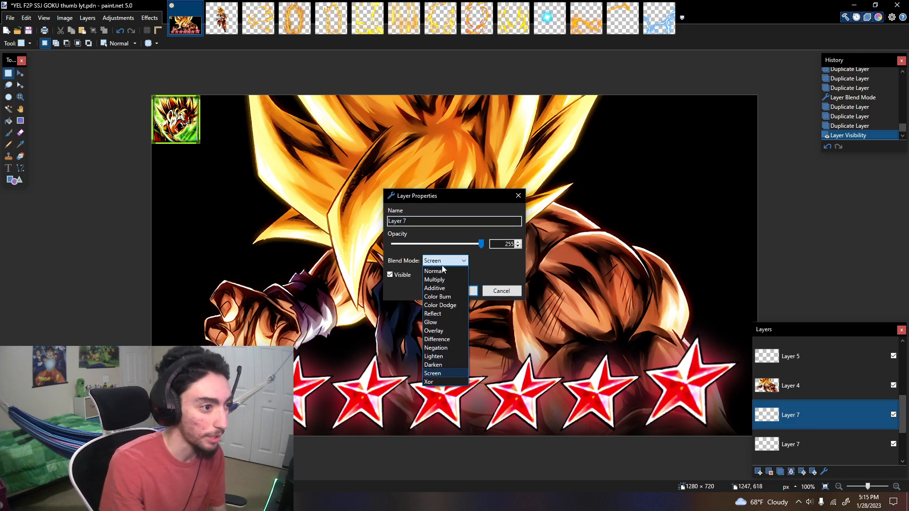
pyautogui.click(441, 374)
pyautogui.click(457, 291)
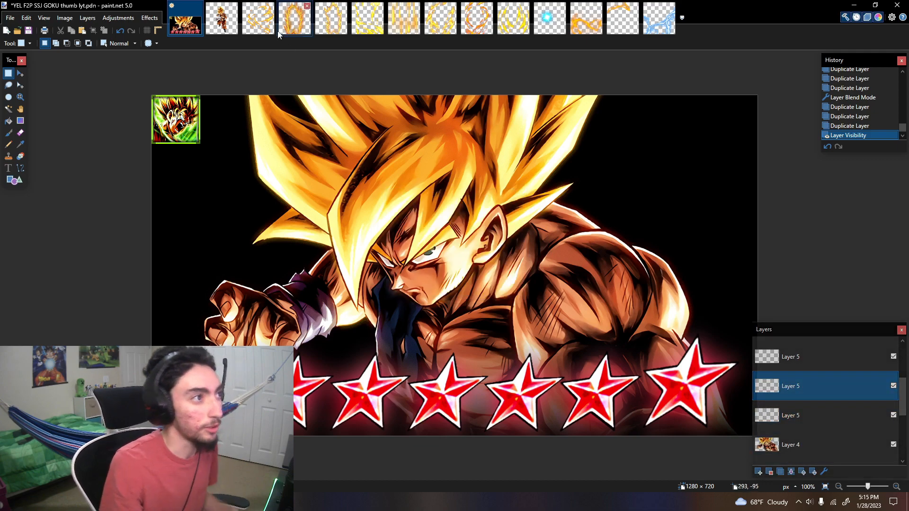
# Step: Try pasting the LF NAMEK GOKU AURA EFFECT 2.png flames into a Layer 5 above Goku, enlarged around him, and inspect the blending up close
pyautogui.click(259, 29)
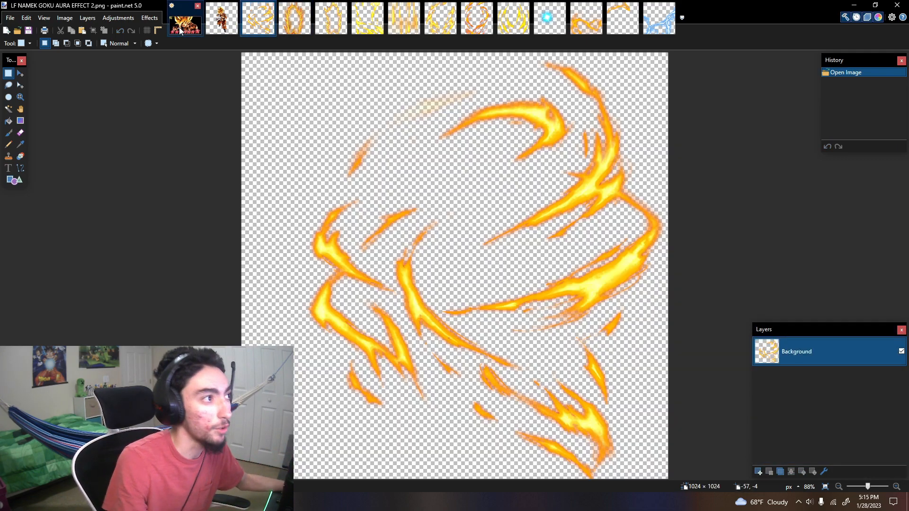
pyautogui.click(184, 24)
pyautogui.hotkey('ctrl', 'v')
pyautogui.click(445, 340)
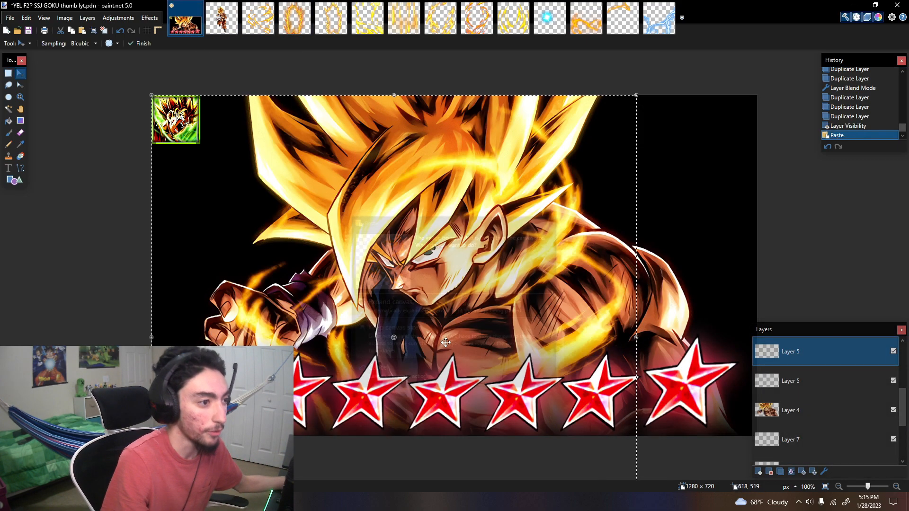
pyautogui.scroll(-4, 445, 342)
pyautogui.moveTo(565, 189); pyautogui.dragTo(667, 55)
pyautogui.moveTo(598, 196); pyautogui.dragTo(560, 250)
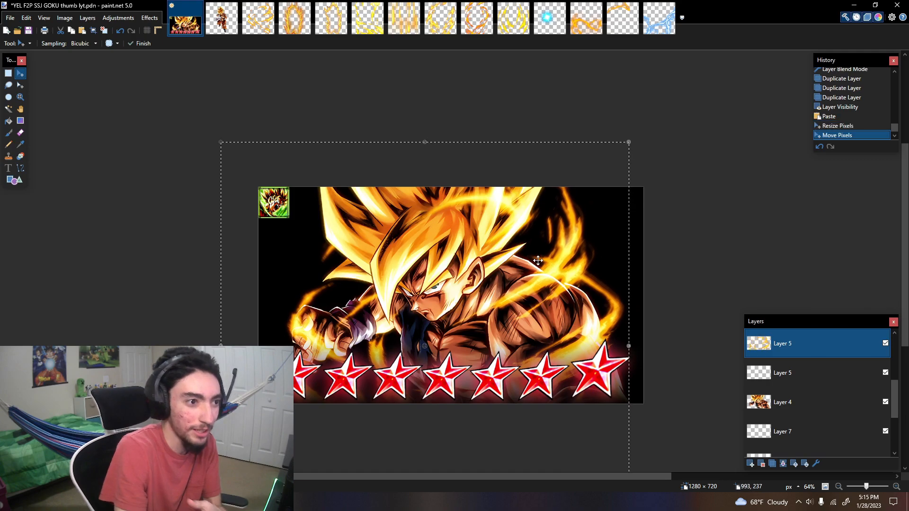
pyautogui.keyDown('ctrl'); pyautogui.scroll(2, 532, 174); pyautogui.keyUp('ctrl')
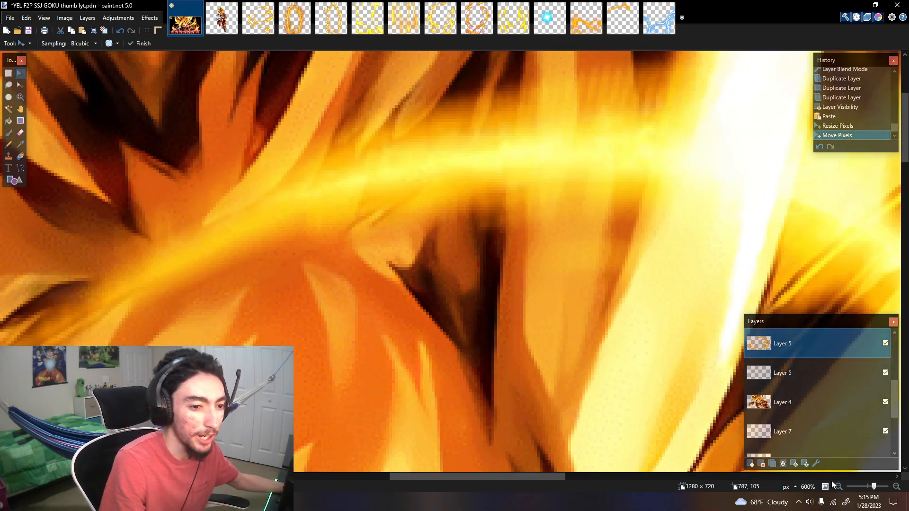
pyautogui.hotkey('ctrl', '0')
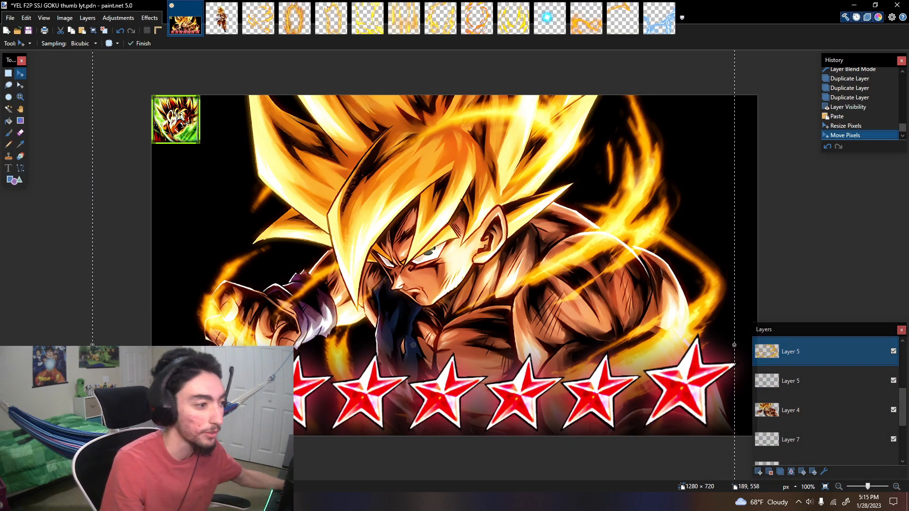
pyautogui.keyDown('ctrl'); pyautogui.scroll(7, 252, 352); pyautogui.keyUp('ctrl')
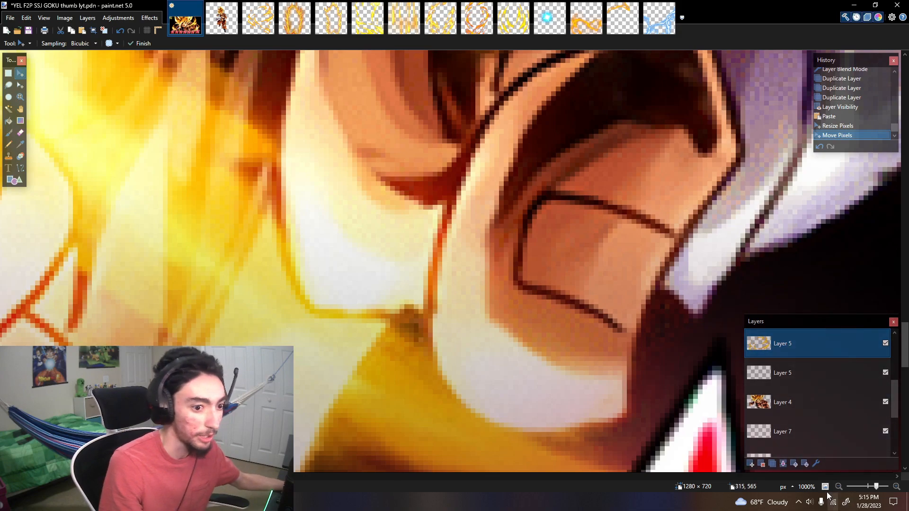
pyautogui.click(825, 486)
# Step: Erase the pasted aura flames and set that Layer 5's blend mode to Normal
pyautogui.press('Delete')
pyautogui.doubleClick(810, 353)
pyautogui.click(450, 260)
pyautogui.click(446, 284)
pyautogui.click(454, 290)
# Step: Try the aura flames again on the Normal-mode Layer 5 at the existing canvas size, enlarged around Goku, and inspect the hand area up close
pyautogui.hotkey('ctrl', 'v')
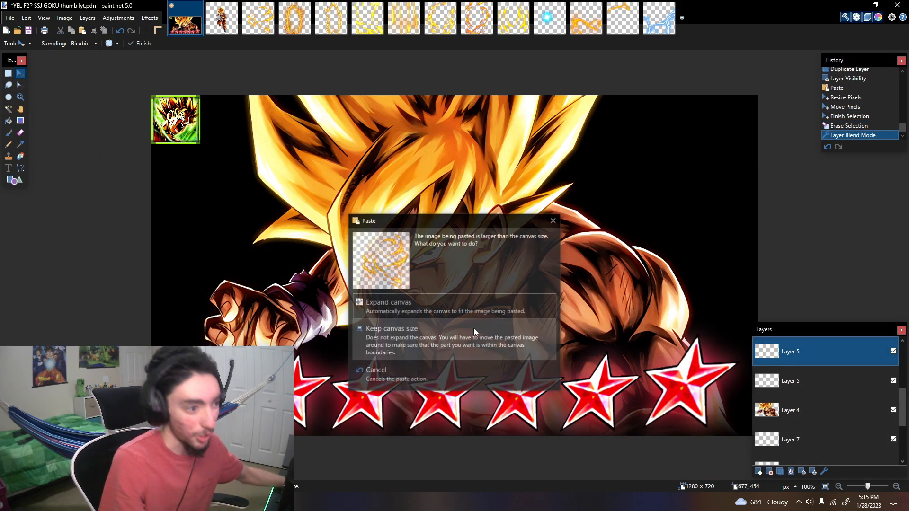
pyautogui.click(472, 329)
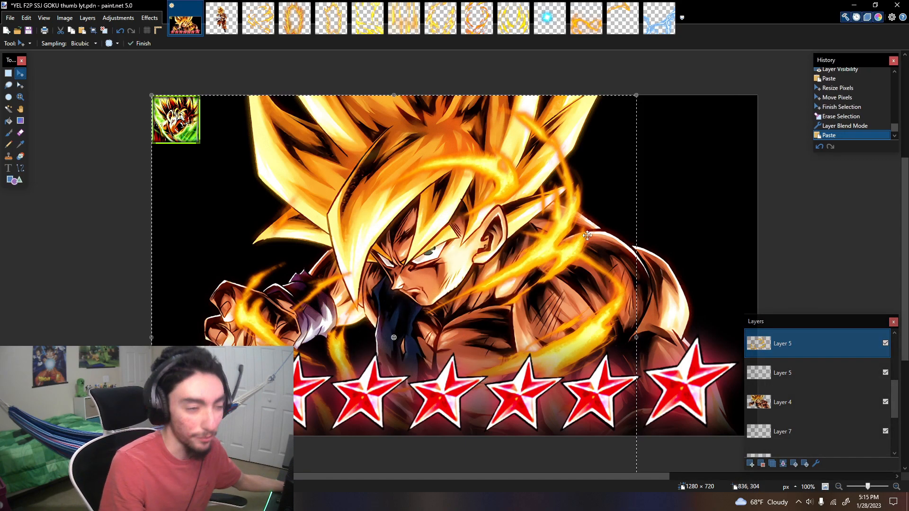
pyautogui.scroll(-1, 525, 203)
pyautogui.moveTo(619, 137); pyautogui.dragTo(739, 119)
pyautogui.moveTo(560, 293); pyautogui.dragTo(559, 293)
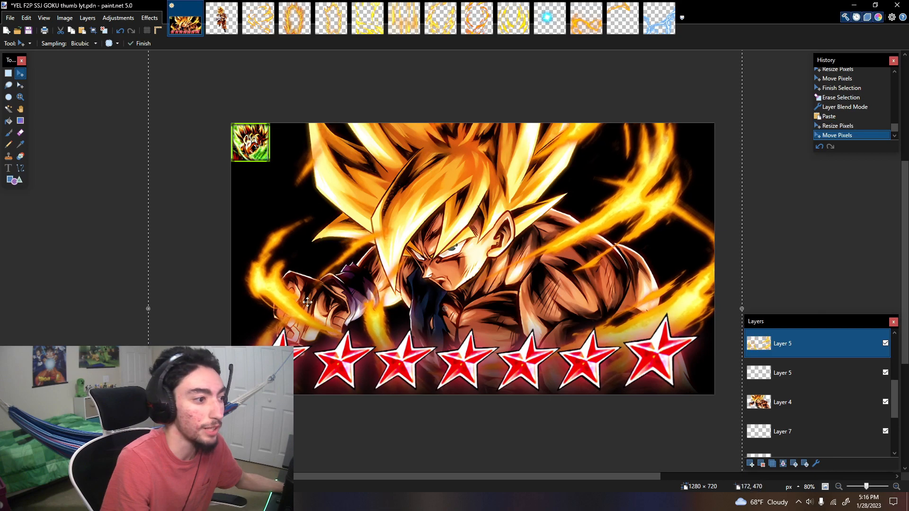
pyautogui.scroll(6, 303, 332)
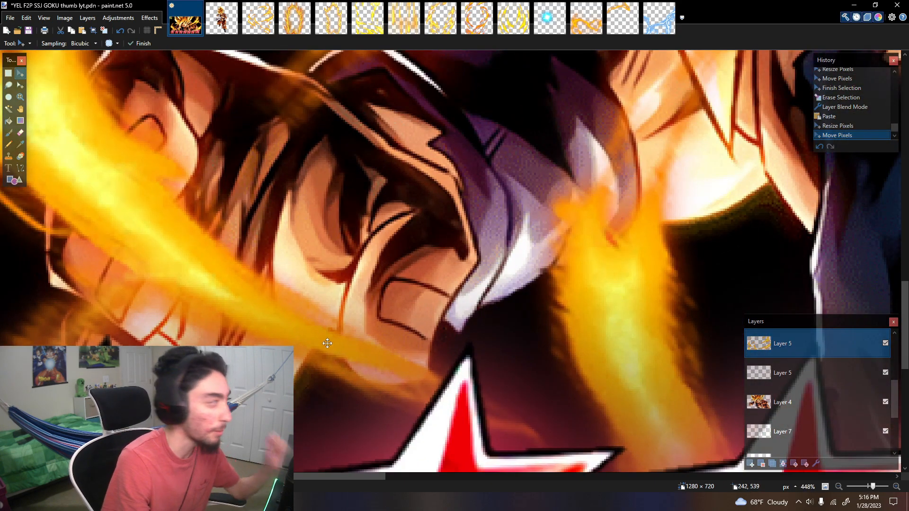
pyautogui.click(825, 487)
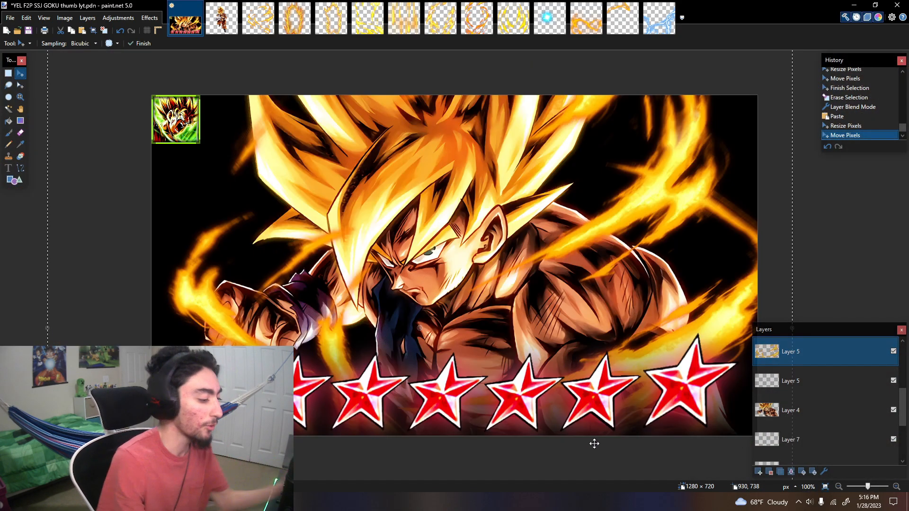
# Step: Erase the pasted aura flames and set that Layer 5's blend mode to Screen
pyautogui.press('Delete')
pyautogui.doubleClick(806, 342)
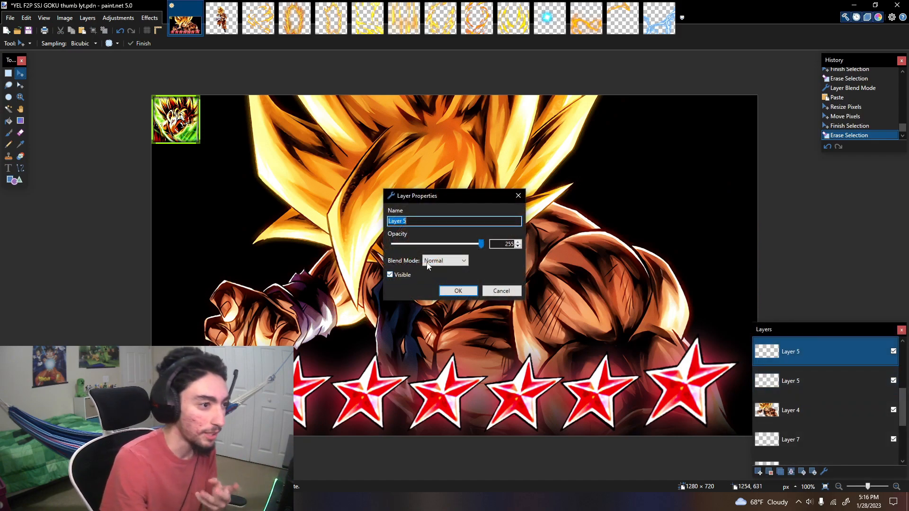
pyautogui.click(445, 260)
pyautogui.click(438, 382)
pyautogui.click(445, 261)
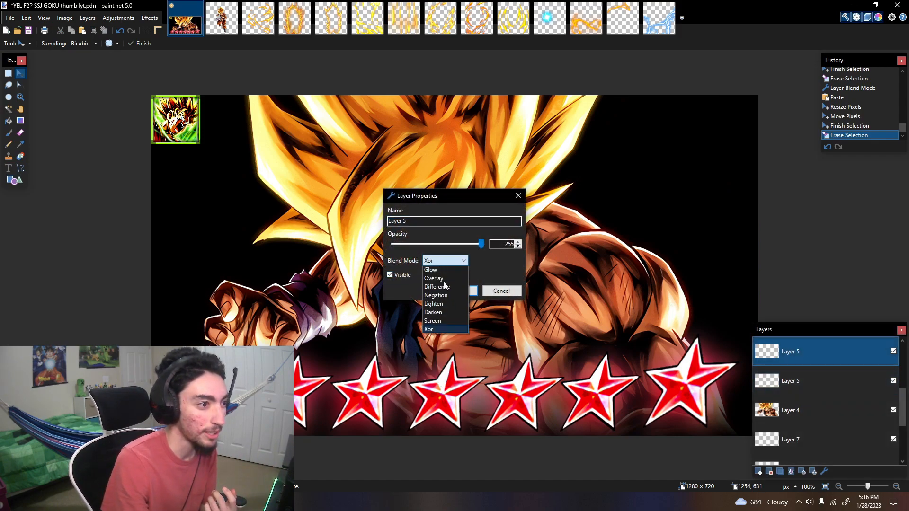
pyautogui.click(443, 373)
pyautogui.click(462, 291)
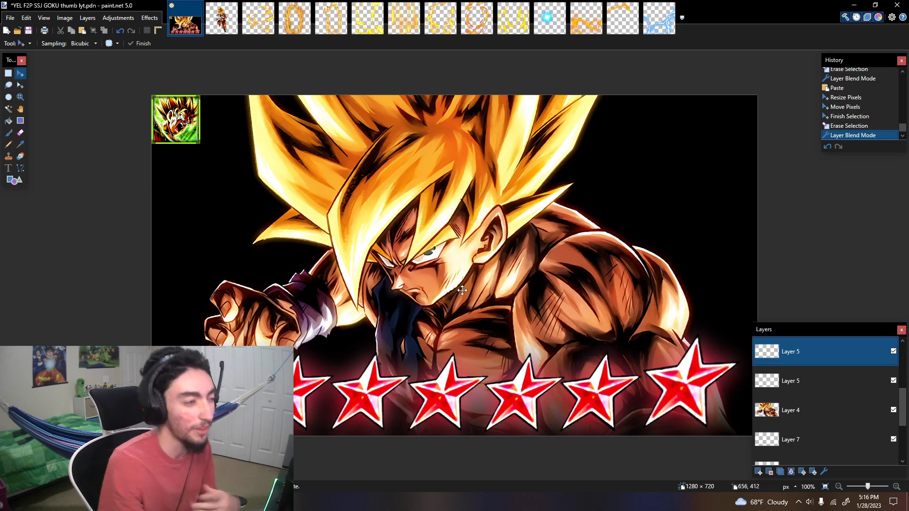
pyautogui.press('s')
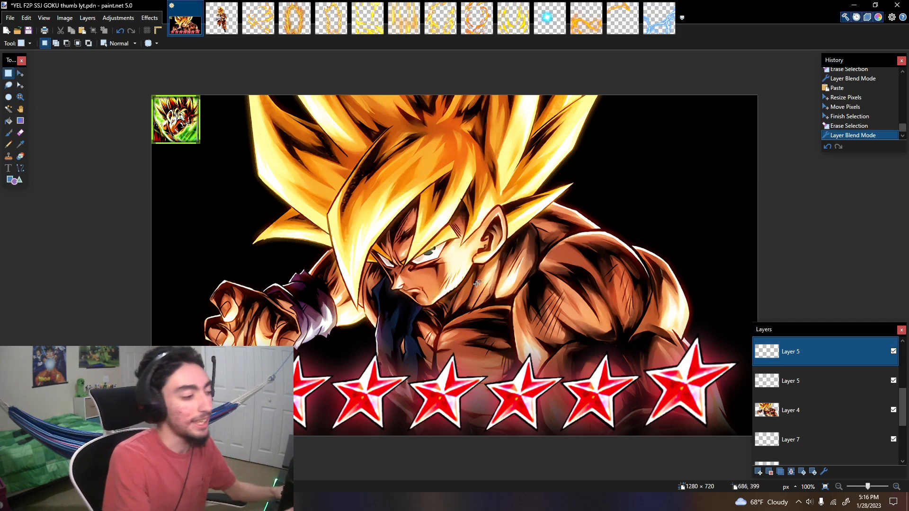
pyautogui.doubleClick(803, 355)
pyautogui.click(517, 294)
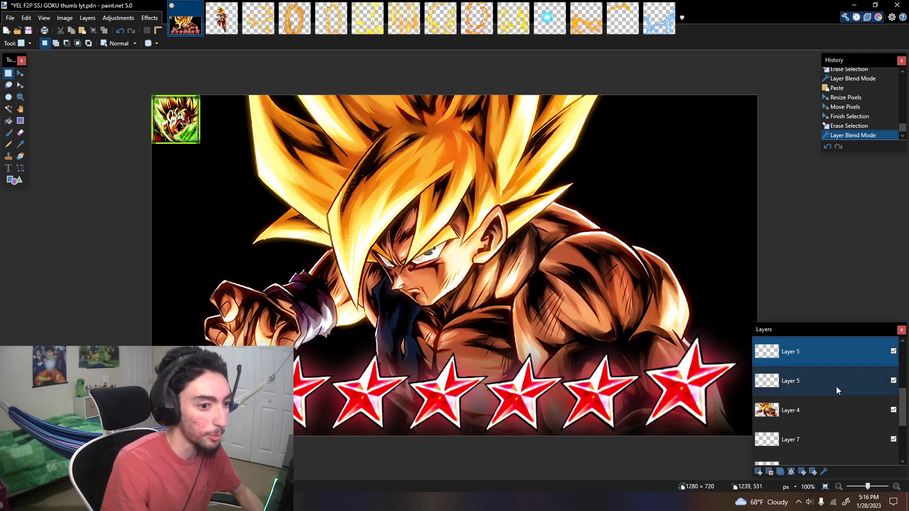
# Step: Hide the black Layer 2 background and erase the area around Goku on Layer 4 using the Magic Wand at 65% tolerance
pyautogui.click(797, 413)
pyautogui.scroll(-3, 877, 435)
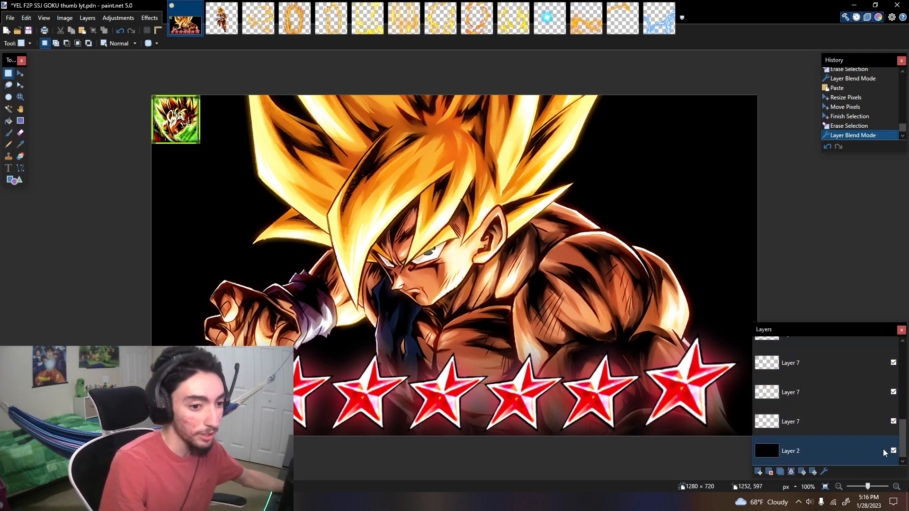
pyautogui.click(894, 451)
pyautogui.scroll(3, 836, 388)
pyautogui.press('s')
pyautogui.press('s')
pyautogui.press('s')
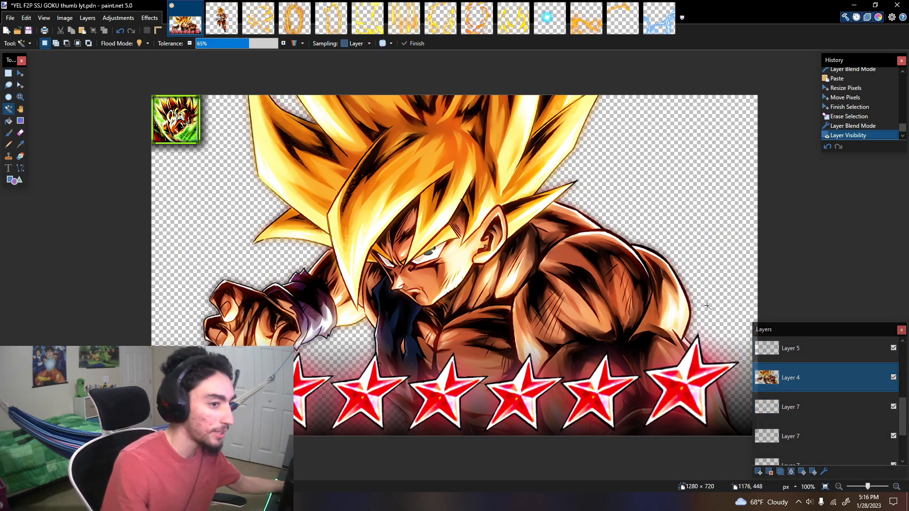
pyautogui.click(710, 264)
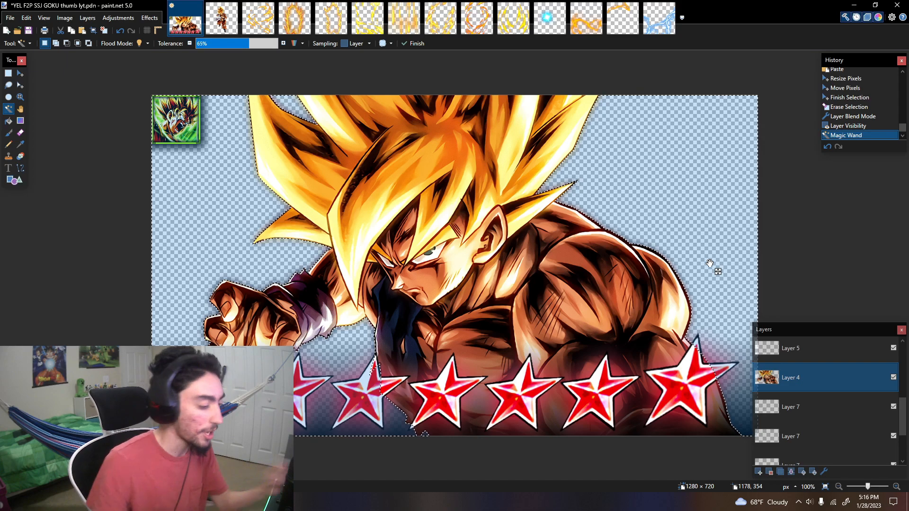
pyautogui.press('Delete')
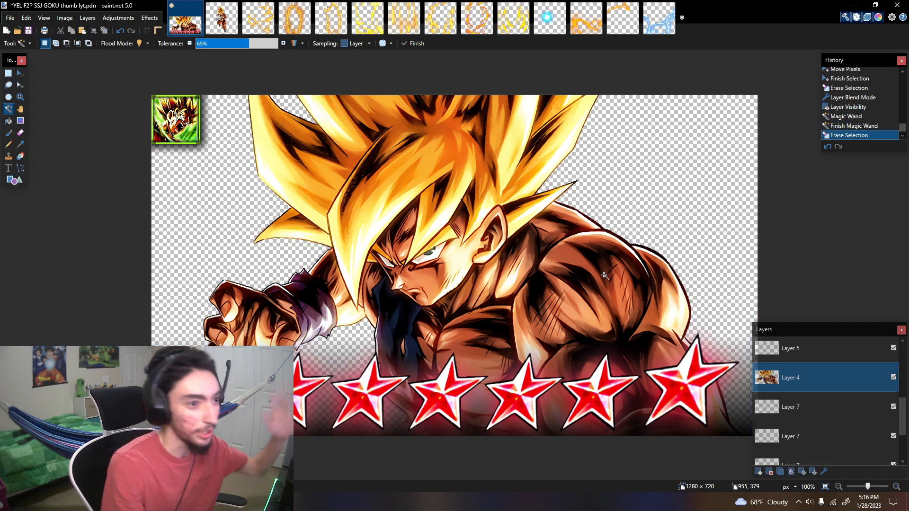
# Step: Duplicate the cleaned-up Goku Layer 4 four times
pyautogui.click(781, 472)
pyautogui.click(781, 473)
pyautogui.click(781, 472)
pyautogui.click(781, 472)
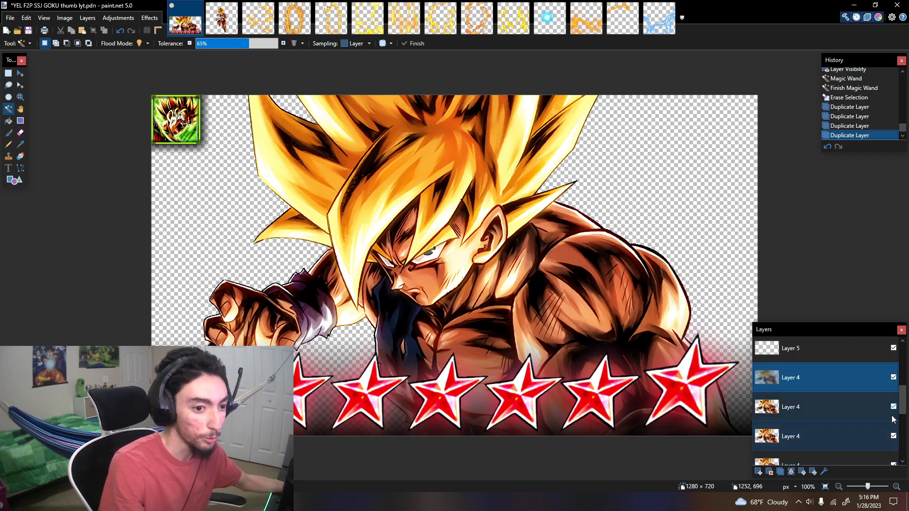
# Step: Set the topmost Goku copy's blend mode to Overlay and compare the artwork with that layer hidden and shown
pyautogui.scroll(-1, 902, 418)
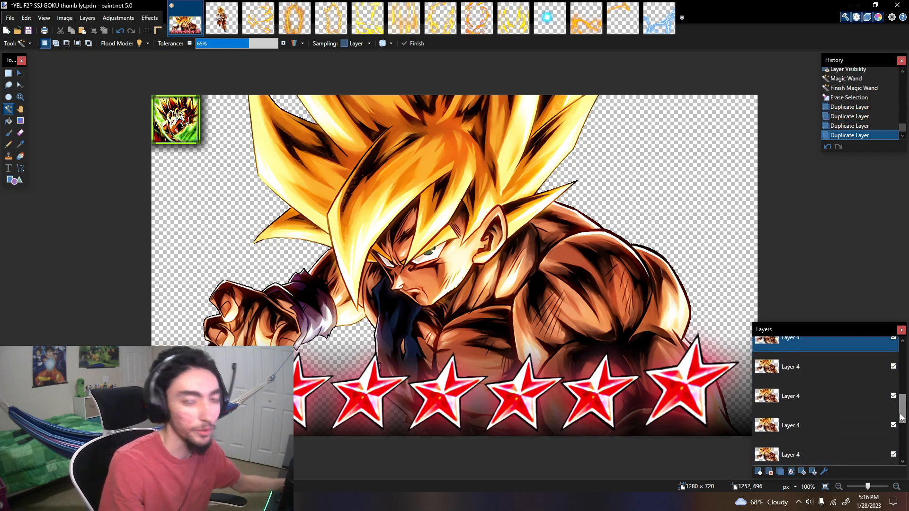
pyautogui.doubleClick(801, 342)
pyautogui.click(446, 260)
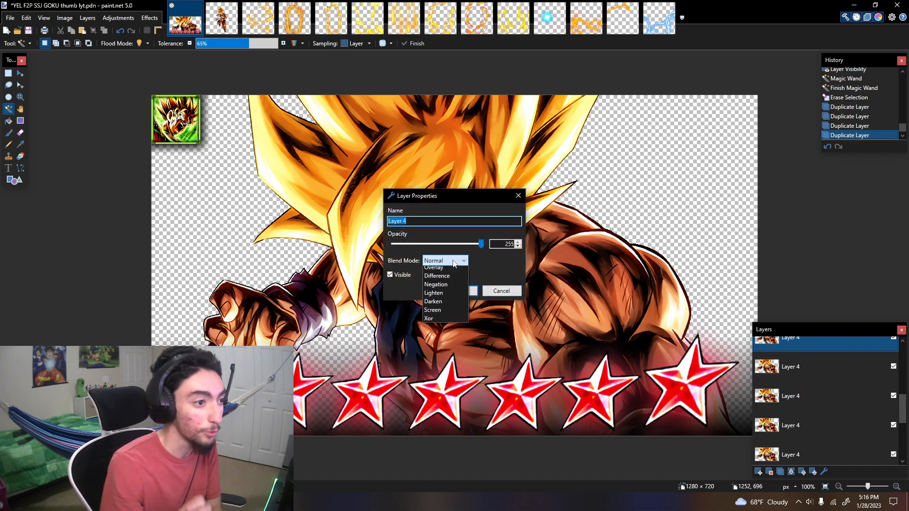
pyautogui.click(456, 331)
pyautogui.click(470, 294)
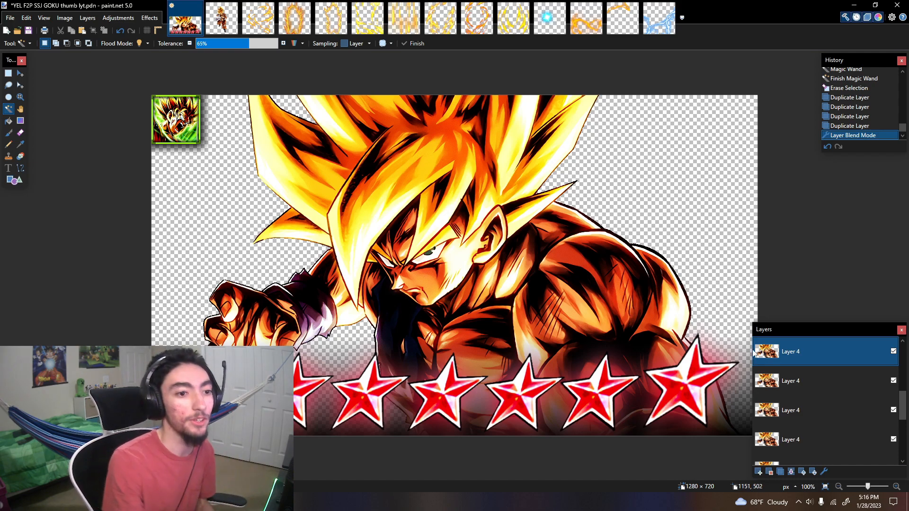
pyautogui.click(894, 351)
pyautogui.click(894, 352)
pyautogui.click(894, 352)
pyautogui.click(894, 352)
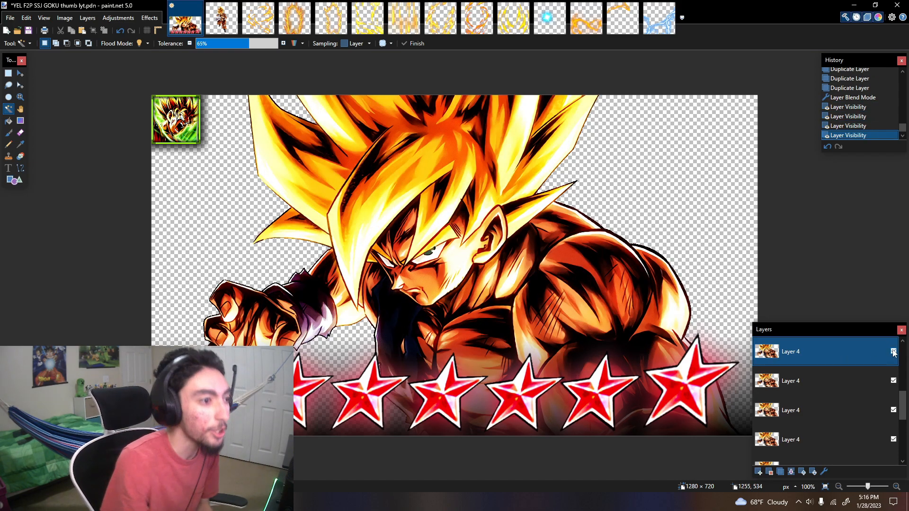
pyautogui.click(893, 352)
pyautogui.click(894, 352)
# Step: Set the blend mode of the two lowest Layer 4 Goku copies to Screen
pyautogui.scroll(-2, 903, 413)
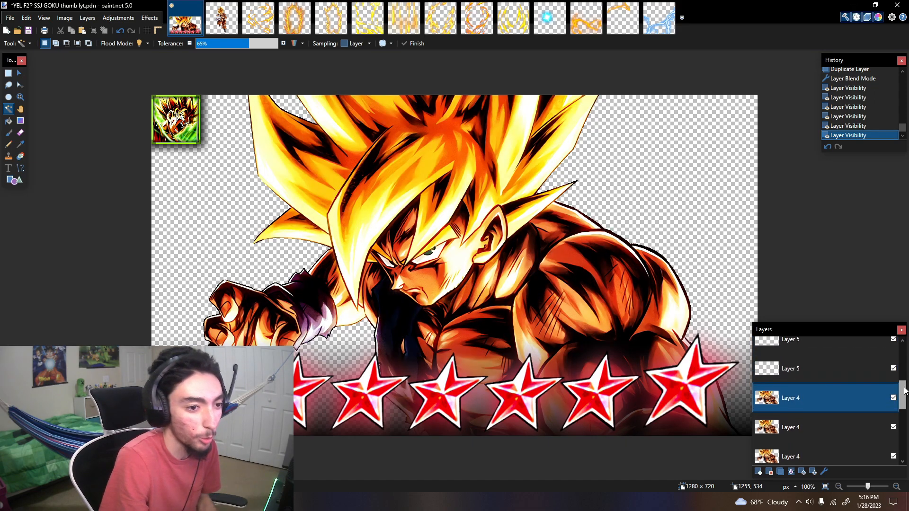
pyautogui.doubleClick(812, 388)
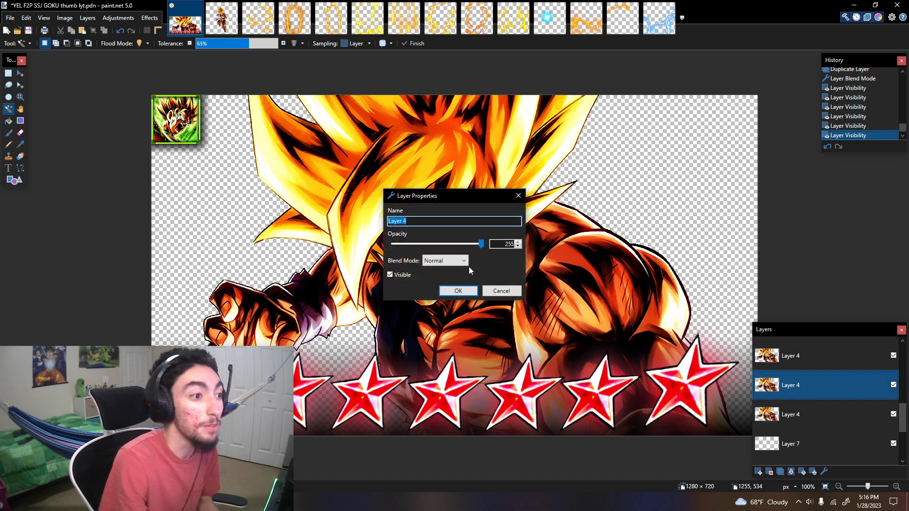
pyautogui.click(462, 261)
pyautogui.click(445, 372)
pyautogui.click(454, 291)
pyautogui.doubleClick(821, 414)
pyautogui.click(446, 261)
pyautogui.click(443, 369)
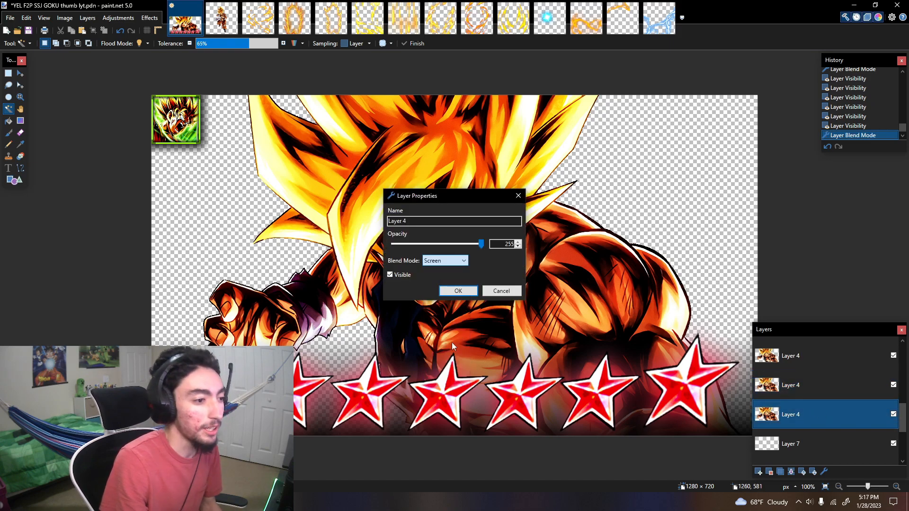
pyautogui.click(457, 291)
# Step: Make the black Layer 2 background visible again
pyautogui.scroll(-3, 823, 396)
pyautogui.click(833, 450)
pyautogui.click(894, 451)
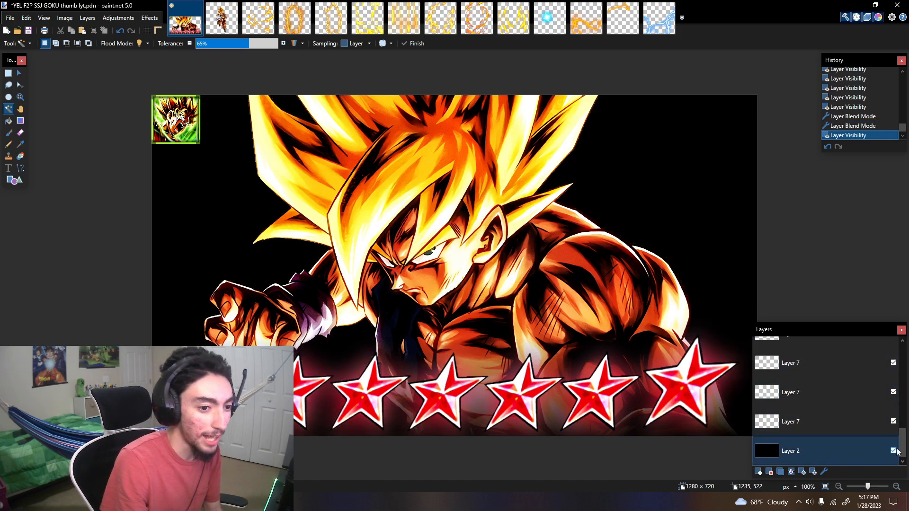
# Step: Apply an orange-red (255, 67, 0) Drop Shadow to the lowest Goku copy with widening radius 10 and blur radius 24
pyautogui.scroll(3, 834, 403)
pyautogui.click(833, 433)
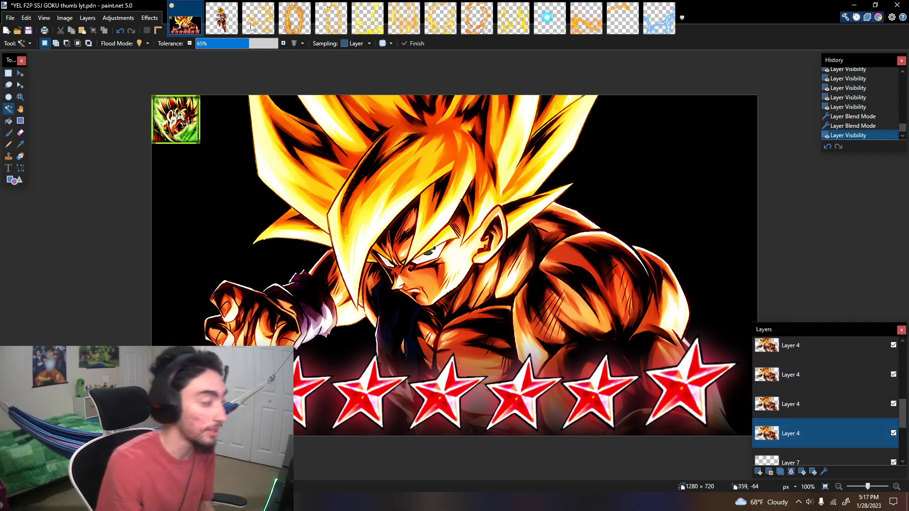
pyautogui.click(150, 18)
pyautogui.moveTo(192, 136)
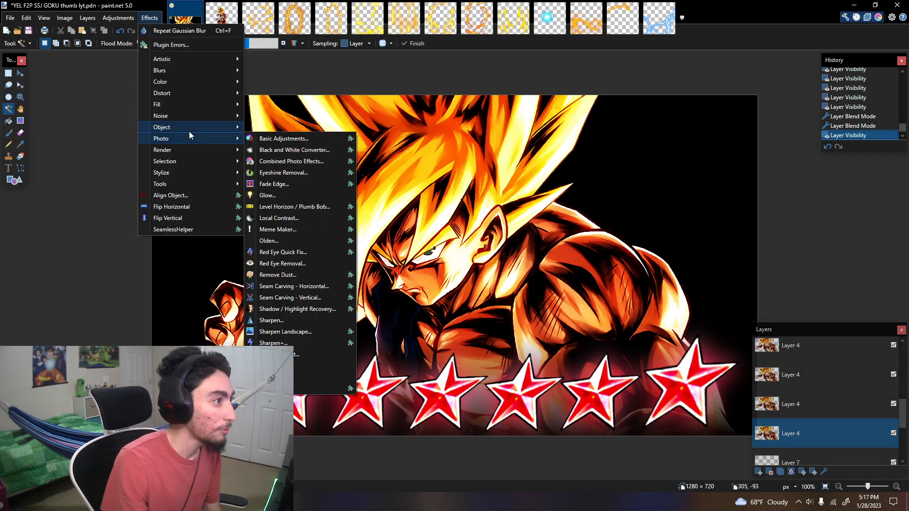
pyautogui.moveTo(161, 128)
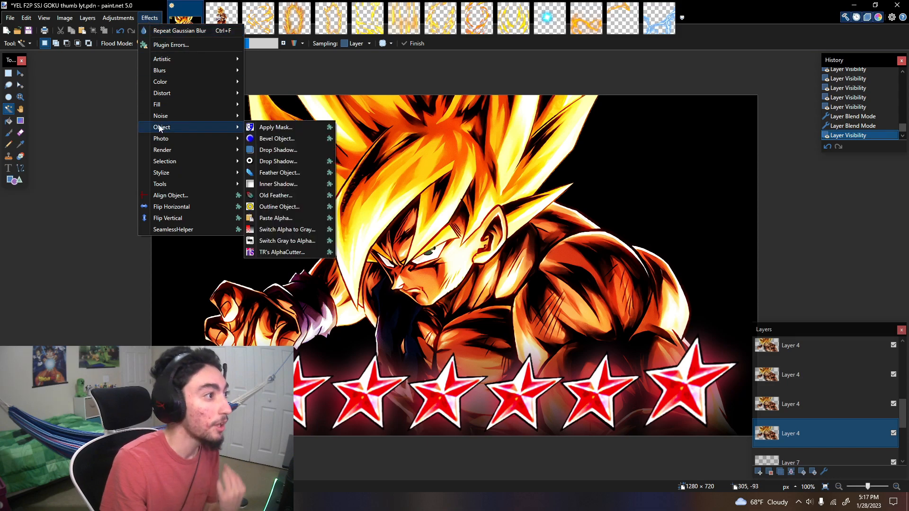
pyautogui.click(279, 161)
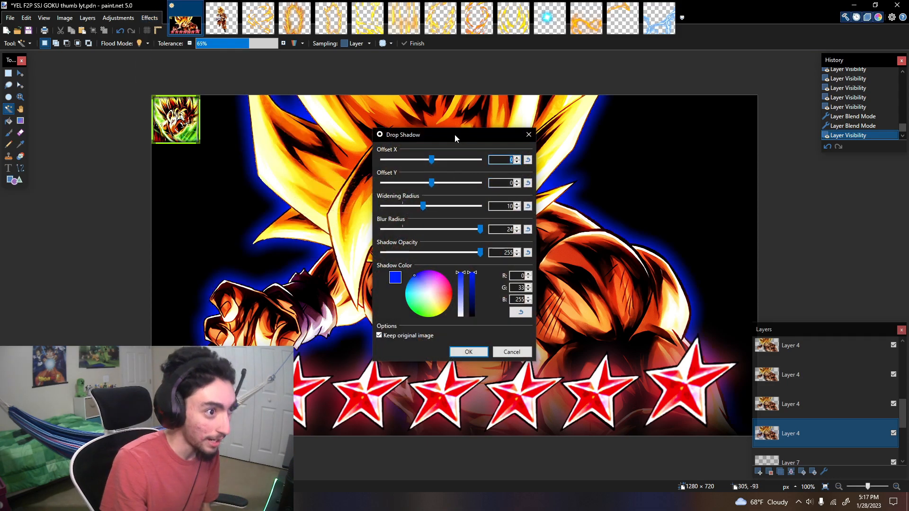
pyautogui.moveTo(456, 136); pyautogui.dragTo(776, 129)
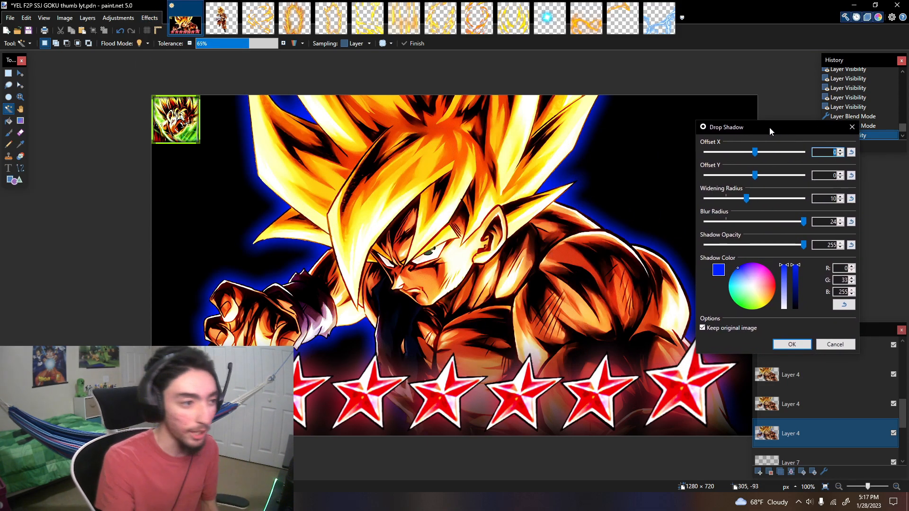
pyautogui.moveTo(750, 286); pyautogui.dragTo(775, 293)
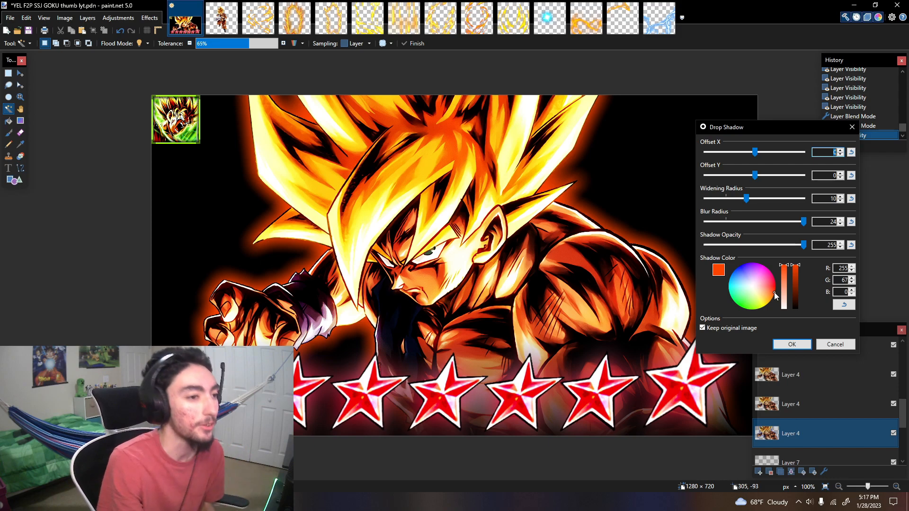
pyautogui.click(790, 344)
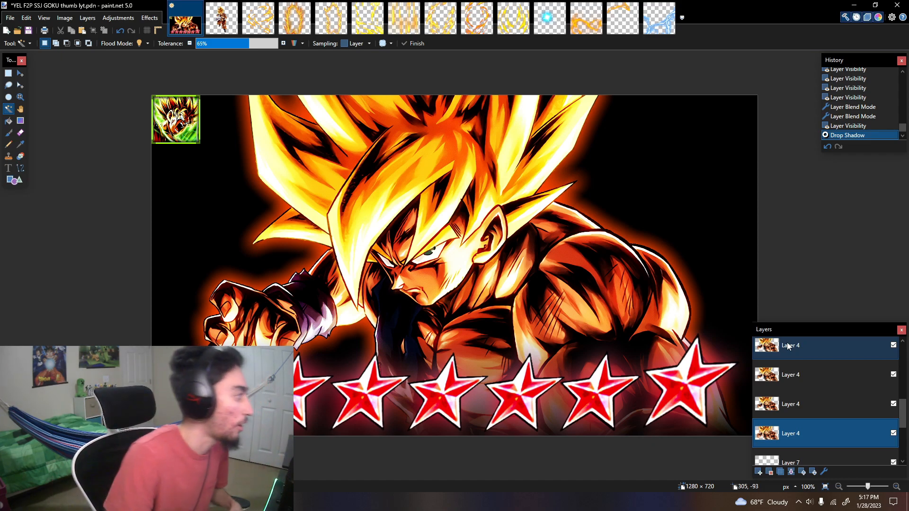
# Step: Select the empty area around Goku on the topmost Layer 4 using the Magic Wand at 0% tolerance
pyautogui.moveTo(906, 422); pyautogui.dragTo(905, 400)
pyautogui.click(831, 394)
pyautogui.click(823, 425)
pyautogui.press('s')
pyautogui.press('s')
pyautogui.press('s')
pyautogui.press('s')
pyautogui.press('s')
pyautogui.press('s')
pyautogui.press('s')
pyautogui.press('s')
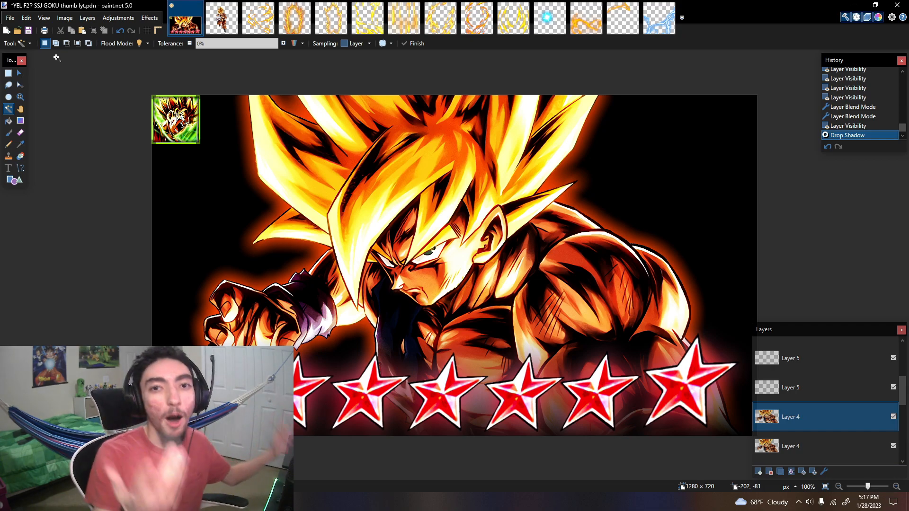
pyautogui.click(685, 220)
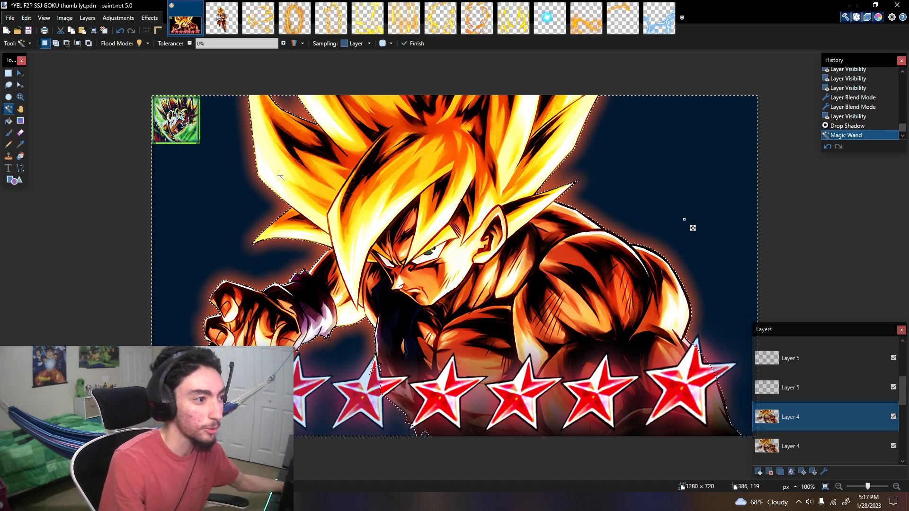
# Step: Fill the selected area with black on the Layer 5 directly above the Goku copies, and deselect it
pyautogui.hotkey('alt', 'pageup')
pyautogui.press('f')
pyautogui.click(713, 260)
pyautogui.press('s')
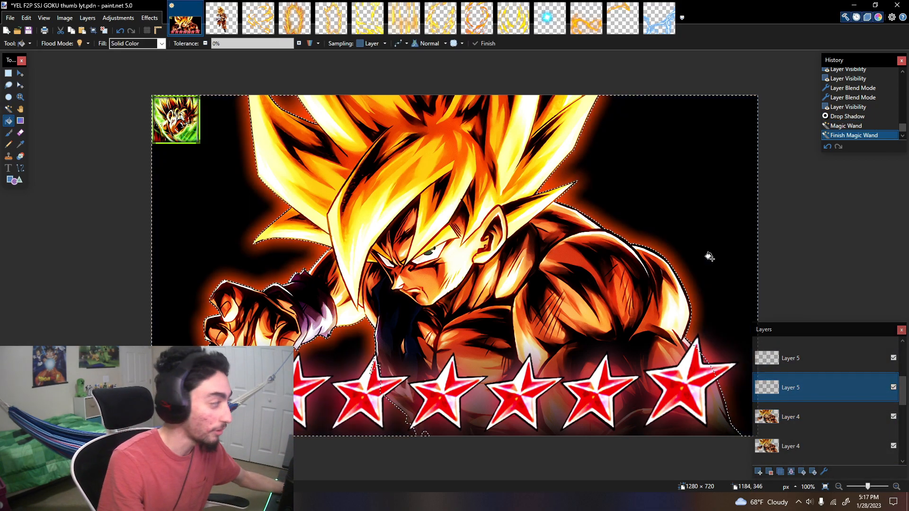
pyautogui.click(712, 259)
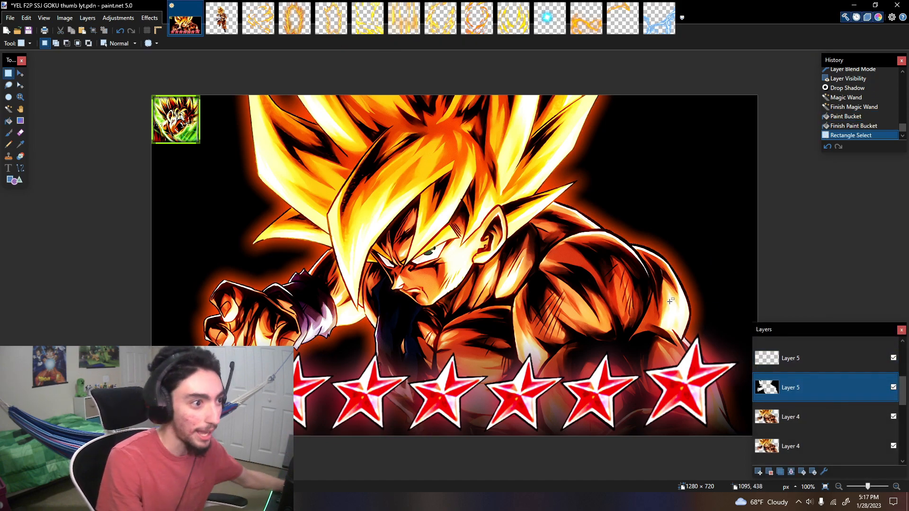
# Step: Repeat the orange-red drop shadow on the black-filled Layer 5 and erase the black fill, leaving only the inner glow
pyautogui.click(146, 19)
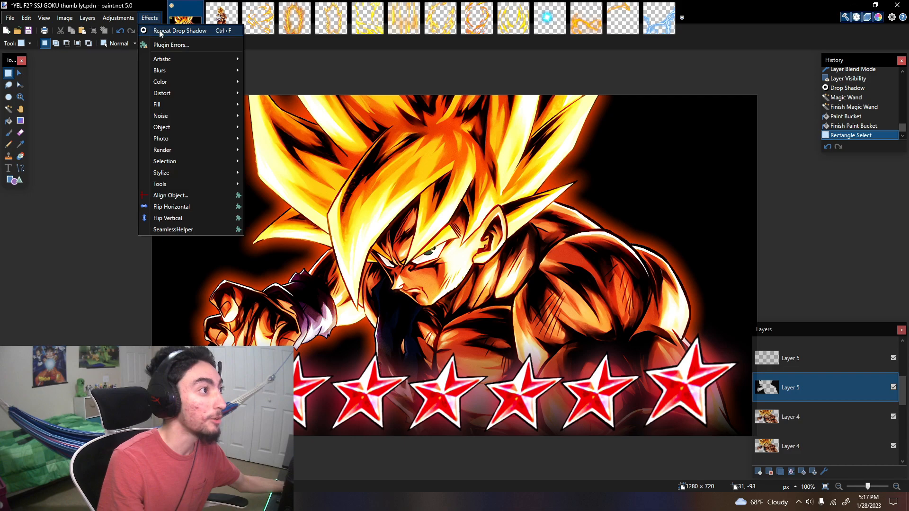
pyautogui.click(160, 30)
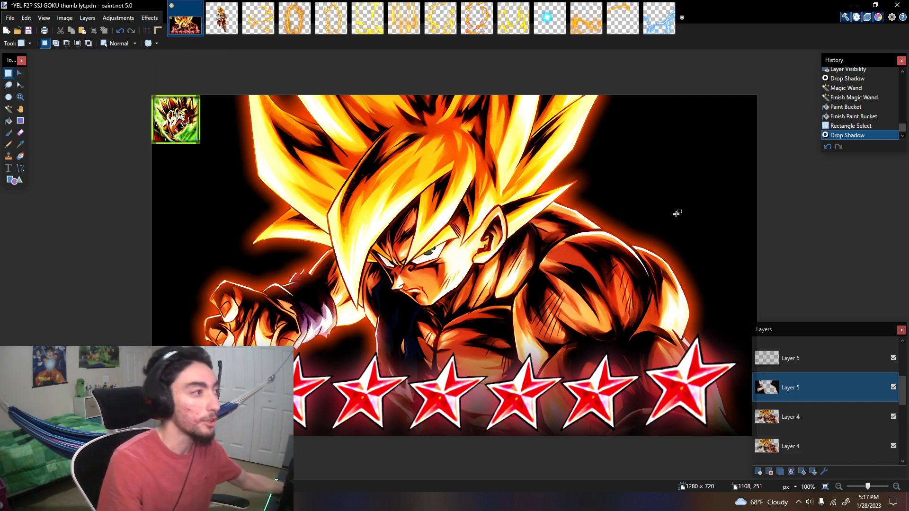
pyautogui.press('s')
pyautogui.press('s')
pyautogui.press('s')
pyautogui.click(695, 236)
pyautogui.press('Delete')
pyautogui.press('s')
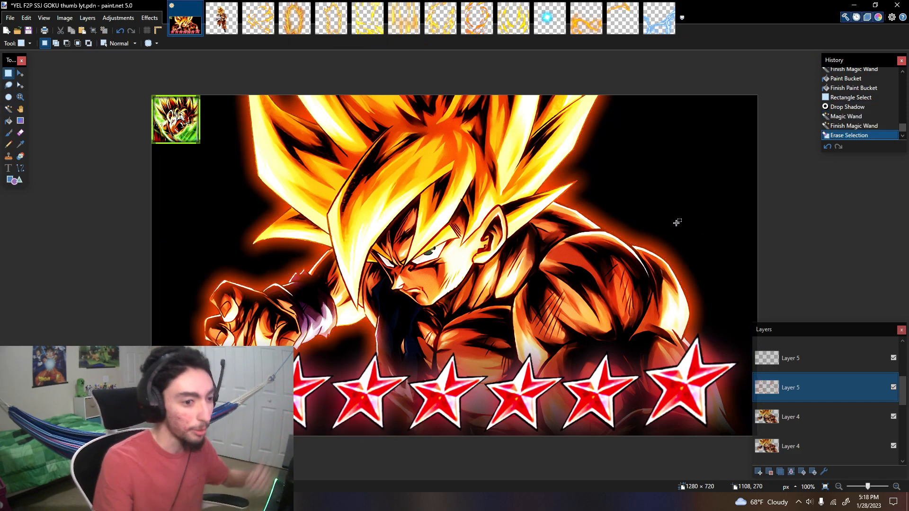
# Step: Inspect the glow around Goku against transparency by briefly hiding the black Layer 2 background
pyautogui.scroll(-5, 863, 376)
pyautogui.click(895, 450)
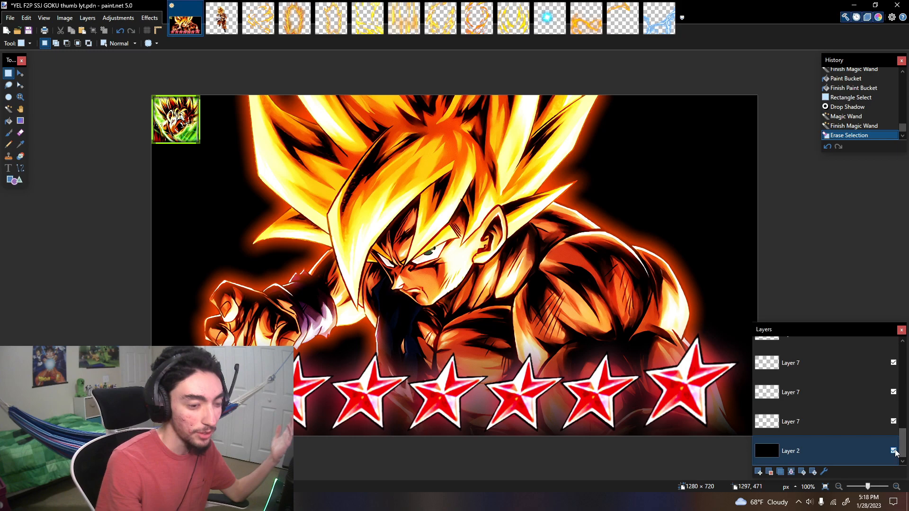
pyautogui.click(894, 451)
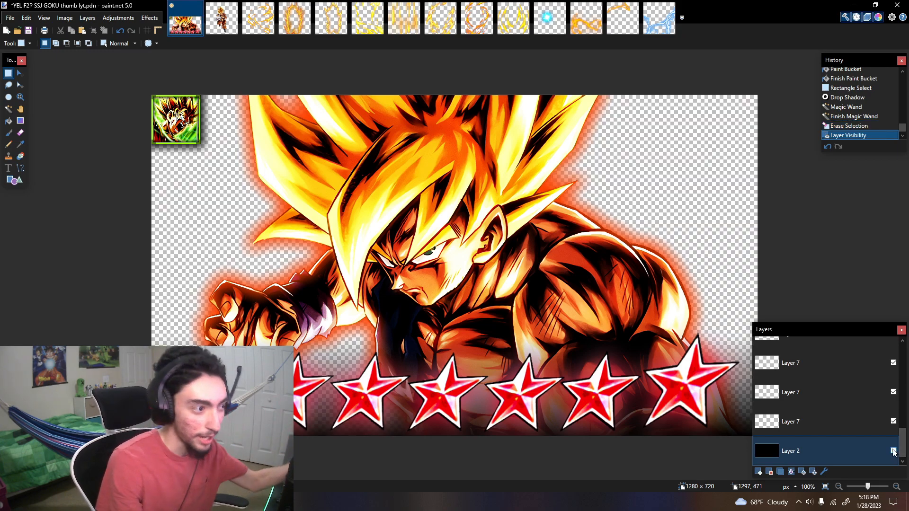
pyautogui.click(894, 451)
pyautogui.scroll(3, 852, 417)
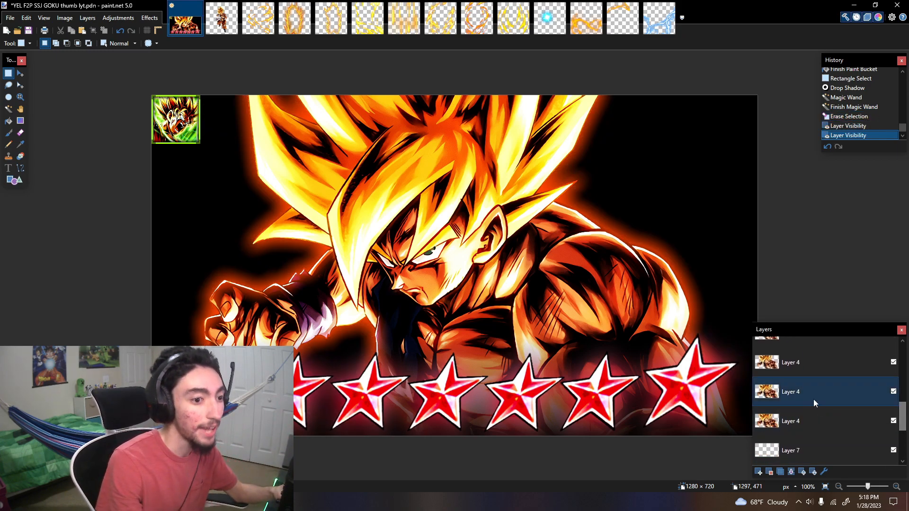
# Step: Add a yellow drop shadow to the middle Layer 4 with widening radius 5, blur radius 10, opacity 255 and colour 255, 255, 0
pyautogui.click(816, 403)
pyautogui.click(149, 17)
pyautogui.moveTo(195, 127)
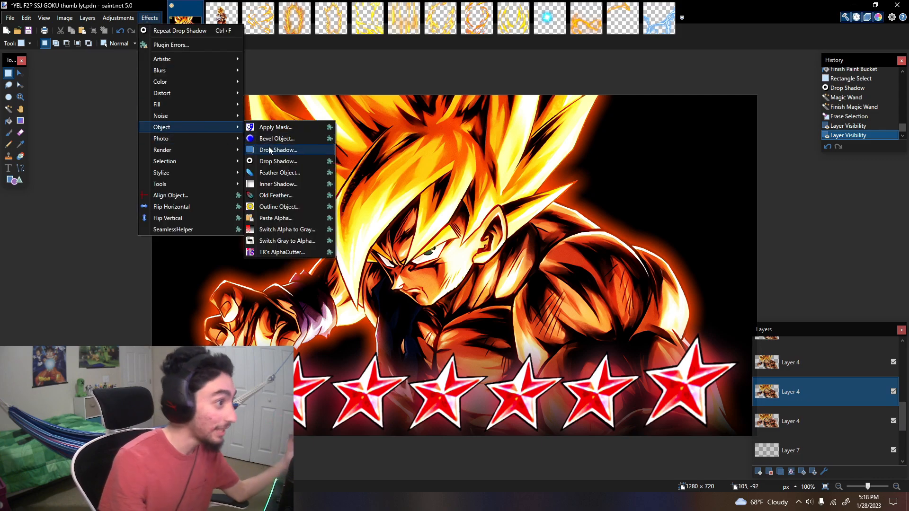
pyautogui.click(275, 161)
pyautogui.moveTo(779, 220); pyautogui.dragTo(761, 224)
pyautogui.moveTo(825, 243); pyautogui.dragTo(780, 244)
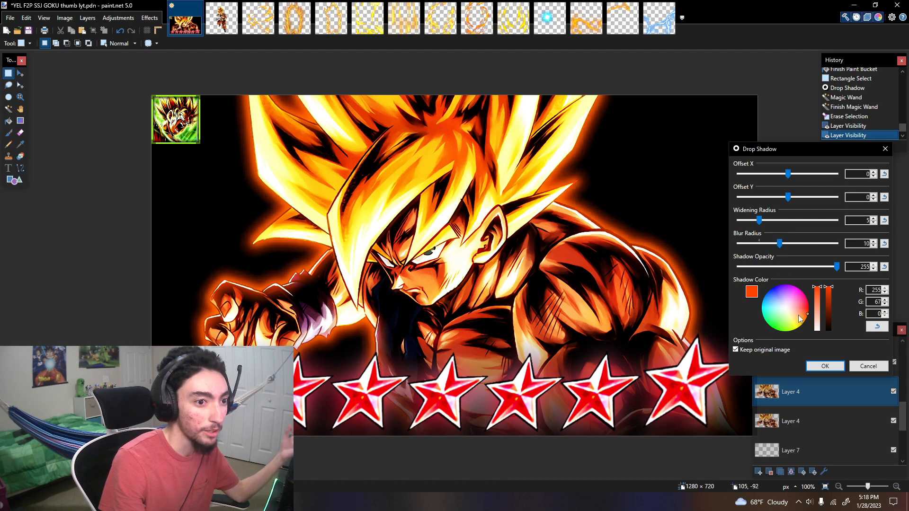
pyautogui.moveTo(801, 318); pyautogui.dragTo(797, 328)
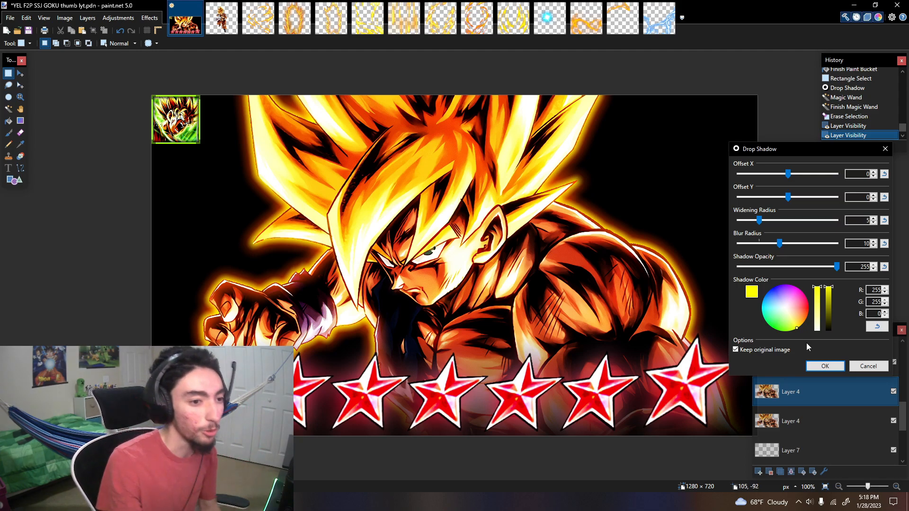
pyautogui.click(839, 366)
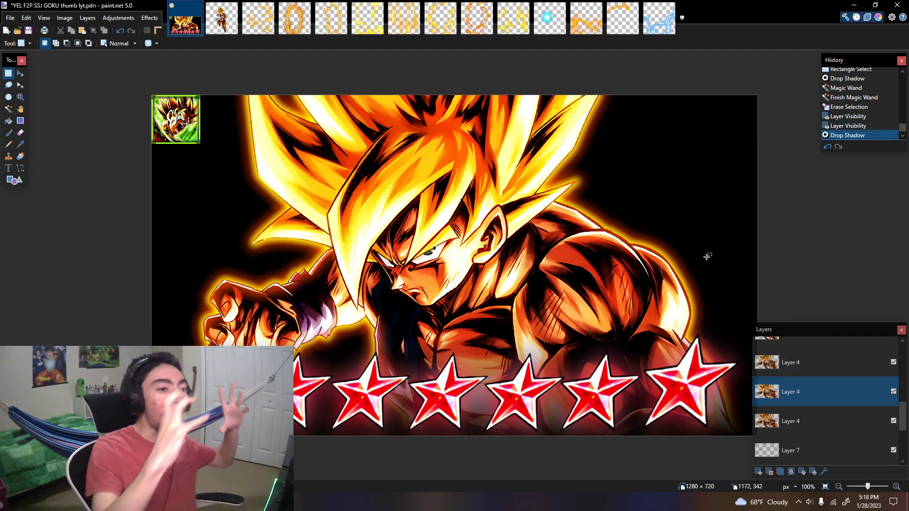
pyautogui.click(837, 488)
pyautogui.click(837, 487)
pyautogui.click(838, 488)
pyautogui.click(837, 488)
pyautogui.click(837, 487)
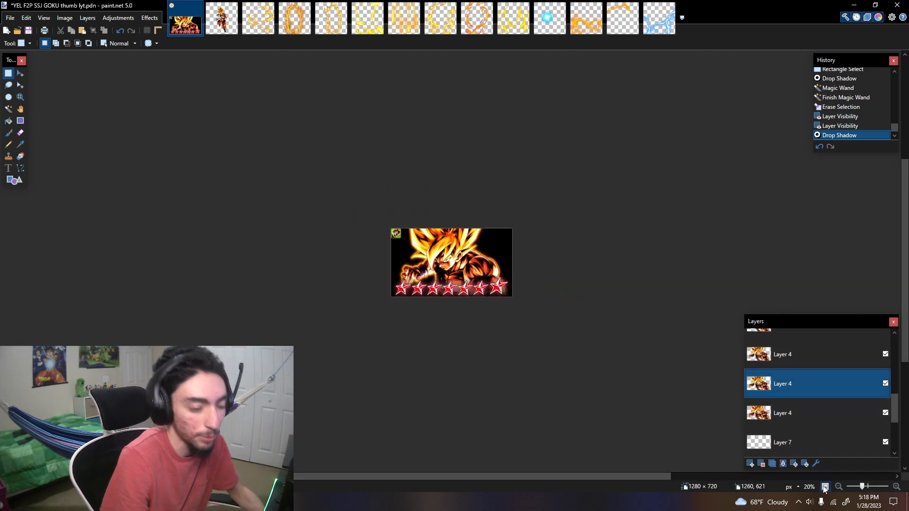
pyautogui.click(825, 488)
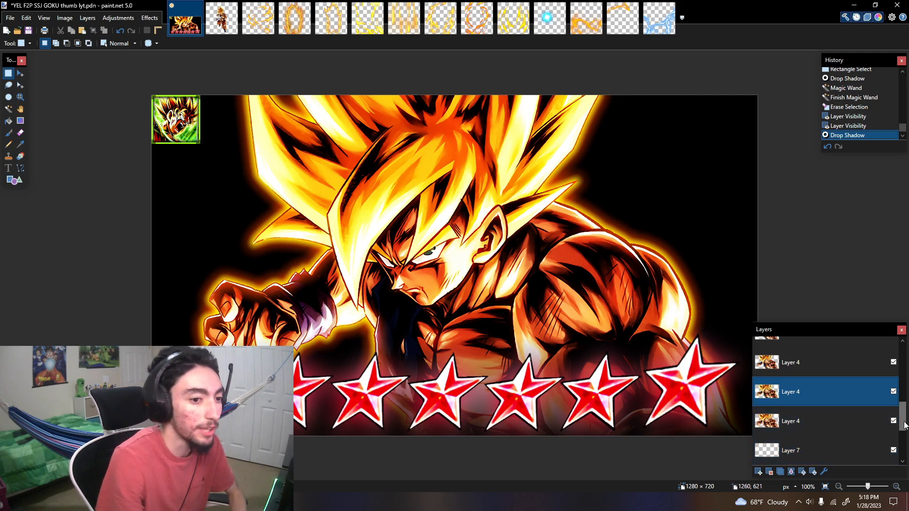
# Step: Select the second-lowest Layer 7 and look through the open aura images up to YEL F2P SSJ TRUNKS AURA EFFECT 1.png
pyautogui.scroll(-3, 904, 425)
pyautogui.click(824, 411)
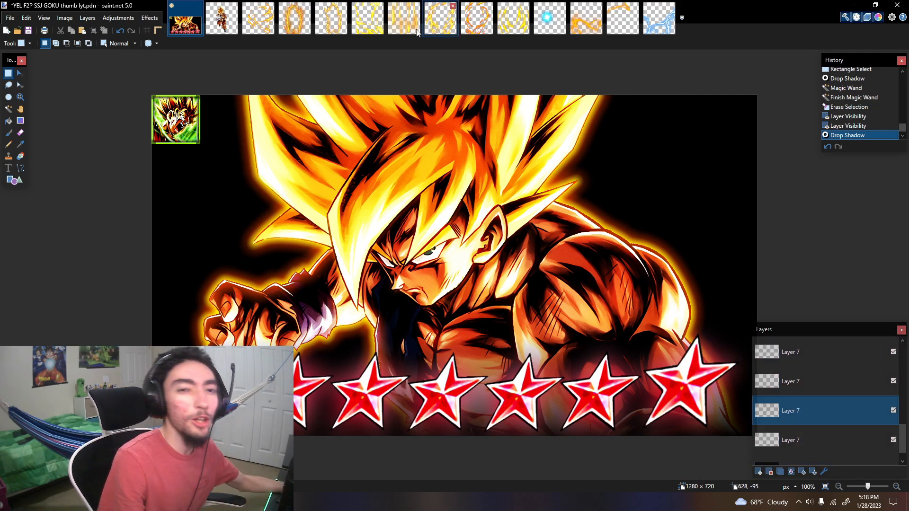
pyautogui.click(305, 33)
pyautogui.click(341, 31)
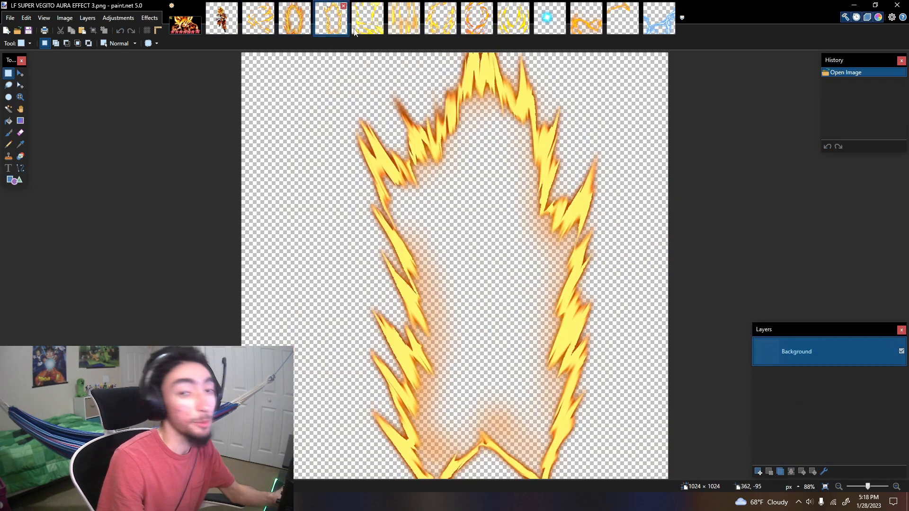
pyautogui.click(399, 26)
pyautogui.click(440, 26)
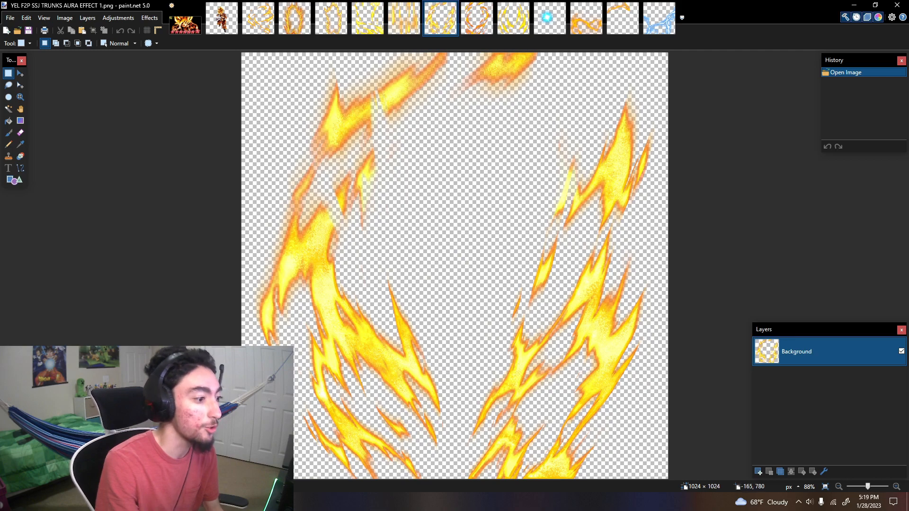
# Step: Switch to the browser and examine the legends.dbz.space character list and the Super Saiyan Gohan effect images on imgur
pyautogui.click(192, 502)
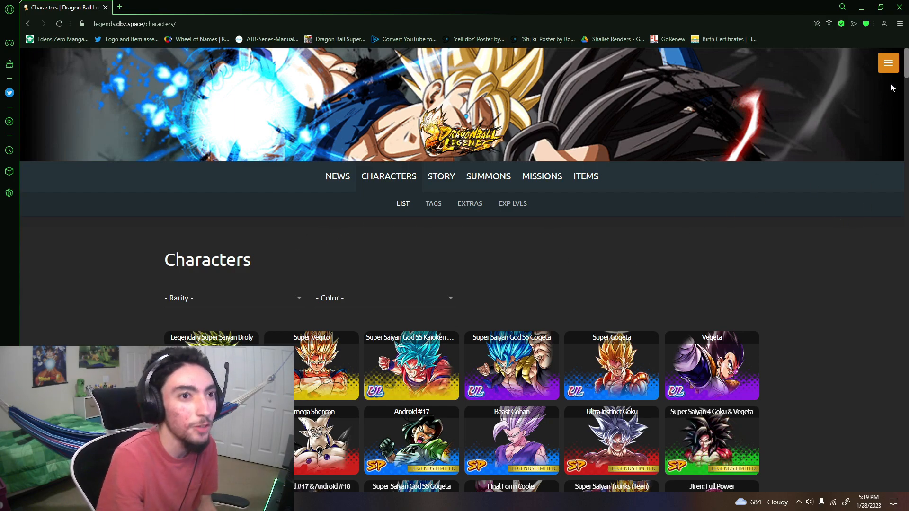
pyautogui.scroll(-5, 454, 284)
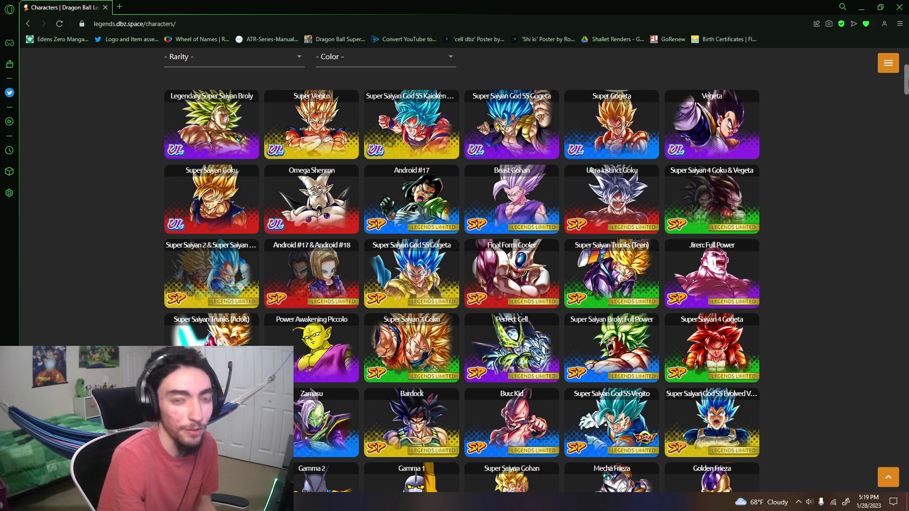
pyautogui.scroll(-3, 454, 422)
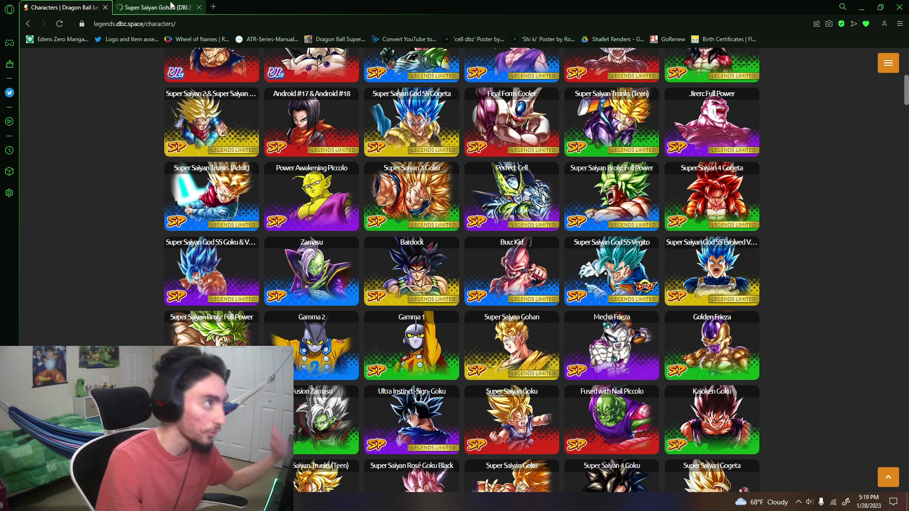
pyautogui.hotkey('ctrl', 'Tab')
pyautogui.click(633, 379)
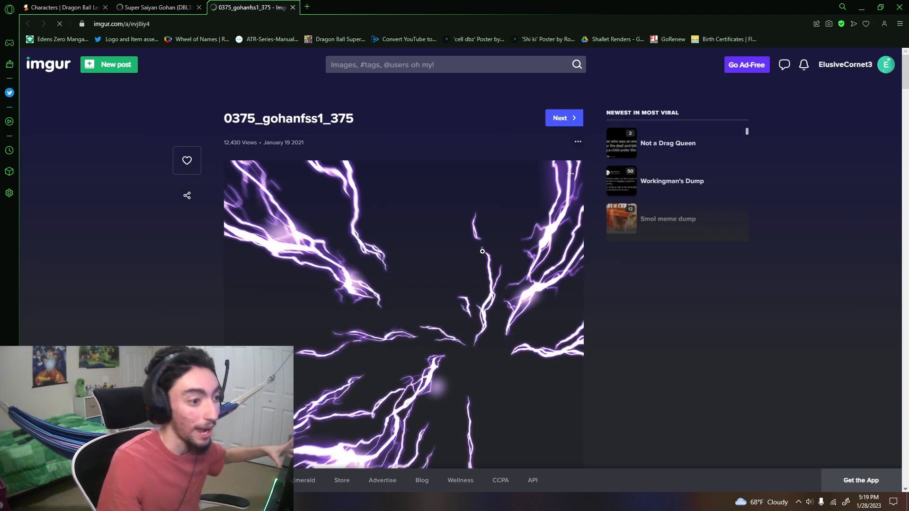
pyautogui.scroll(-5, 480, 260)
pyautogui.moveTo(906, 127); pyautogui.dragTo(908, 193)
pyautogui.scroll(-10, 889, 271)
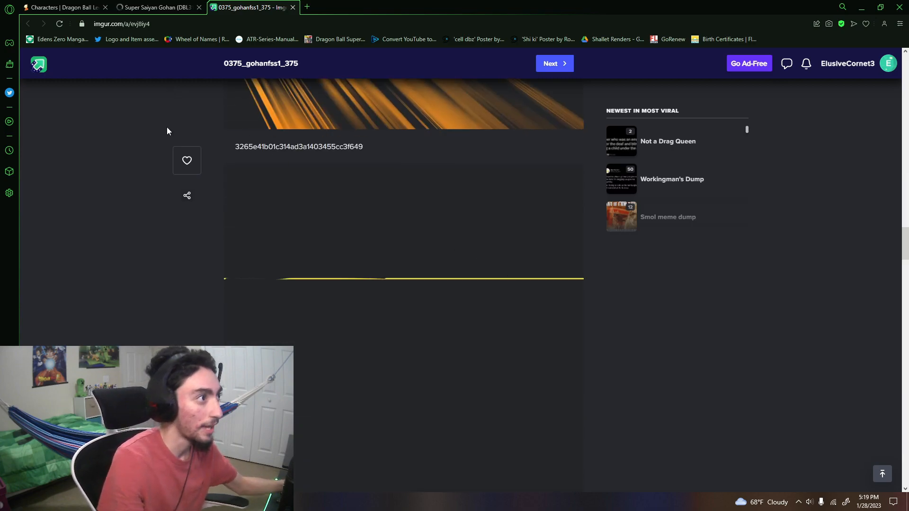
pyautogui.click(61, 7)
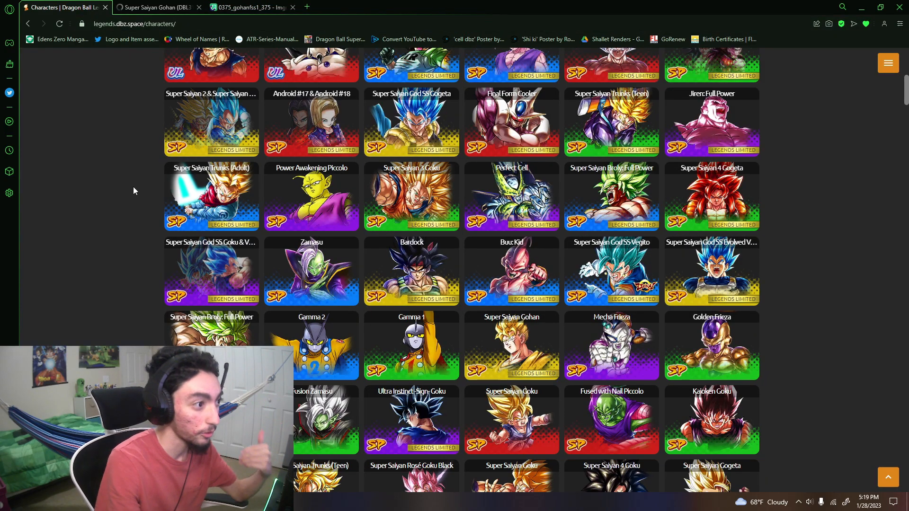
pyautogui.scroll(5, 132, 192)
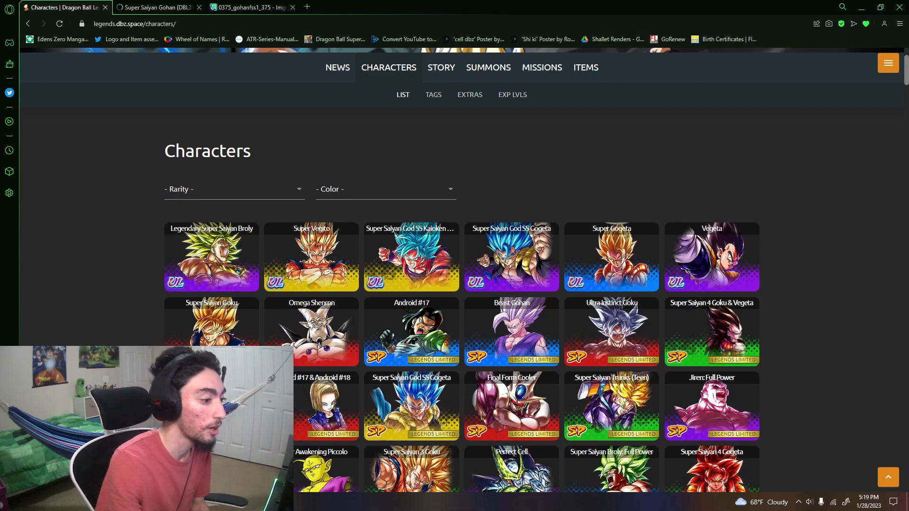
# Step: Switch back to paint.net and paste the YEL F2P SSJ Trunks aura effect 1 image onto the second-lowest Layer 7 of the thumbnail
pyautogui.click(204, 502)
pyautogui.click(239, 460)
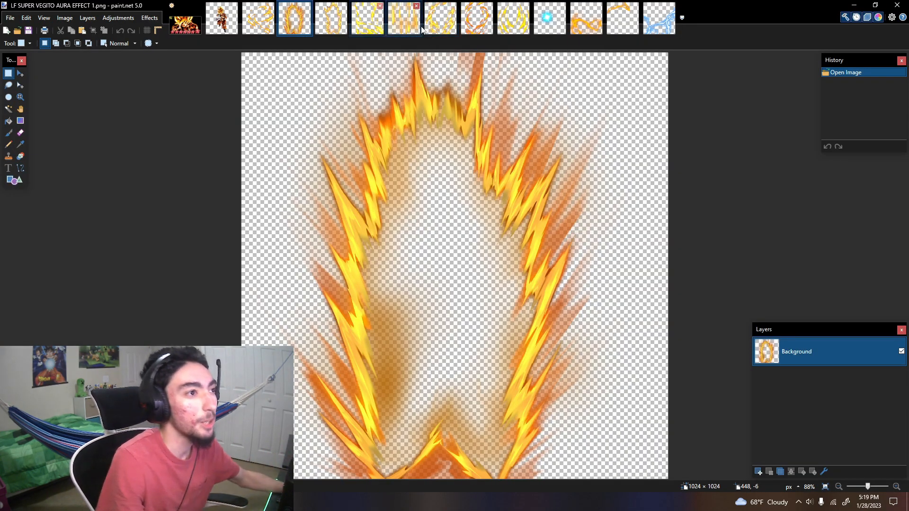
pyautogui.click(438, 21)
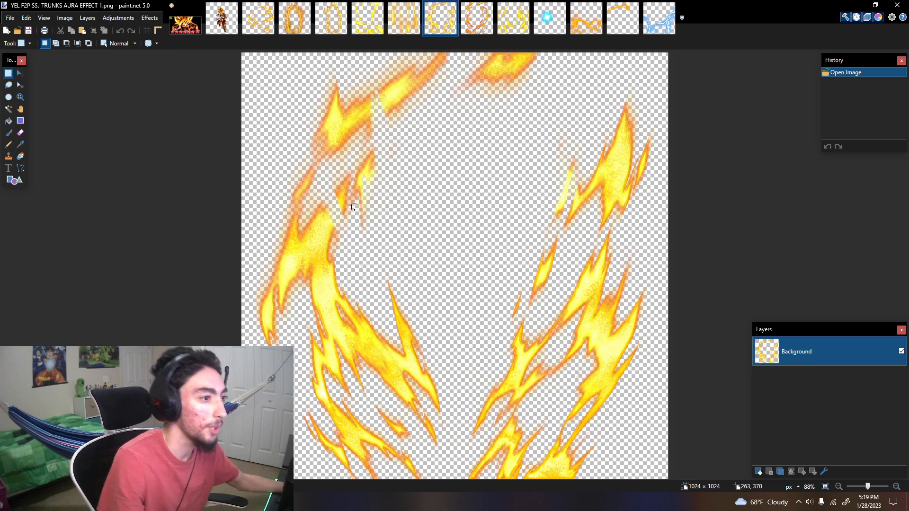
pyautogui.click(185, 21)
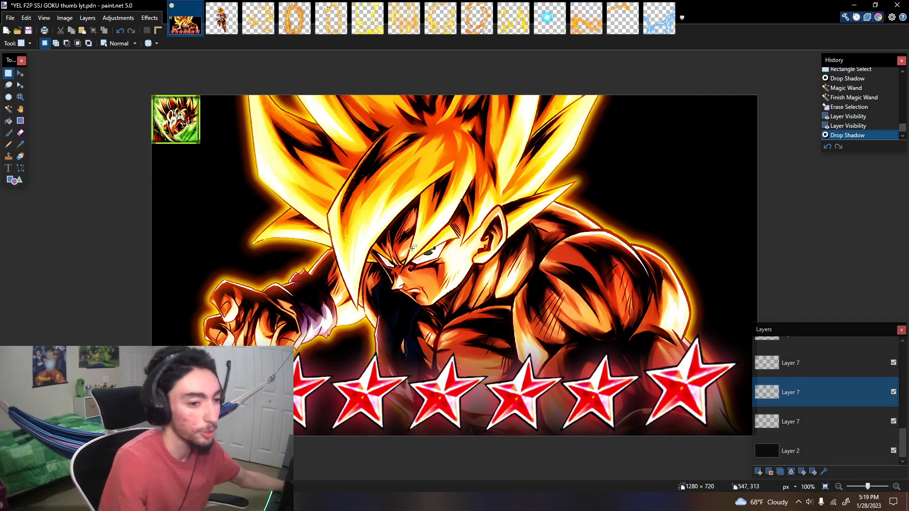
pyautogui.scroll(-3, 397, 267)
pyautogui.hotkey('ctrl', 'v')
pyautogui.click(402, 342)
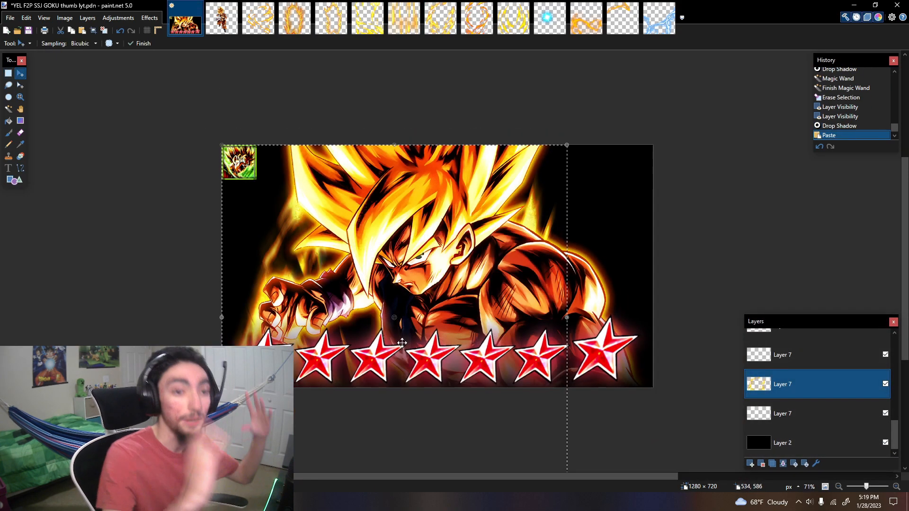
# Step: Enlarge the pasted aura beyond the canvas, position its flames on both sides behind Goku, and deselect it
pyautogui.moveTo(570, 149); pyautogui.dragTo(717, 1)
pyautogui.moveTo(536, 279); pyautogui.dragTo(449, 367)
pyautogui.scroll(-3, 483, 342)
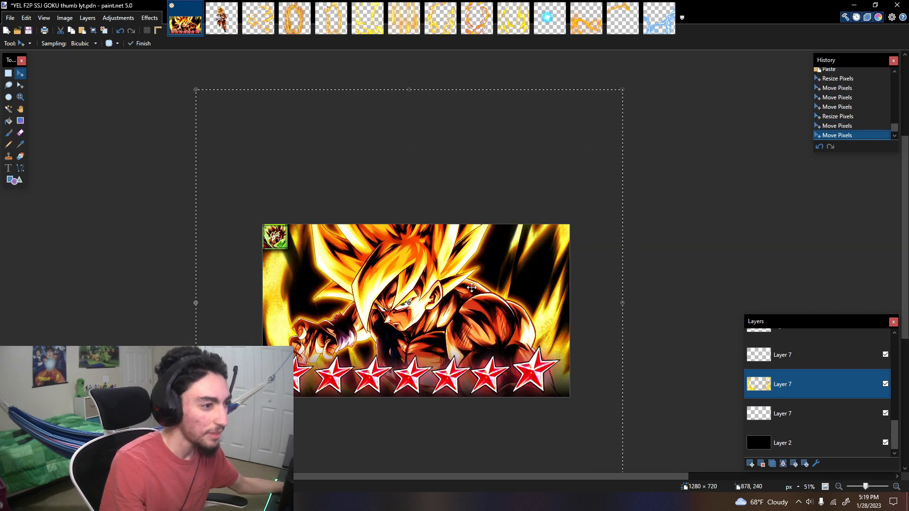
pyautogui.press('s')
pyautogui.click(457, 305)
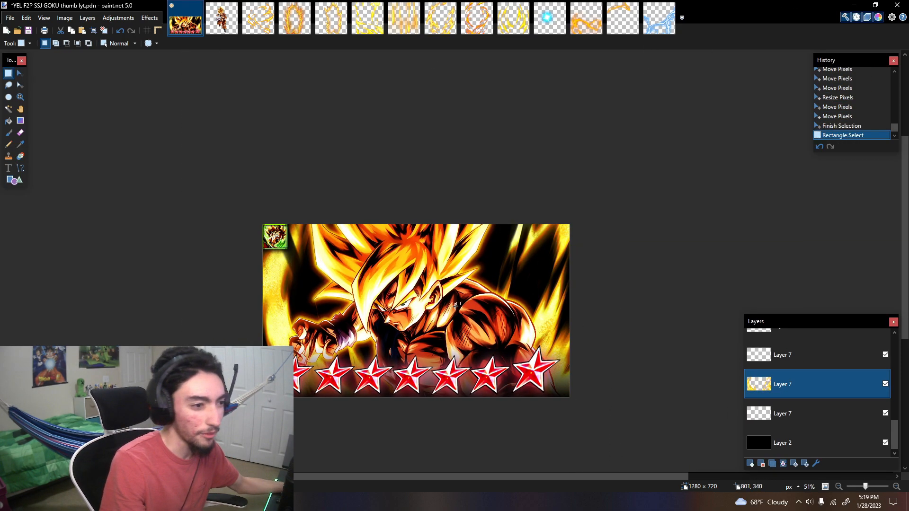
pyautogui.click(838, 487)
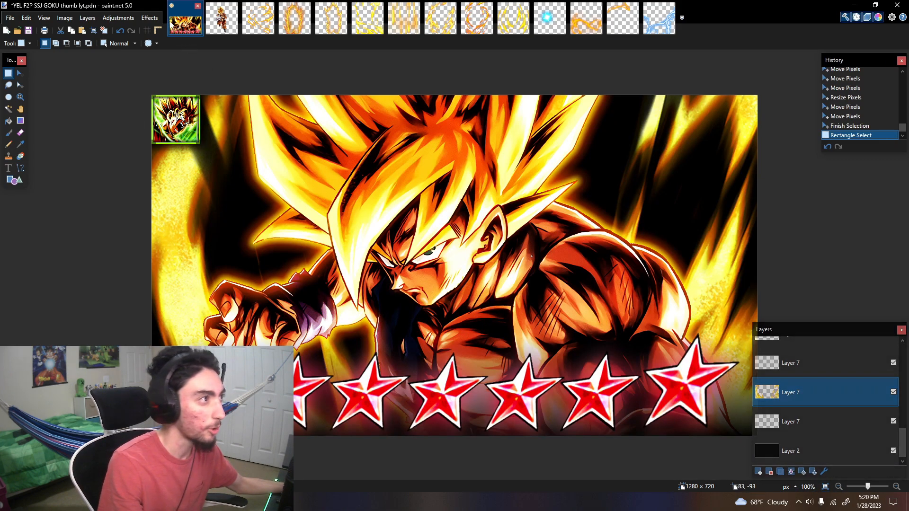
pyautogui.click(150, 17)
pyautogui.moveTo(171, 70)
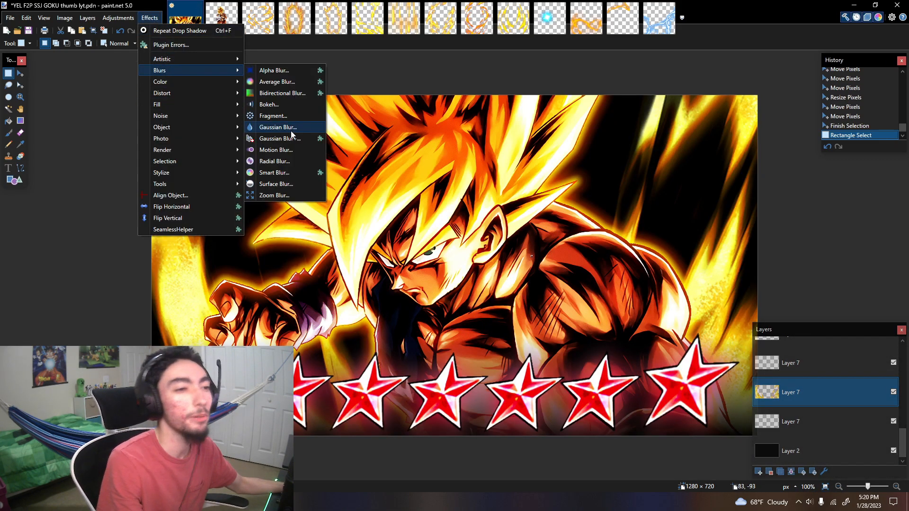
pyautogui.click(291, 130)
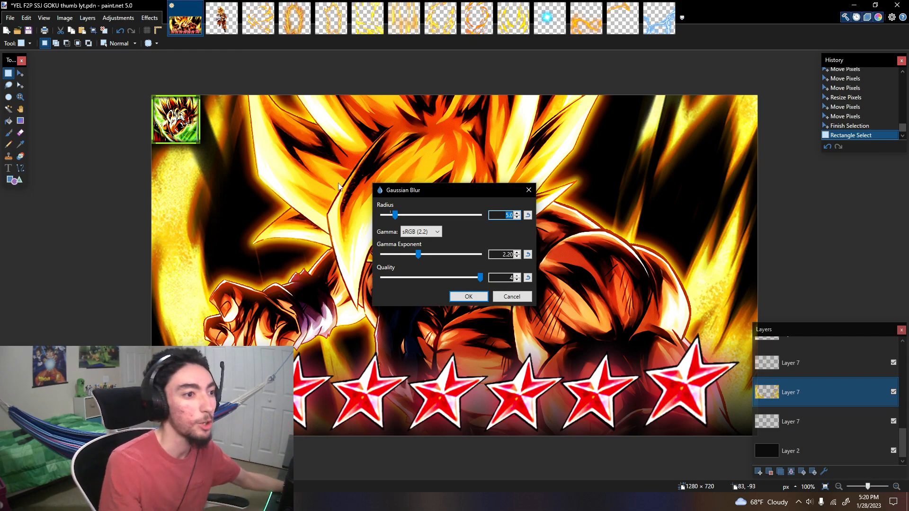
pyautogui.press('Escape')
pyautogui.click(398, 245)
# Step: Apply a Gaussian Blur with radius 5 and quality 4 to the yellow aura layer behind Goku
pyautogui.click(150, 18)
pyautogui.moveTo(164, 70)
pyautogui.click(288, 128)
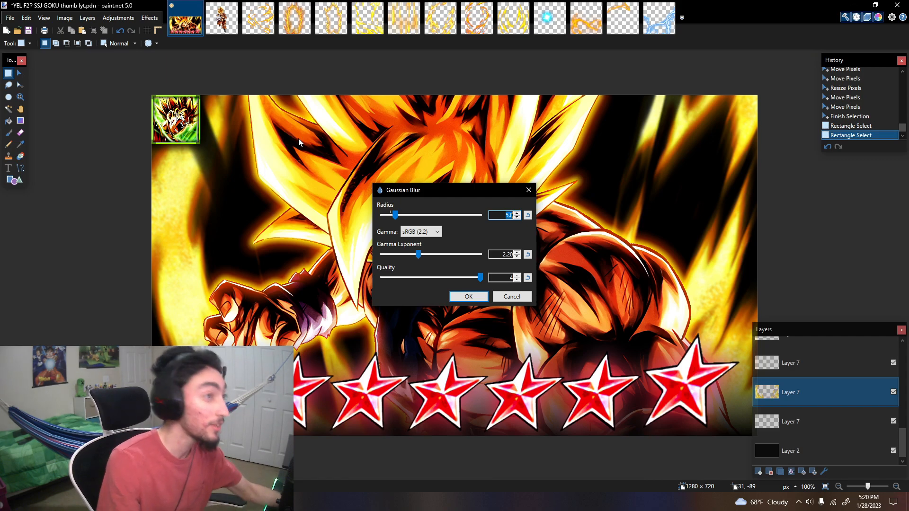
pyautogui.press('Return')
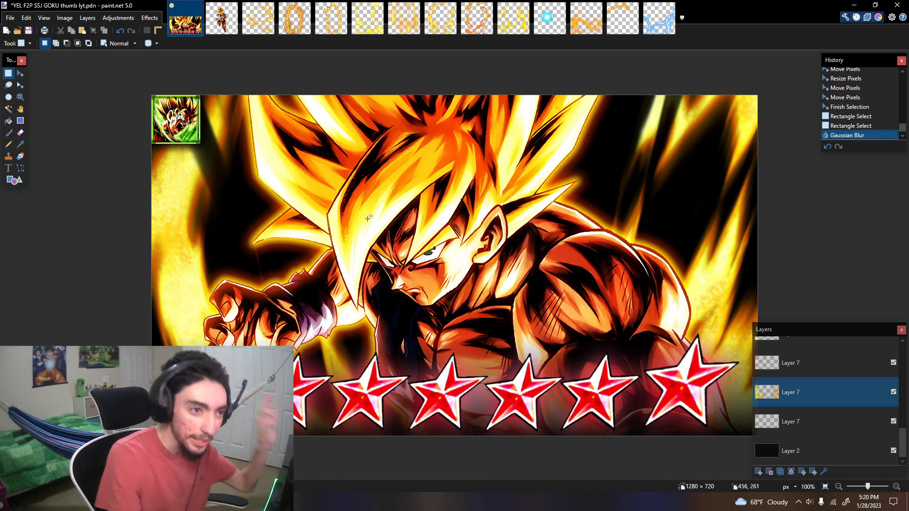
# Step: Duplicate the blurred aura layer, shift the lower copy's hue to -20 at saturation 115, and compare it by toggling its visibility
pyautogui.click(781, 473)
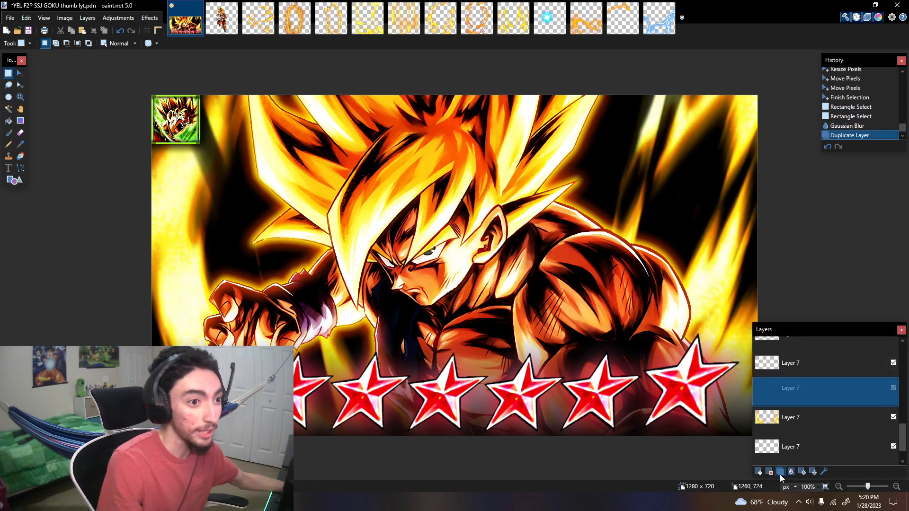
pyautogui.click(782, 421)
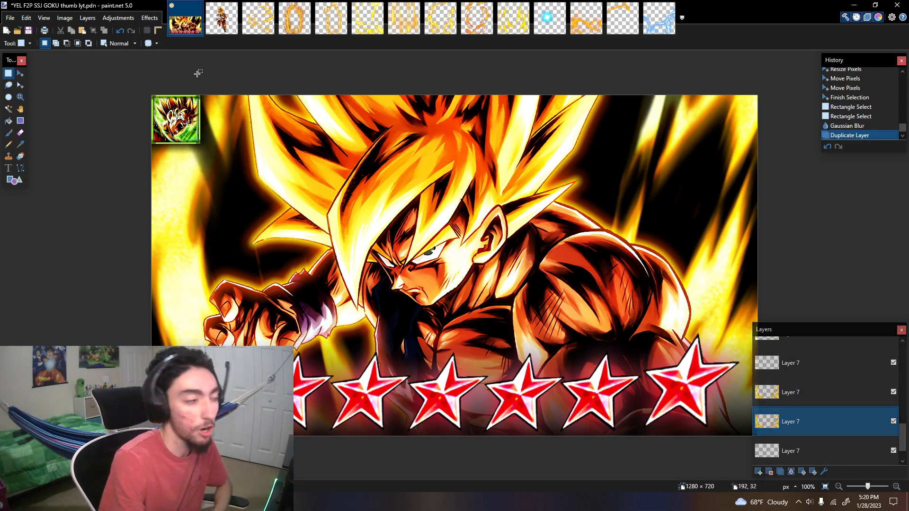
pyautogui.click(118, 17)
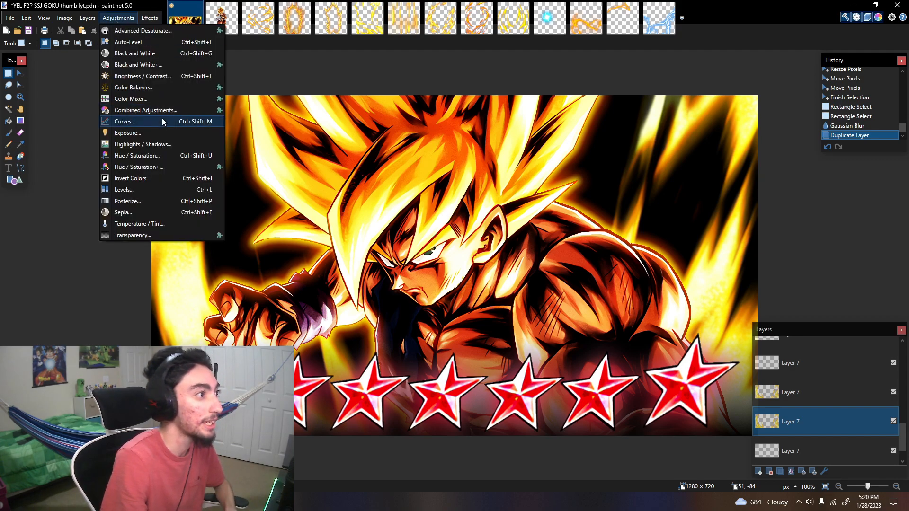
pyautogui.click(159, 158)
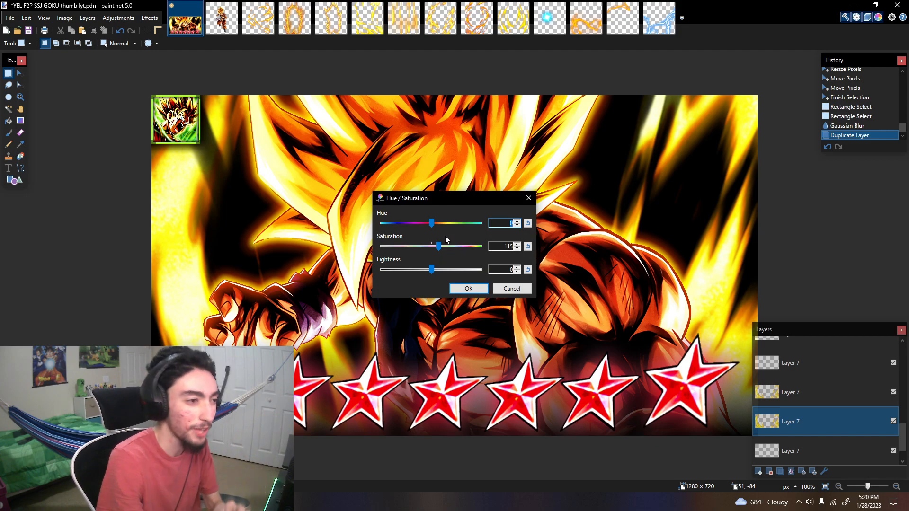
pyautogui.moveTo(432, 225); pyautogui.dragTo(429, 228)
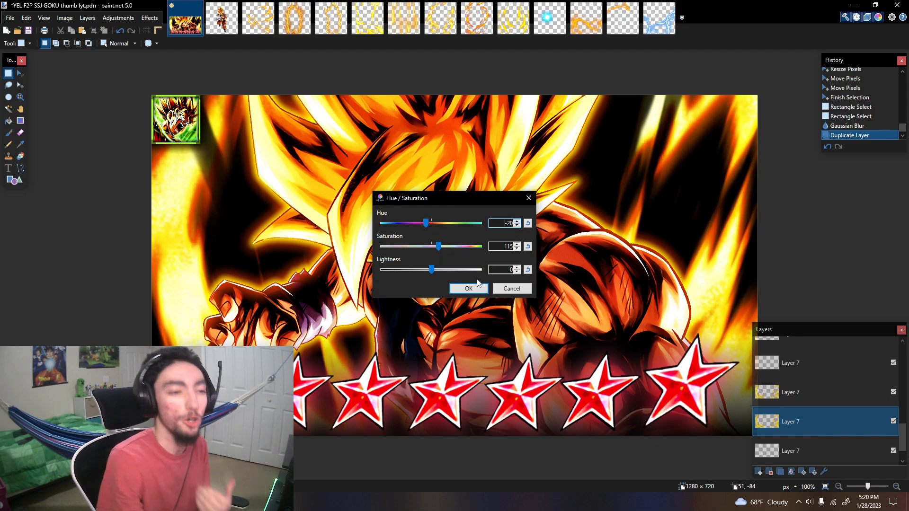
pyautogui.click(467, 290)
pyautogui.click(893, 421)
pyautogui.click(894, 422)
# Step: Apply a Gaussian Blur with radius 130 and quality 4 to the orange aura layer behind Goku
pyautogui.click(150, 18)
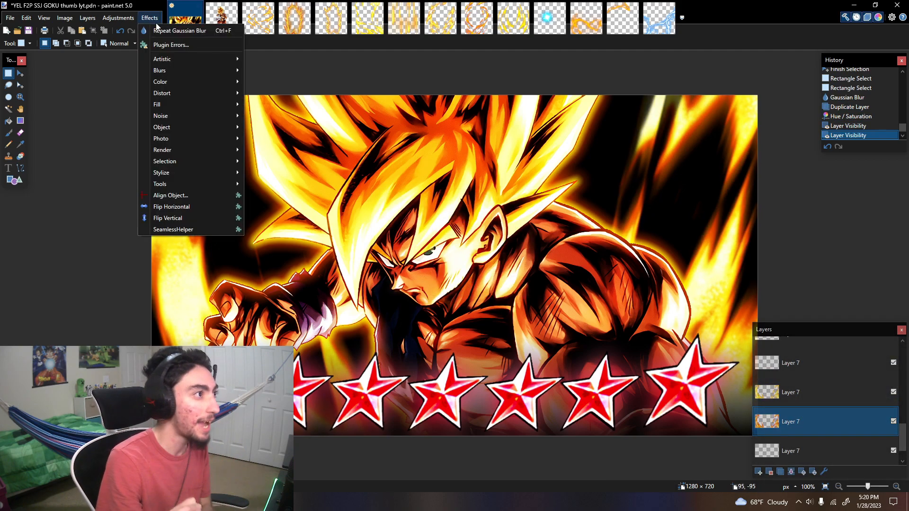
pyautogui.moveTo(170, 76)
pyautogui.click(290, 128)
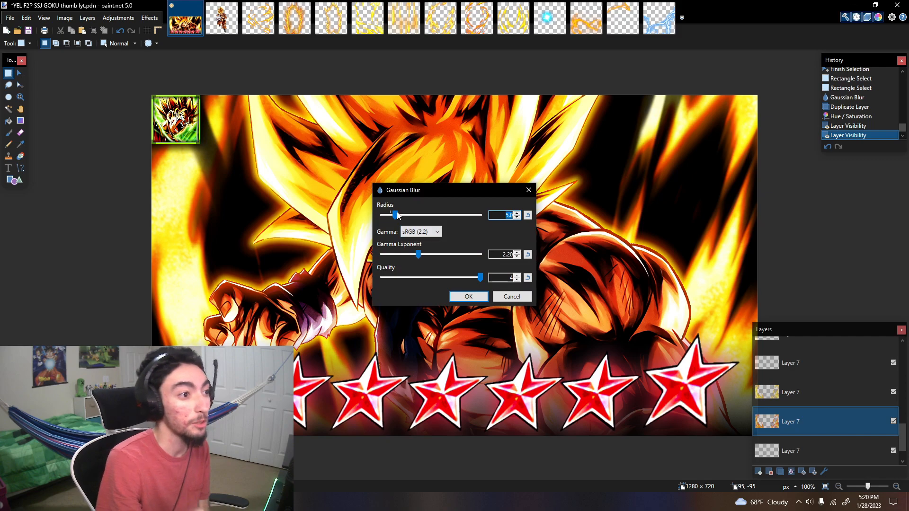
pyautogui.moveTo(394, 216); pyautogui.dragTo(445, 216)
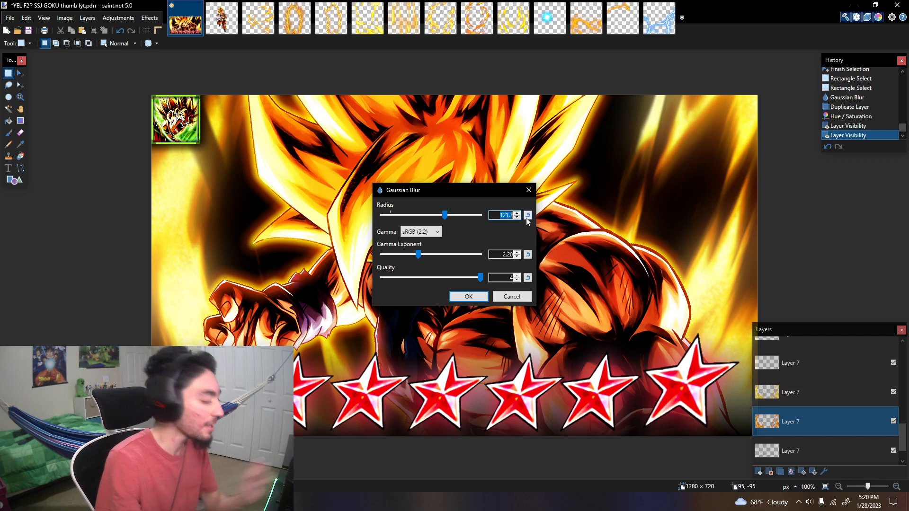
pyautogui.press('Return')
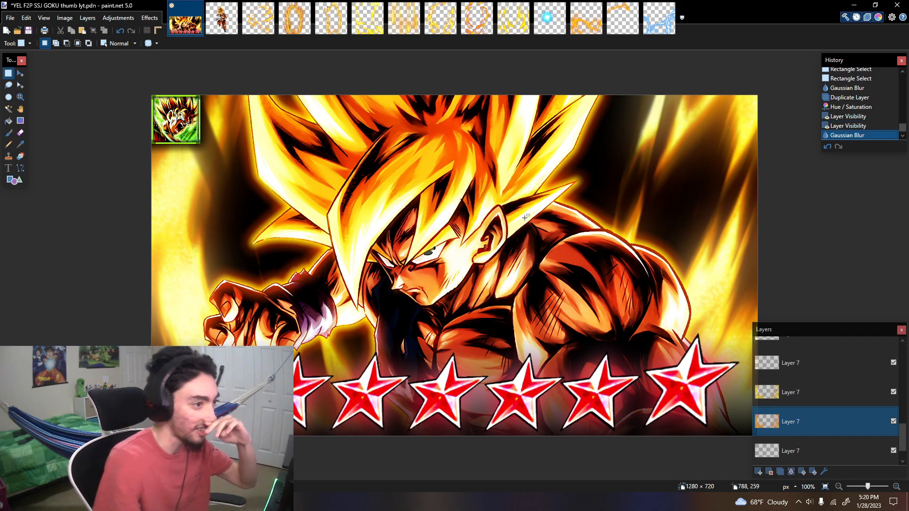
# Step: Apply a Glow with radius 6, brightness 10 and contrast 10 to the orange aura layer, and shift its hue to -10 at saturation 120
pyautogui.click(146, 20)
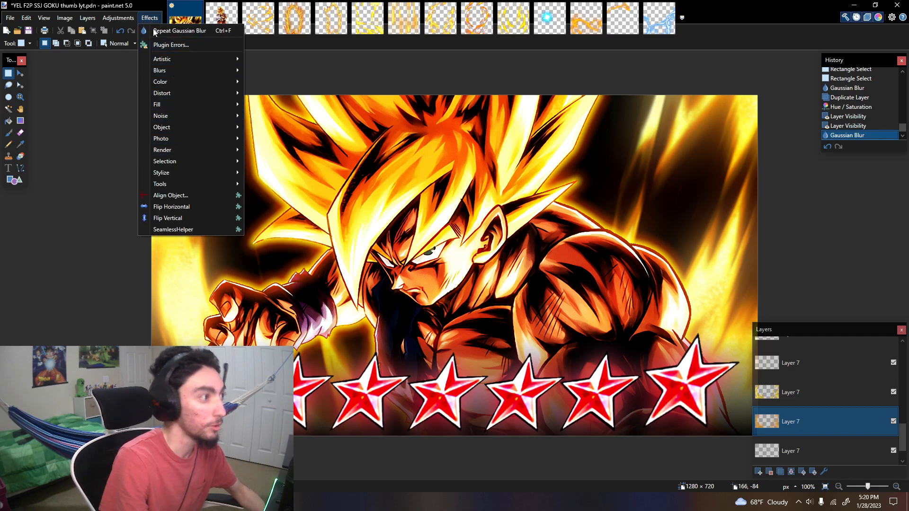
pyautogui.moveTo(174, 138)
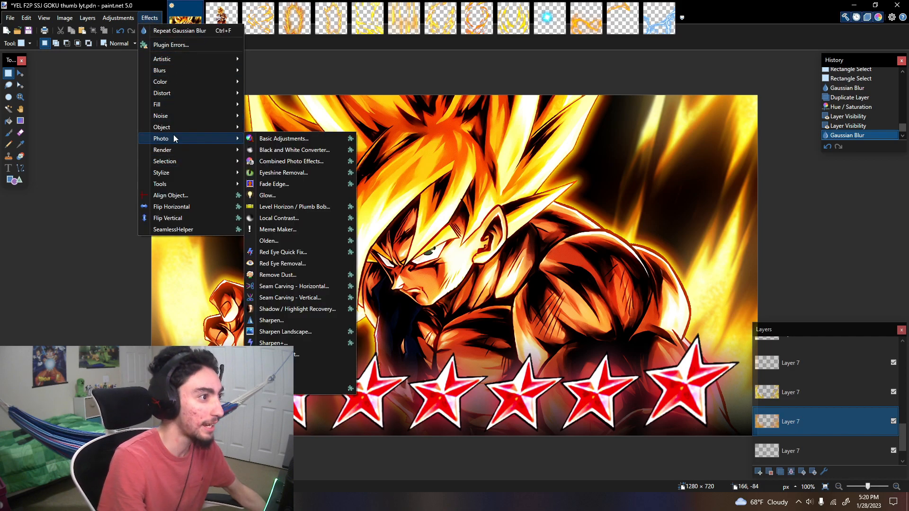
pyautogui.click(279, 196)
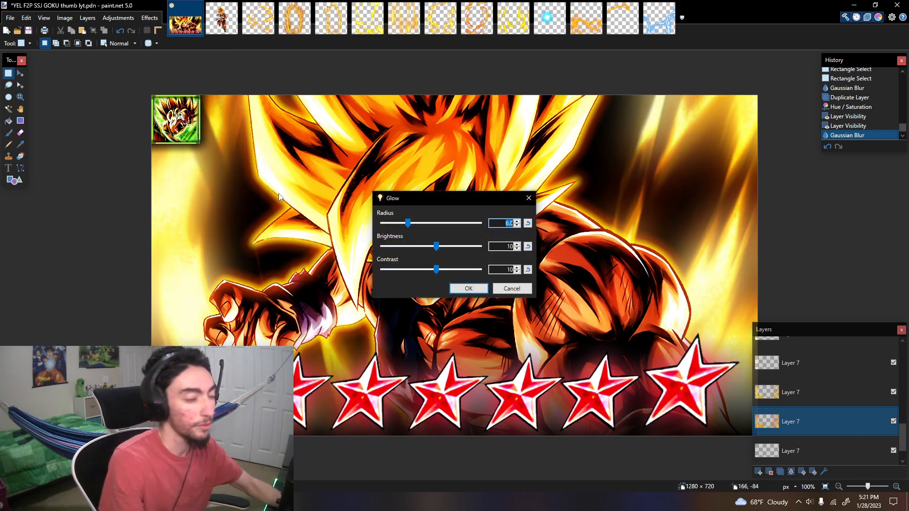
pyautogui.press('Return')
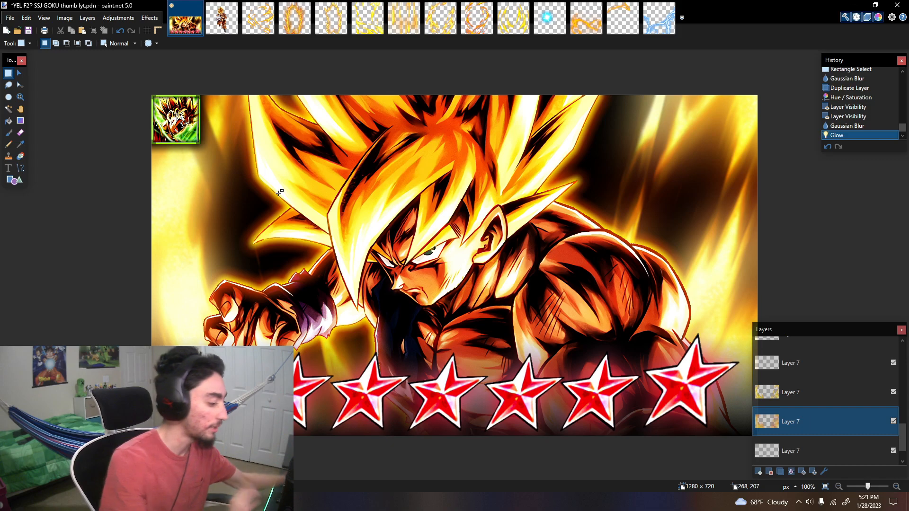
pyautogui.hotkey('ctrl', 'shift', 'u')
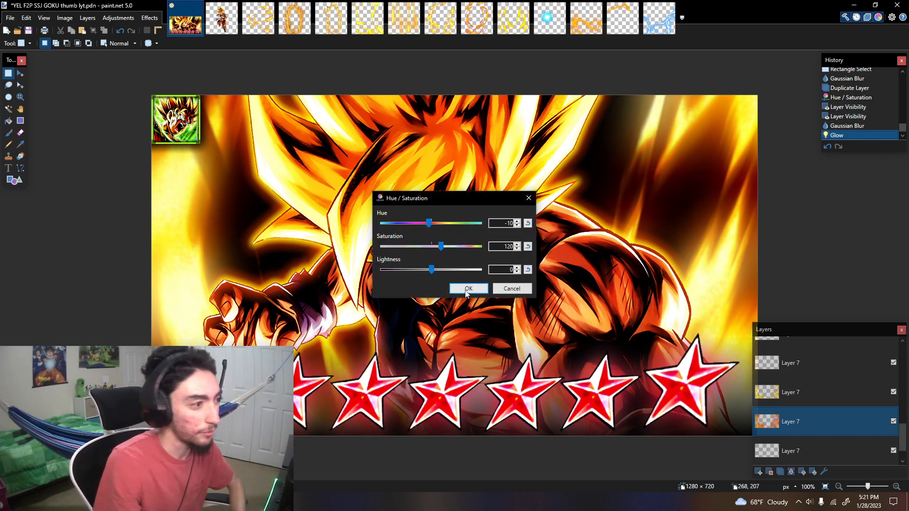
pyautogui.click(467, 289)
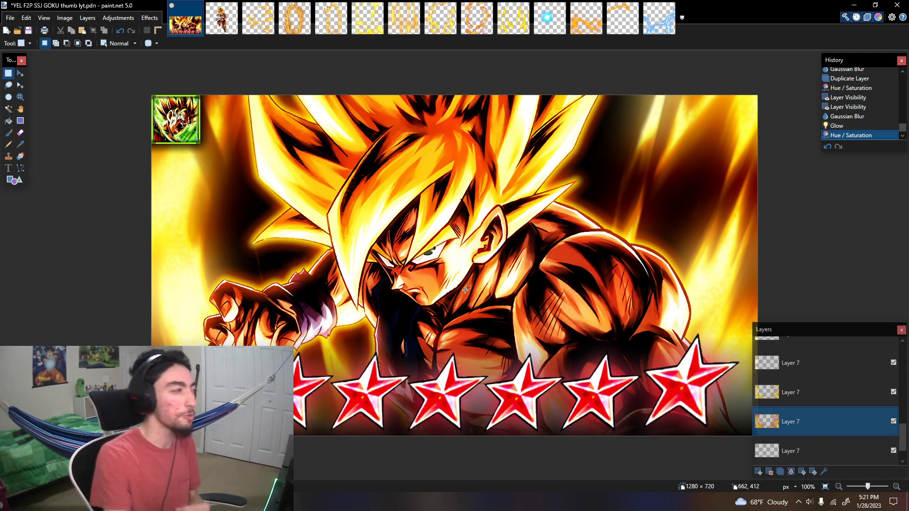
pyautogui.click(838, 488)
pyautogui.click(838, 487)
pyautogui.click(838, 488)
pyautogui.click(839, 488)
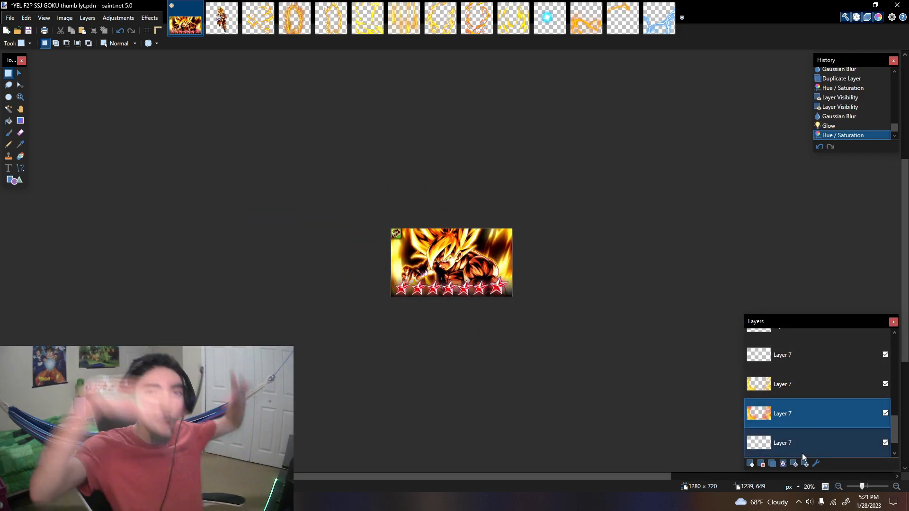
pyautogui.click(826, 487)
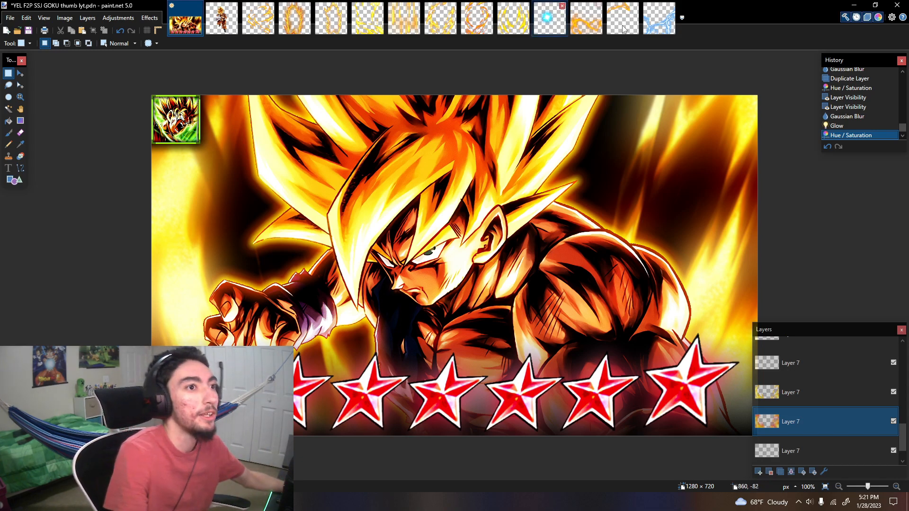
# Step: Paste the blue lightning image onto a blank Layer 5 without expanding the canvas, enlarge it over Goku, and deselect it
pyautogui.click(659, 18)
pyautogui.click(185, 21)
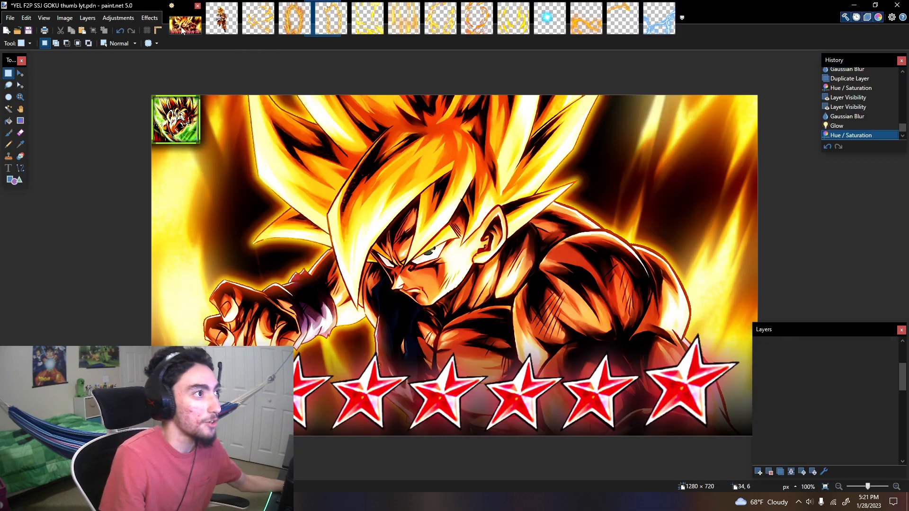
pyautogui.scroll(-3, 353, 283)
pyautogui.scroll(3, 772, 391)
pyautogui.click(771, 389)
pyautogui.hotkey('ctrl', 'v')
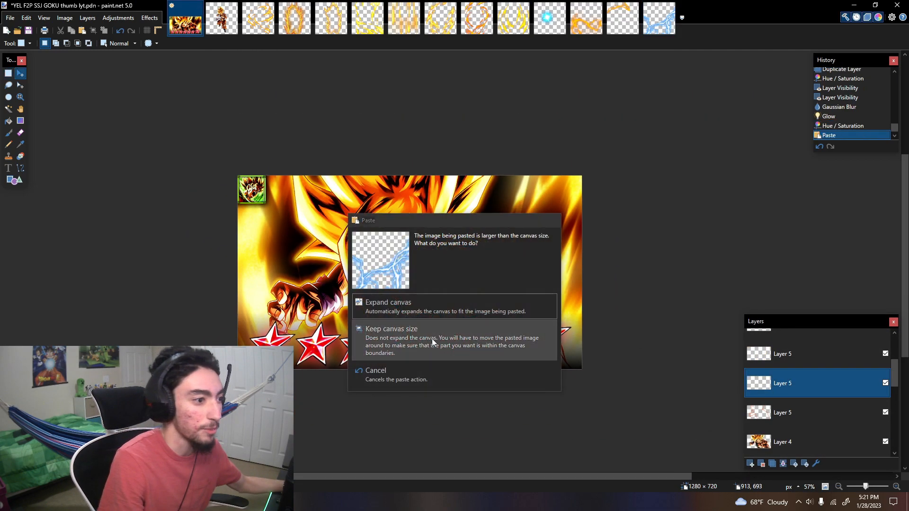
pyautogui.click(431, 341)
pyautogui.moveTo(514, 176); pyautogui.dragTo(585, 104)
pyautogui.press('s')
pyautogui.click(480, 265)
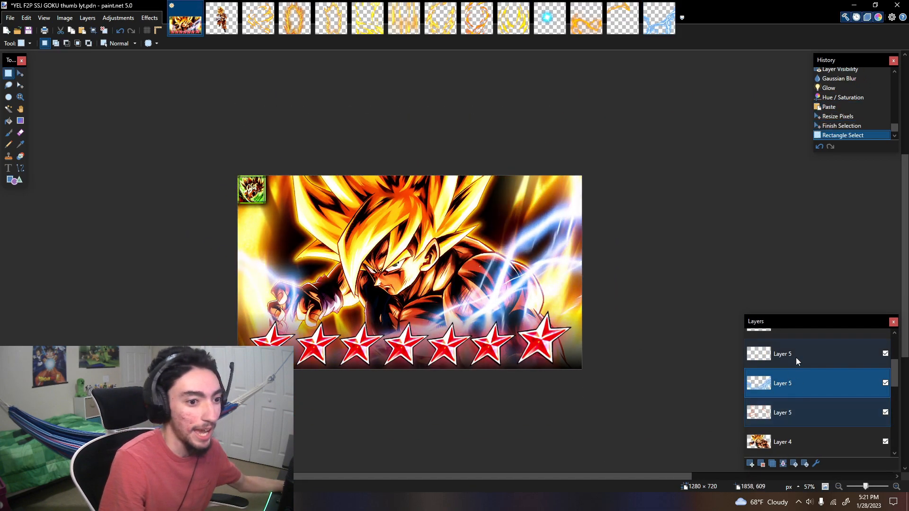
# Step: Paste a second lightning copy onto the next Layer 5 up, rotate it, position it on Goku's left side of the picture, and deselect it
pyautogui.click(798, 361)
pyautogui.hotkey('ctrl', 'v')
pyautogui.click(378, 329)
pyautogui.moveTo(441, 327); pyautogui.dragTo(424, 305)
pyautogui.moveTo(511, 305); pyautogui.dragTo(247, 310)
pyautogui.moveTo(270, 303); pyautogui.dragTo(255, 227)
pyautogui.press('s')
pyautogui.click(414, 258)
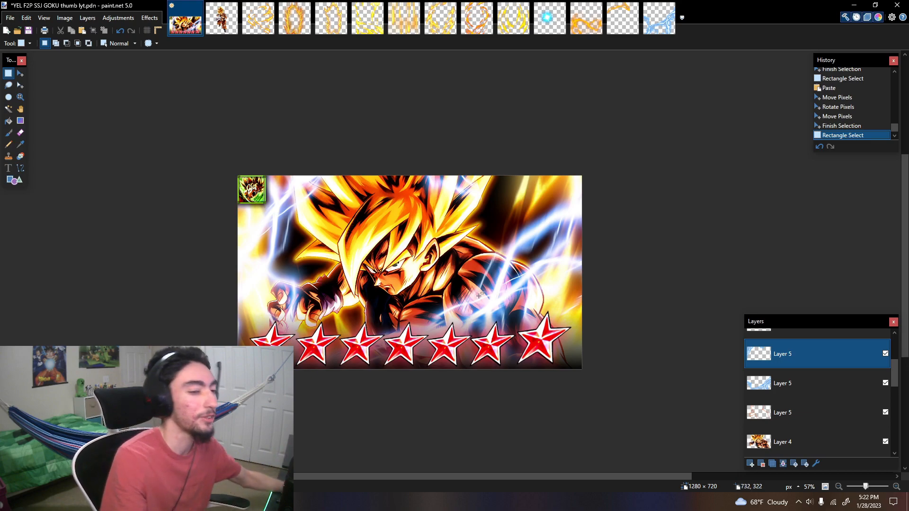
# Step: Delete the two lightning layers and duplicate the blank Layer 5 twice to replace them
pyautogui.click(762, 464)
pyautogui.click(762, 464)
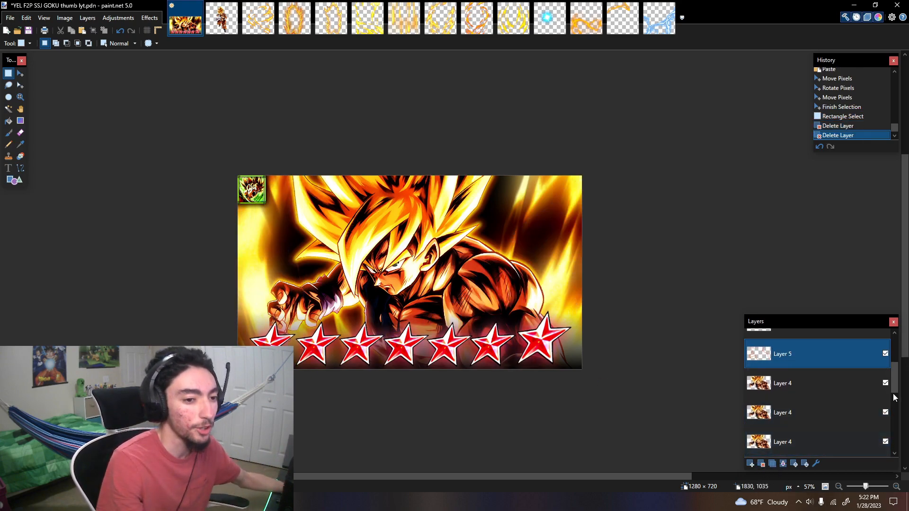
pyautogui.click(773, 464)
pyautogui.click(772, 465)
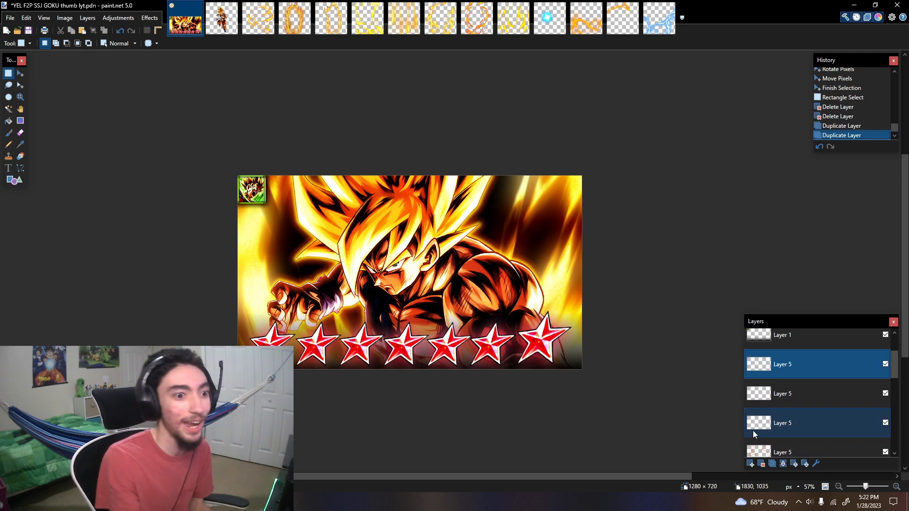
pyautogui.scroll(-5, 772, 411)
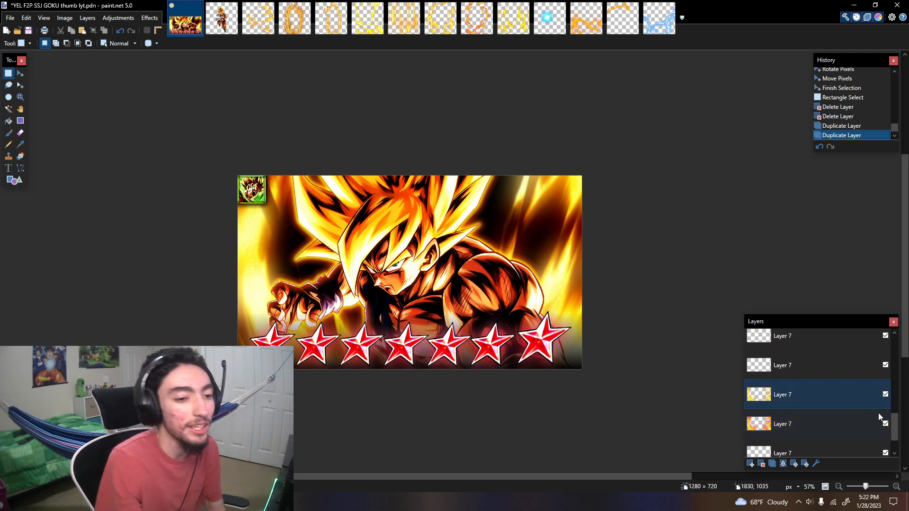
pyautogui.moveTo(895, 428); pyautogui.dragTo(895, 436)
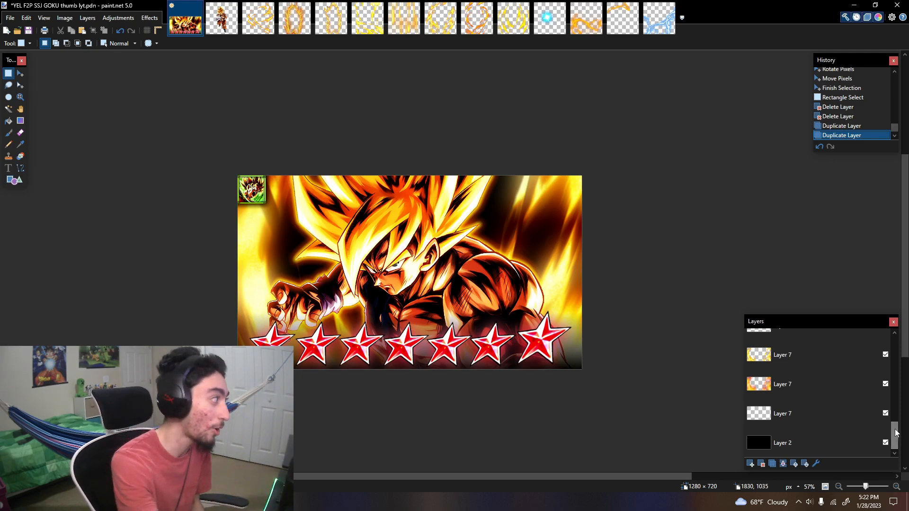
pyautogui.moveTo(896, 432); pyautogui.dragTo(889, 369)
pyautogui.hotkey('ctrl', '0')
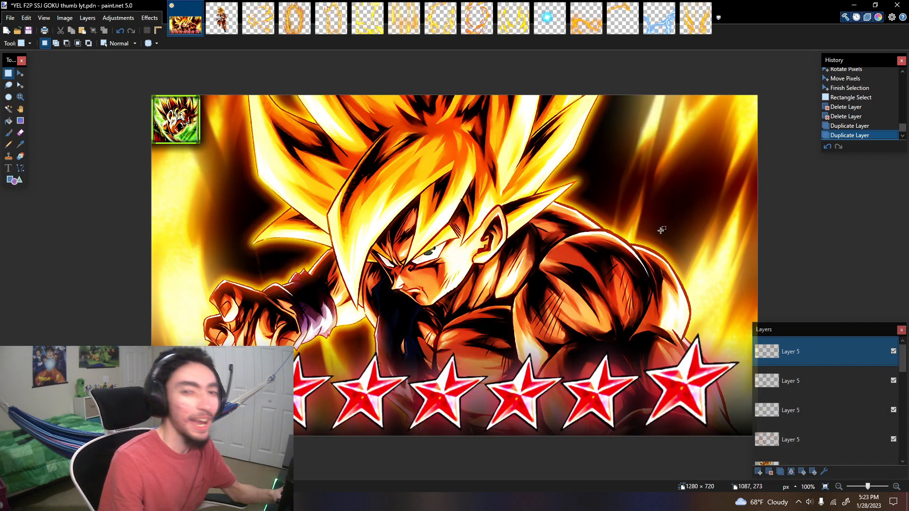
# Step: Paste the RED F2P GOKU AURA EFFECT 2 image onto the uppermost Layer 5 of the thumbnail, keeping the canvas size
pyautogui.click(699, 27)
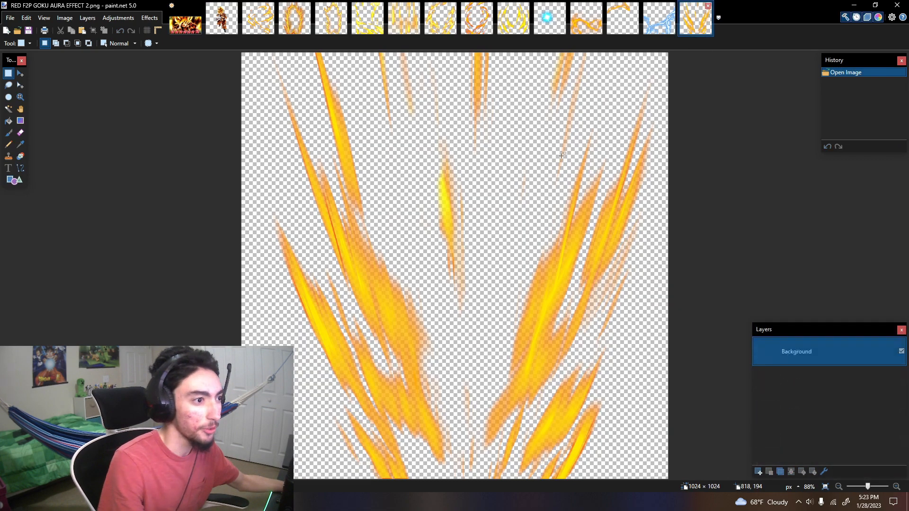
pyautogui.hotkey('ctrl', 'Tab')
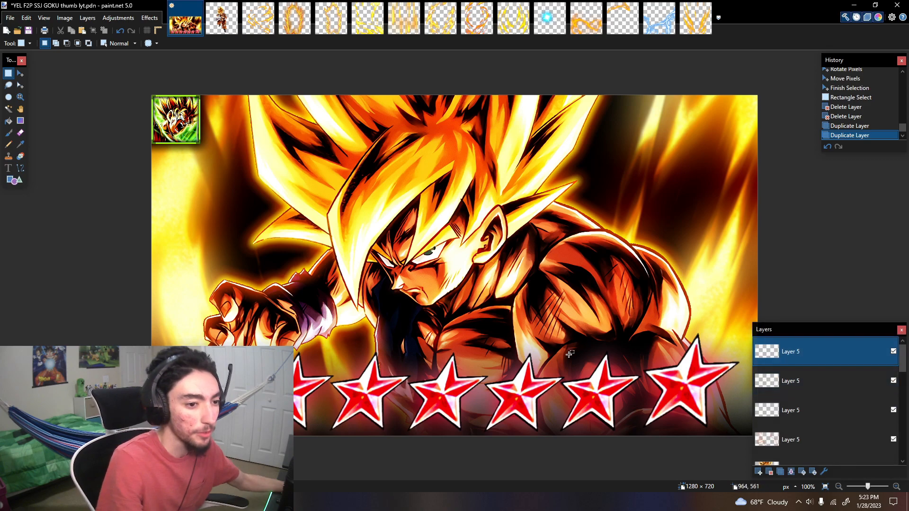
pyautogui.hotkey('ctrl', 'v')
pyautogui.click(394, 348)
# Step: Enlarge the pasted aura beyond the canvas, position its flames on both sides in front of Goku, and deselect it
pyautogui.scroll(-3, 360, 341)
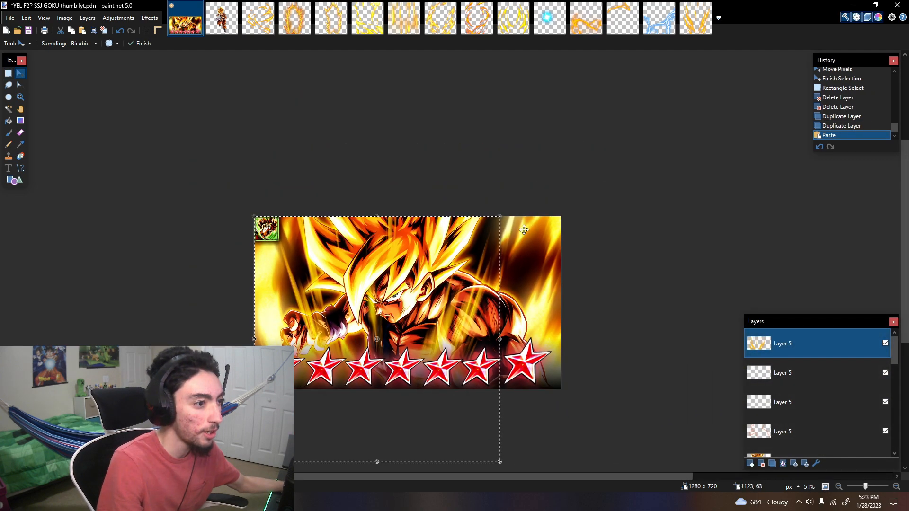
pyautogui.moveTo(502, 217); pyautogui.dragTo(618, 91)
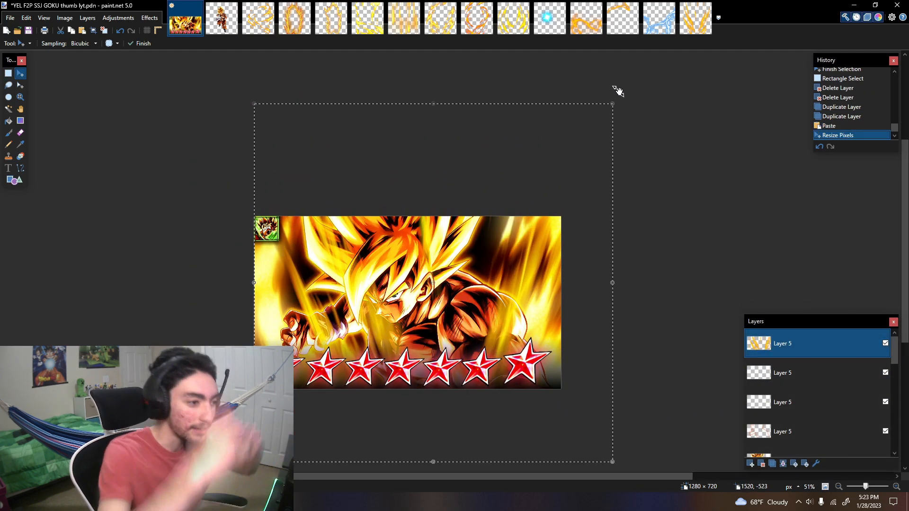
pyautogui.moveTo(610, 117); pyautogui.dragTo(604, 98)
pyautogui.moveTo(600, 78); pyautogui.dragTo(603, 96)
pyautogui.moveTo(530, 225); pyautogui.dragTo(508, 232)
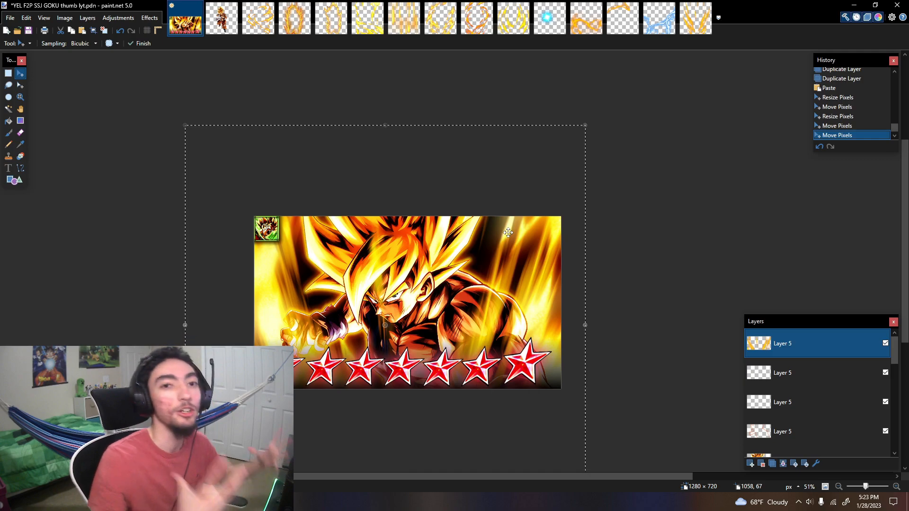
pyautogui.moveTo(508, 232); pyautogui.dragTo(530, 232)
pyautogui.moveTo(491, 338); pyautogui.dragTo(499, 319)
pyautogui.moveTo(609, 91); pyautogui.dragTo(604, 112)
pyautogui.press('Return')
pyautogui.click(505, 334)
# Step: Erase the foreground aura covering Goku's hair and face with a brush size of 100
pyautogui.keyDown('ctrl'); pyautogui.scroll(2, 449, 325); pyautogui.keyUp('ctrl')
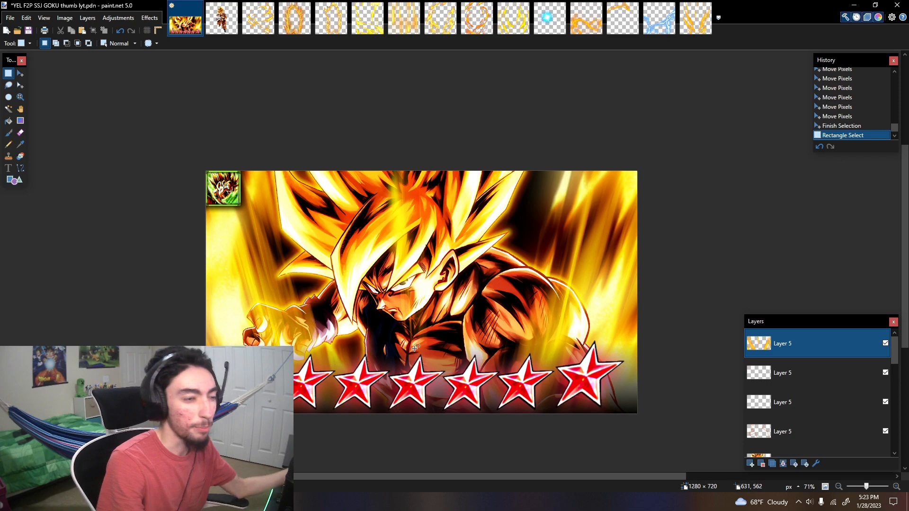
pyautogui.press('e')
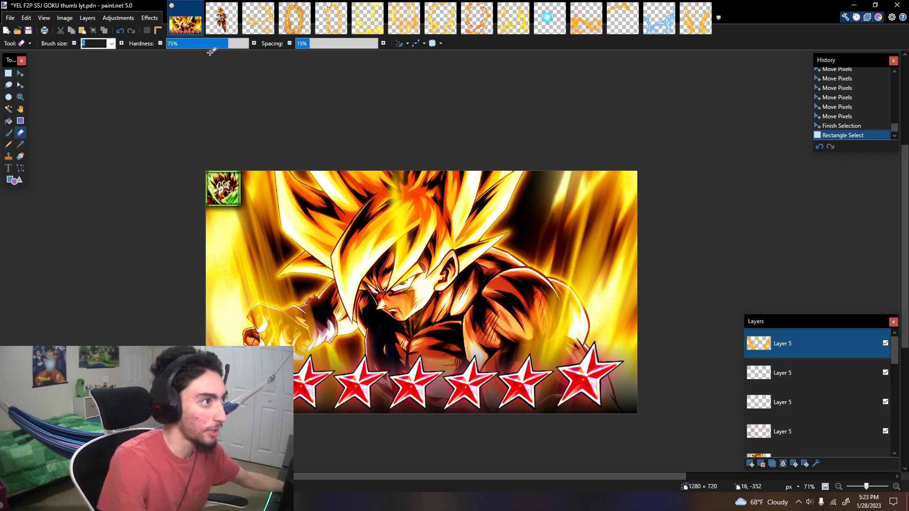
pyautogui.click(112, 43)
pyautogui.click(92, 255)
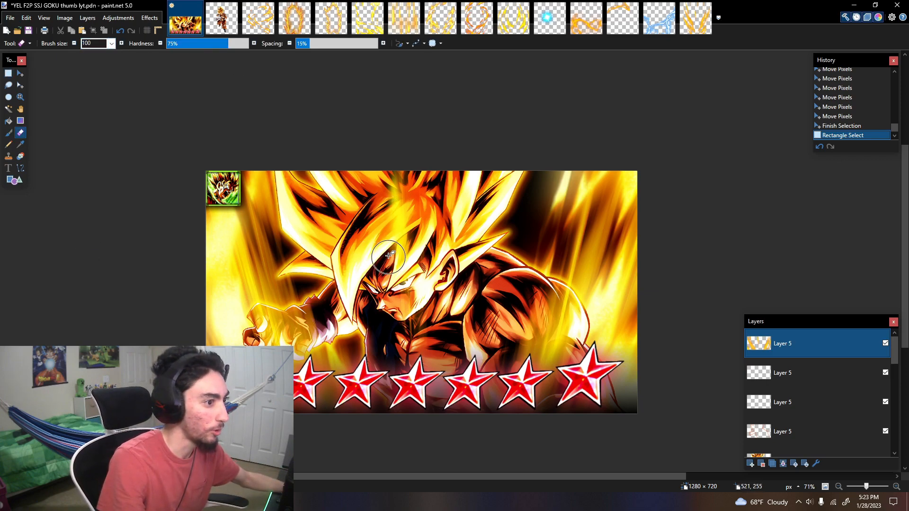
pyautogui.scroll(-6, 97, 44)
pyautogui.moveTo(414, 191)
pyautogui.mouseDown()
pyautogui.moveTo(401, 283)
pyautogui.moveTo(429, 259)
pyautogui.moveTo(399, 314)
pyautogui.mouseUp()
pyautogui.press('s')
# Step: Apply a Gaussian Blur at quality 4 to the foreground aura layer
pyautogui.click(149, 18)
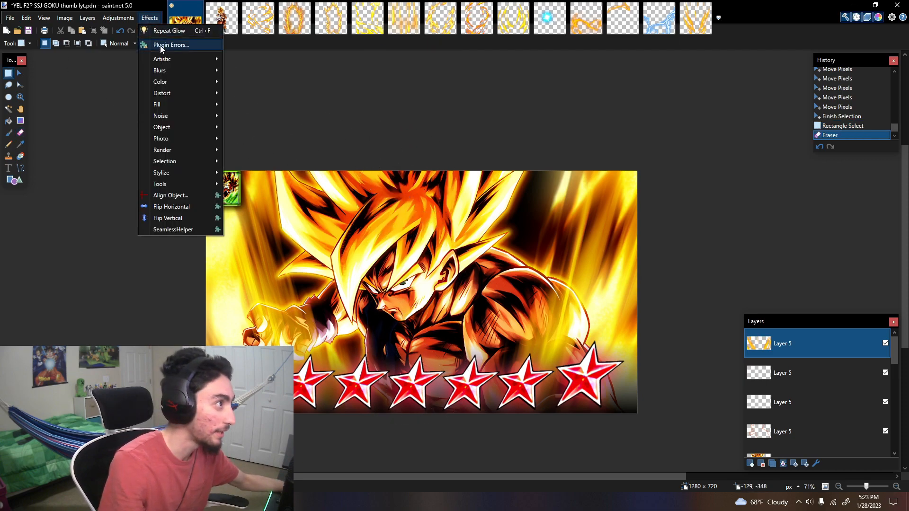
pyautogui.moveTo(162, 66)
pyautogui.click(279, 128)
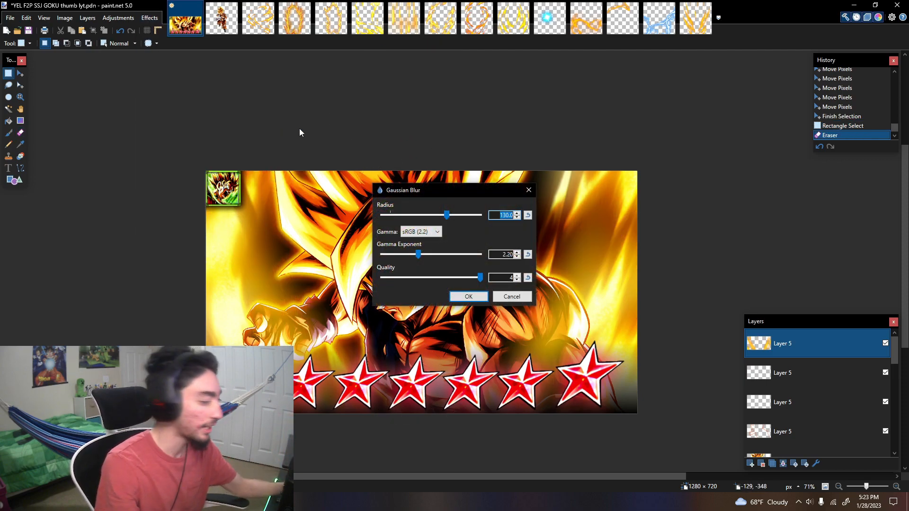
pyautogui.press('Return')
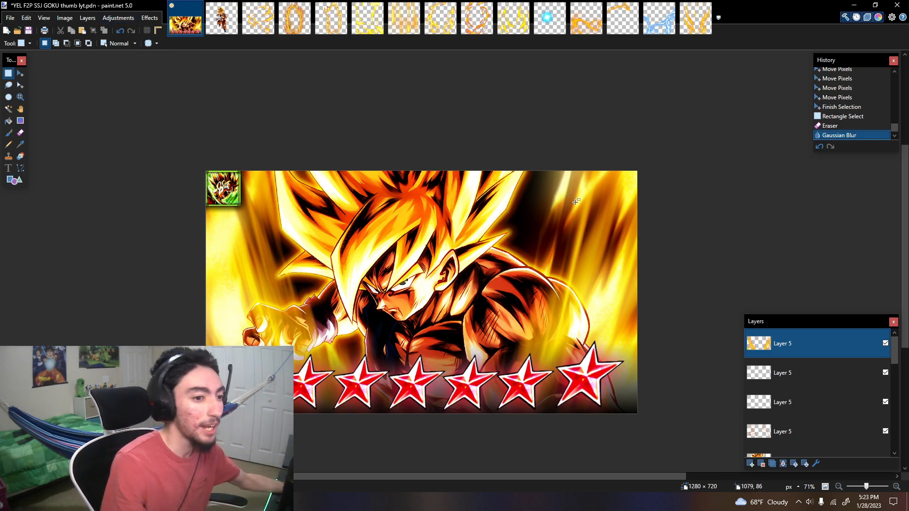
# Step: Shift the foreground aura layer's hue to -10 and set its saturation to 120
pyautogui.click(118, 18)
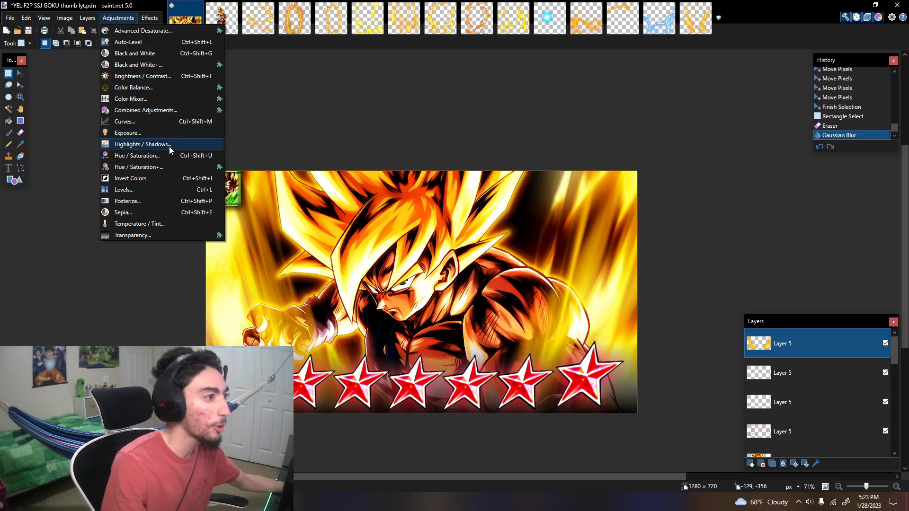
pyautogui.click(142, 155)
pyautogui.moveTo(444, 204); pyautogui.dragTo(738, 187)
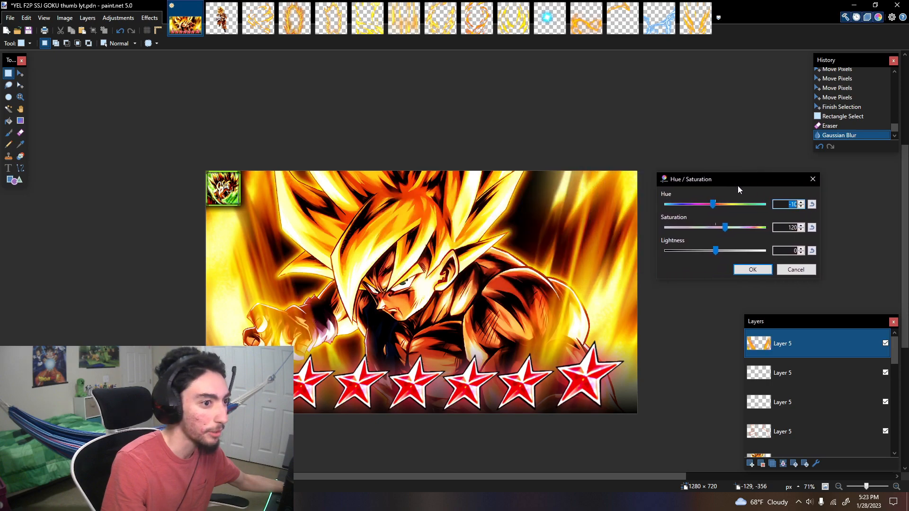
pyautogui.click(753, 270)
pyautogui.click(153, 21)
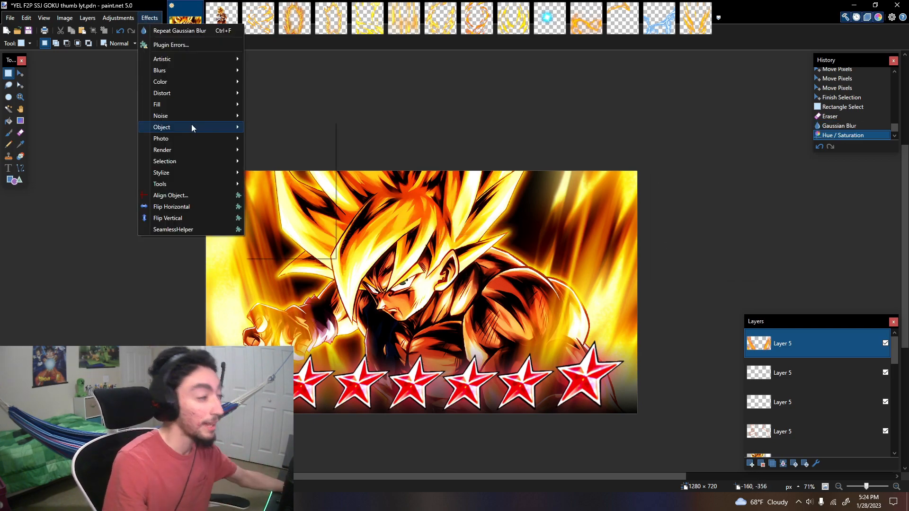
pyautogui.moveTo(192, 125)
pyautogui.click(281, 162)
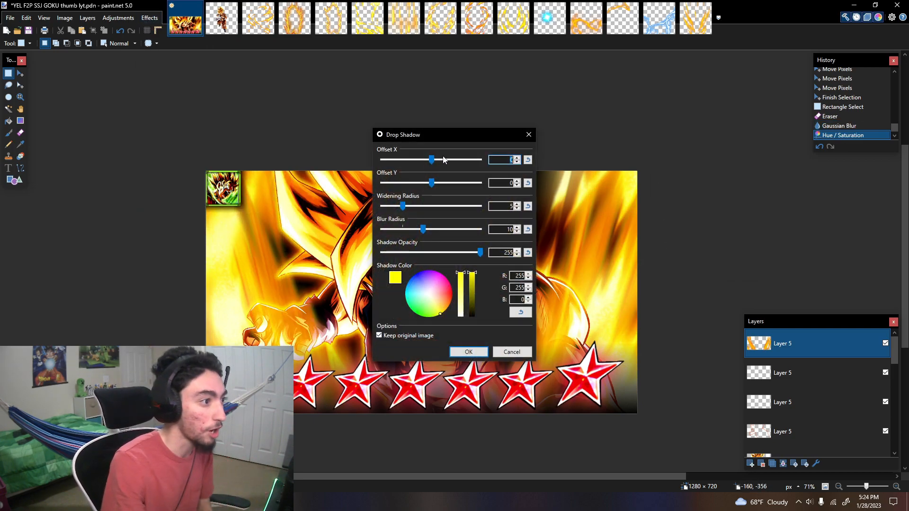
pyautogui.moveTo(450, 138); pyautogui.dragTo(811, 136)
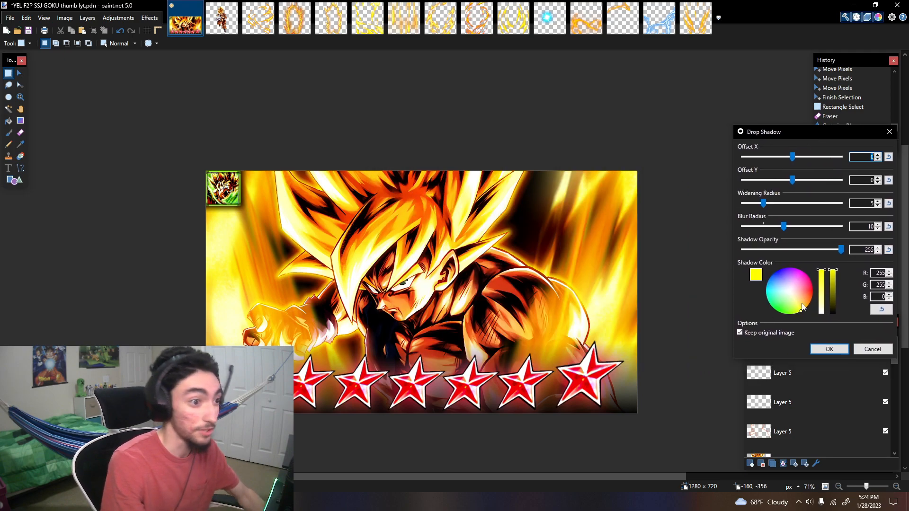
pyautogui.moveTo(766, 206); pyautogui.dragTo(780, 208)
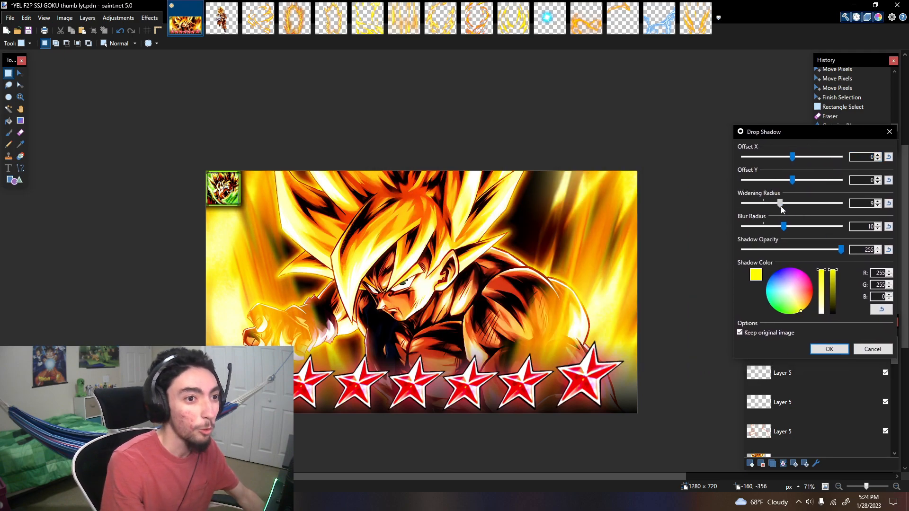
pyautogui.click(801, 304)
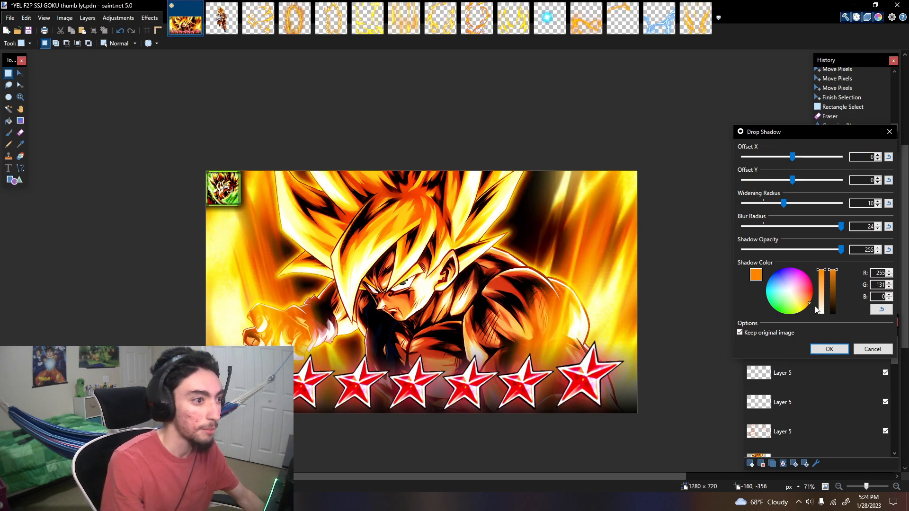
pyautogui.moveTo(816, 310); pyautogui.dragTo(830, 308)
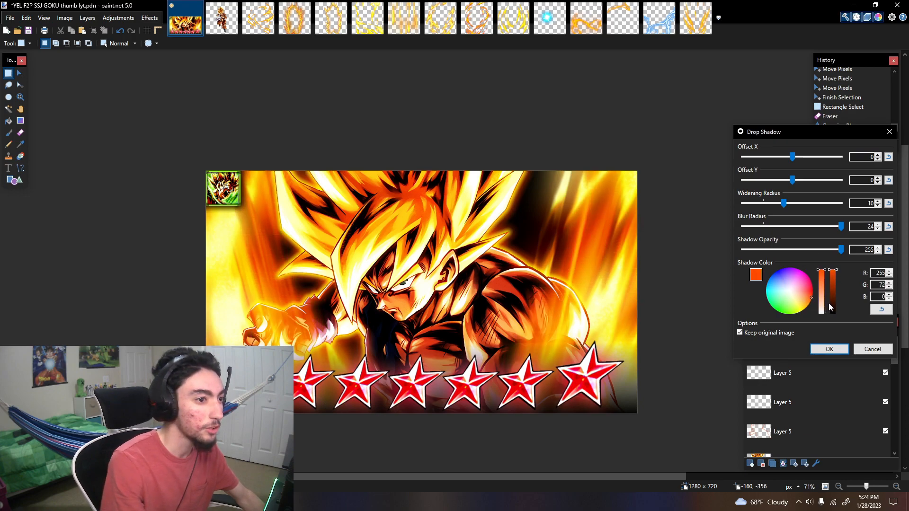
pyautogui.click(872, 349)
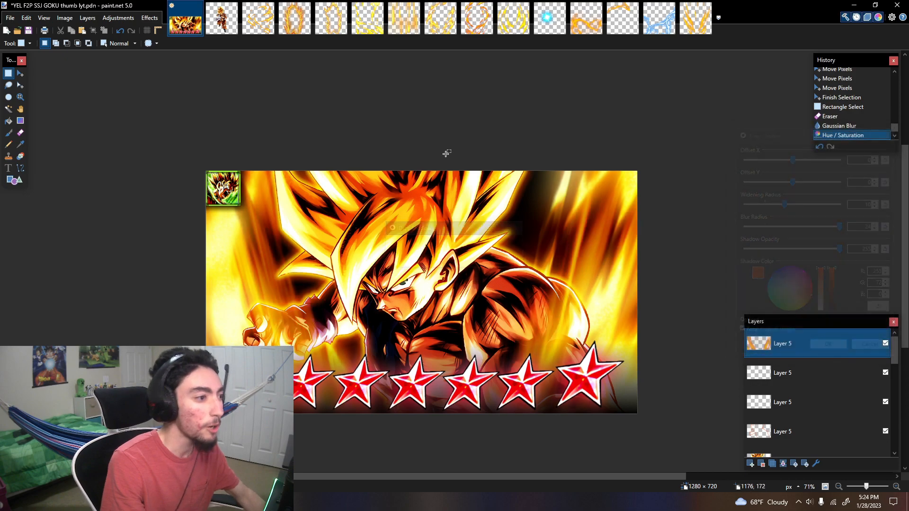
# Step: Undo the last hue and saturation change, and reapply Hue / Saturation with the hue reset and saturation 115
pyautogui.hotkey('ctrl', 'z')
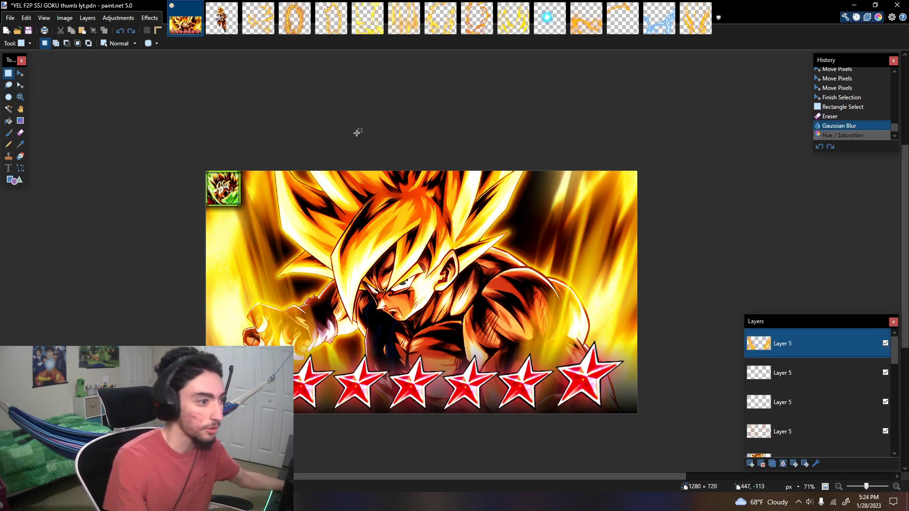
pyautogui.hotkey('ctrl', 'shift', 'u')
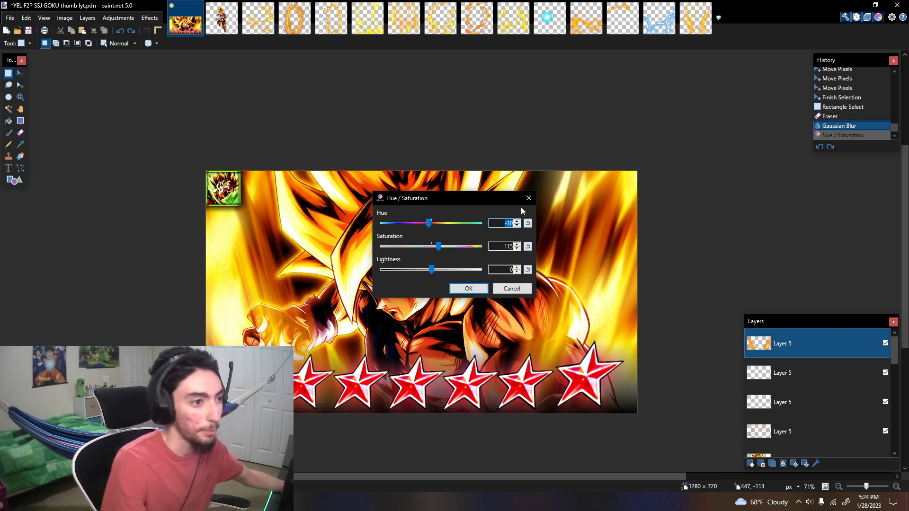
pyautogui.click(527, 225)
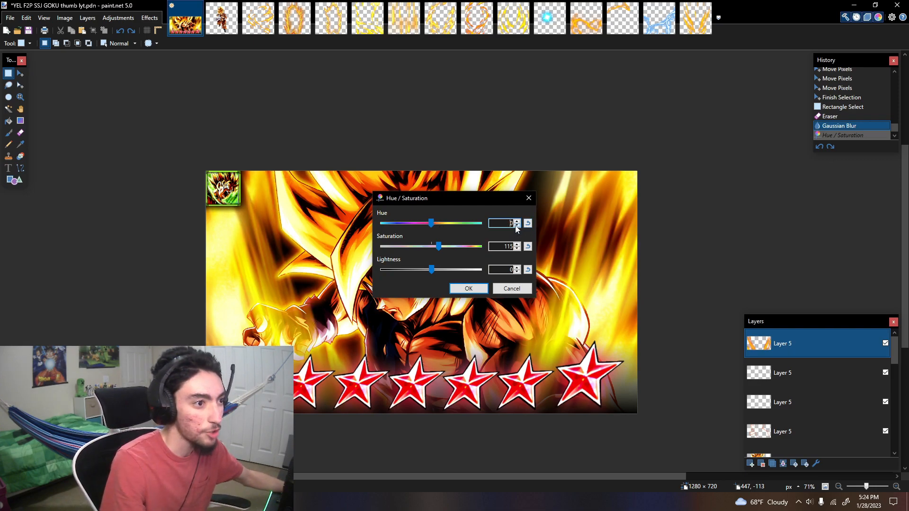
pyautogui.click(469, 289)
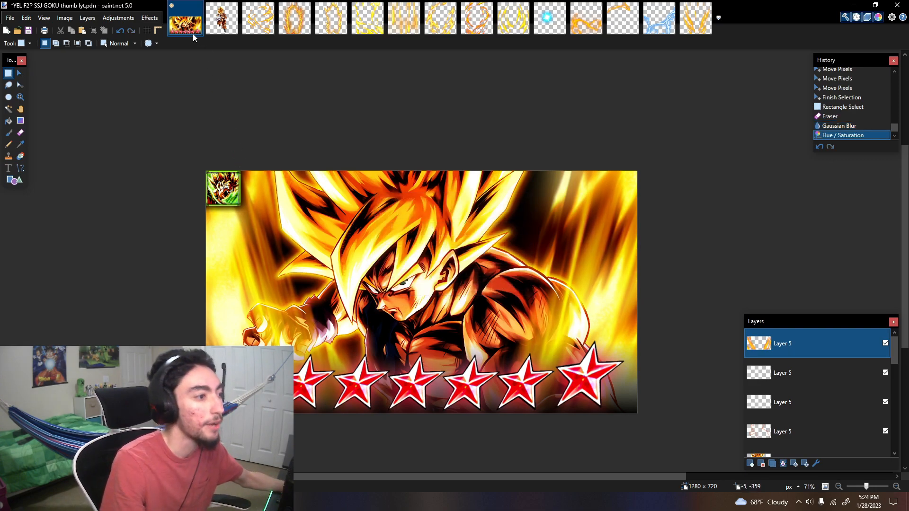
# Step: Add an orange drop shadow to the foreground aura layer with widening radius 10, blur radius 24 and opacity 255
pyautogui.click(149, 18)
pyautogui.click(270, 150)
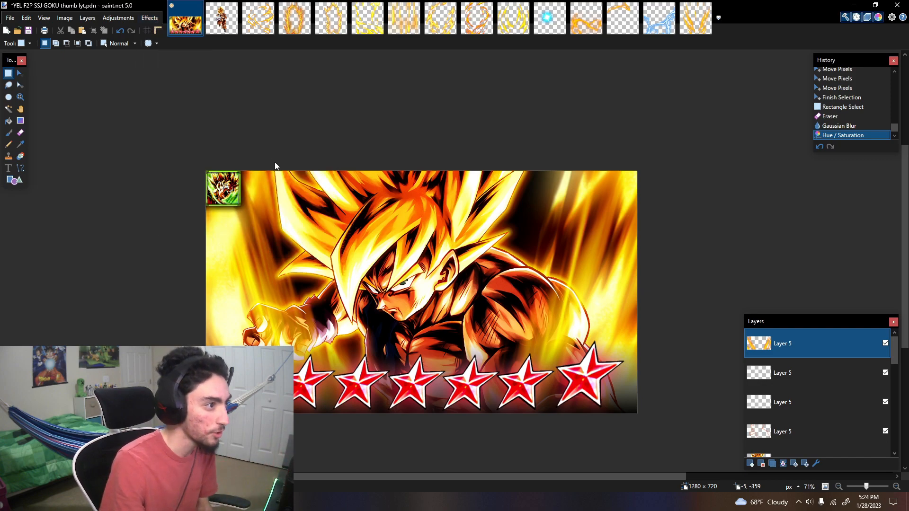
pyautogui.moveTo(436, 135); pyautogui.dragTo(707, 131)
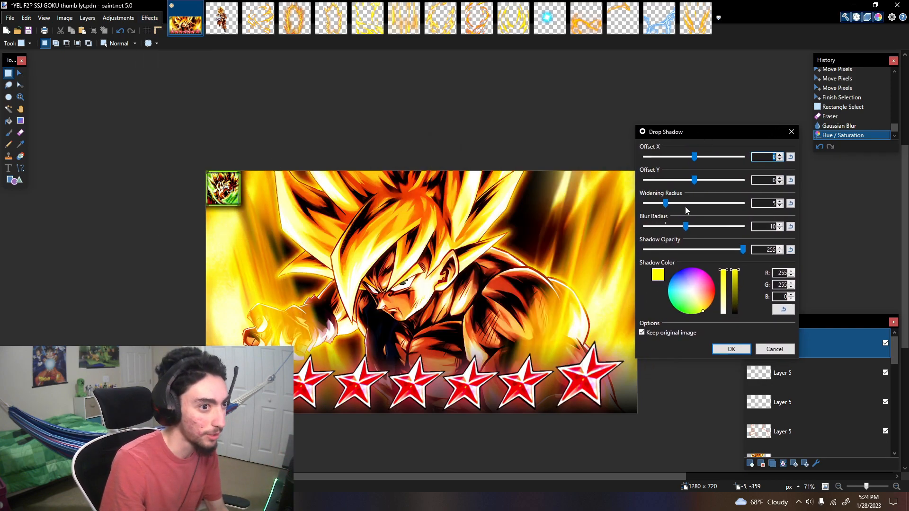
pyautogui.moveTo(673, 204); pyautogui.dragTo(743, 228)
pyautogui.moveTo(704, 311); pyautogui.dragTo(719, 307)
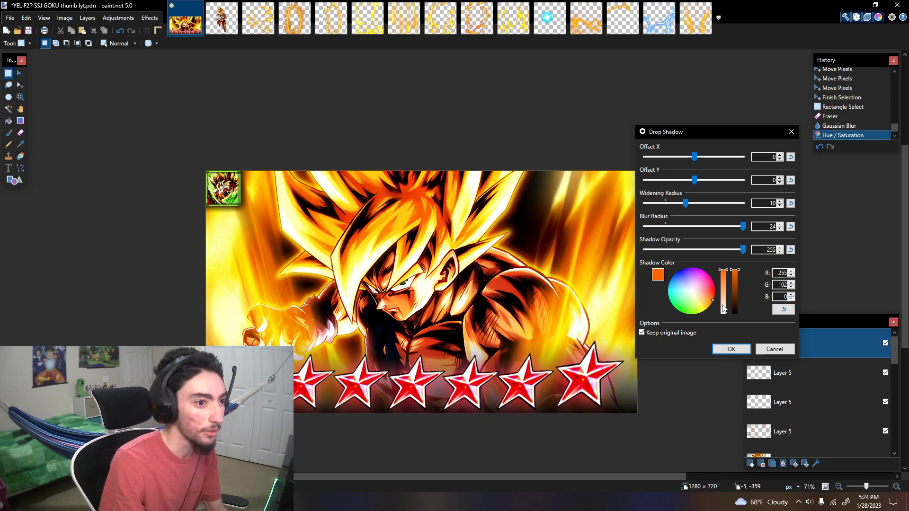
pyautogui.click(736, 349)
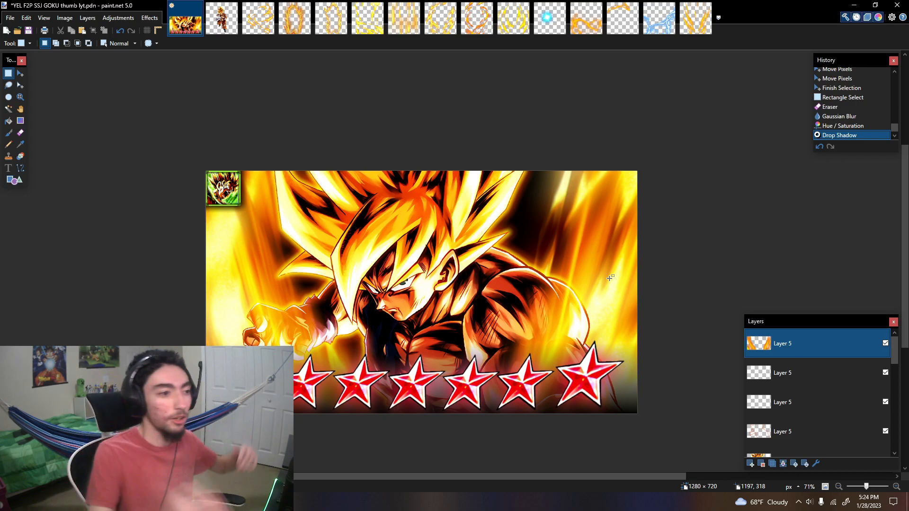
# Step: Check Goku's eyes up close, copy the blue glow orb effect image and return to the Goku thumbnail
pyautogui.click(825, 487)
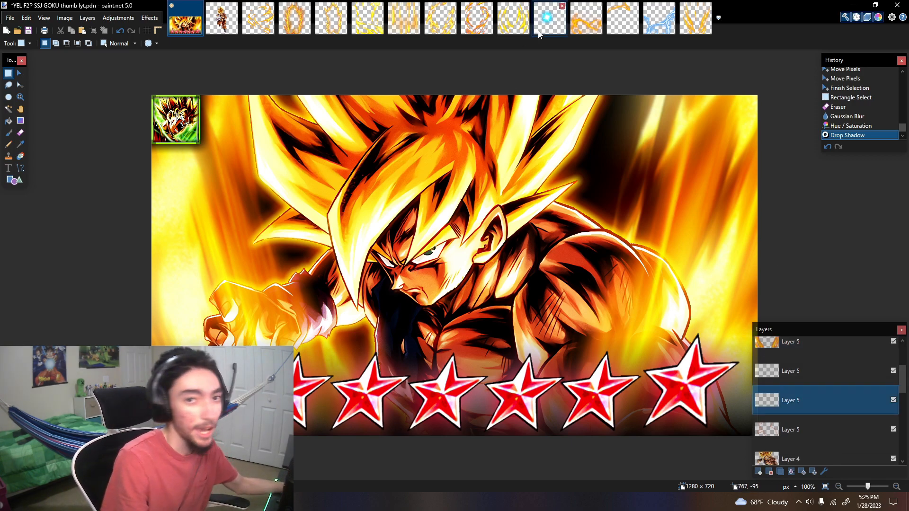
pyautogui.scroll(5, 428, 262)
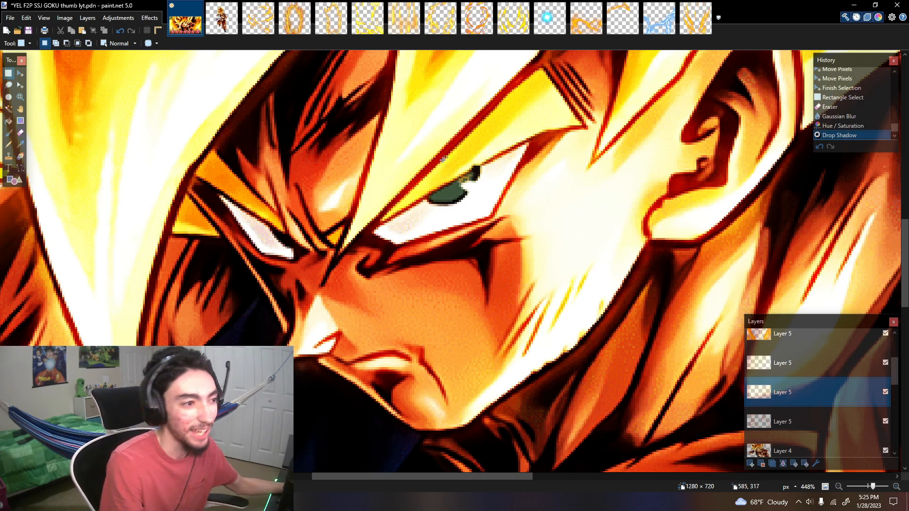
pyautogui.scroll(-5, 395, 244)
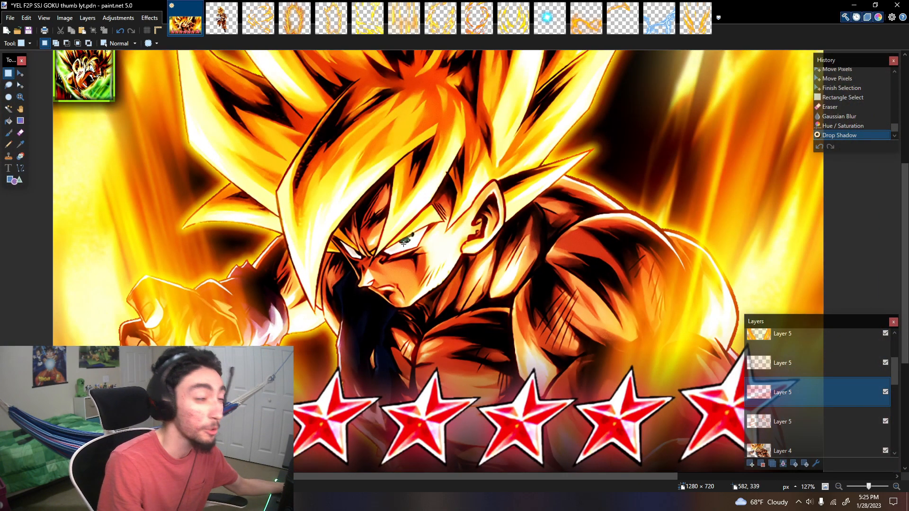
pyautogui.click(548, 19)
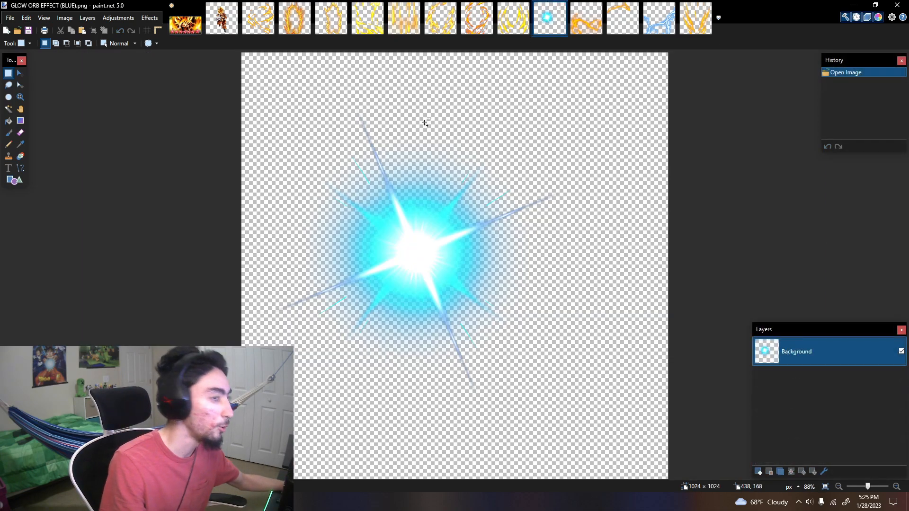
pyautogui.click(186, 23)
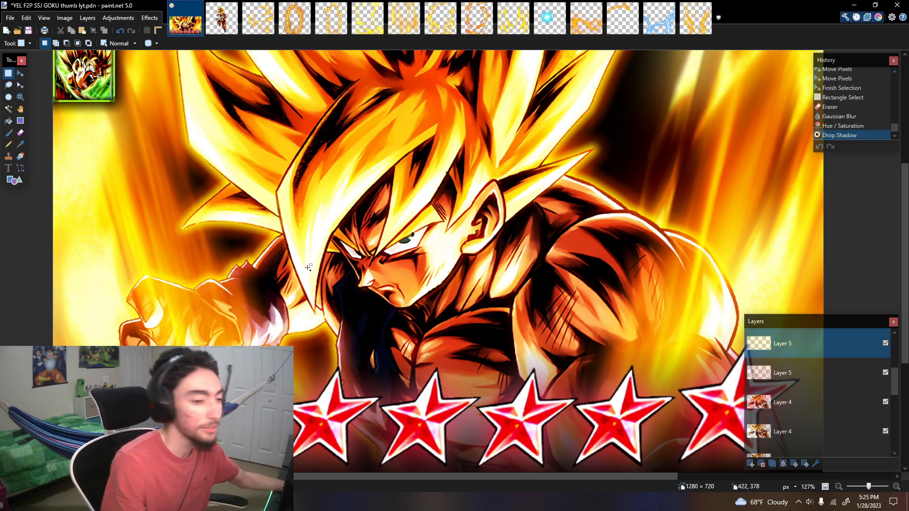
pyautogui.scroll(-2, 309, 268)
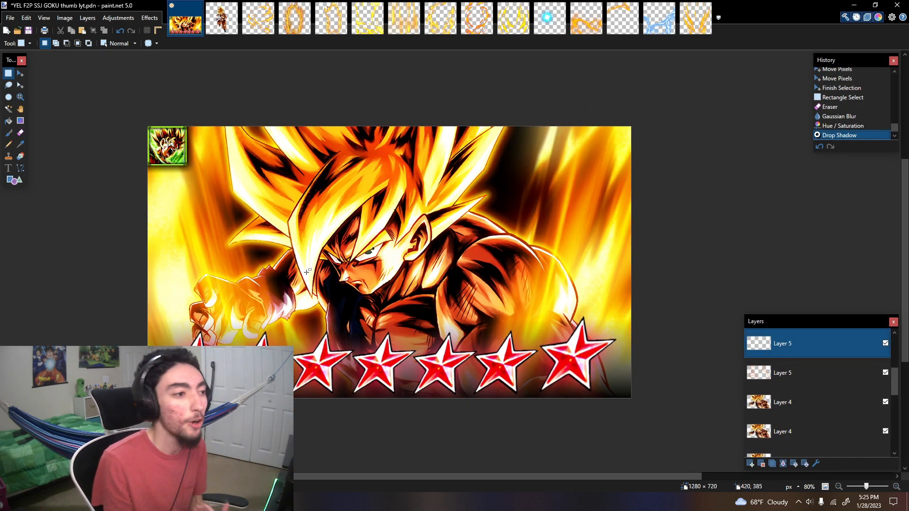
# Step: Paste the blue glow orb into the thumbnail, keeping the canvas size, and shrink and move it toward Goku's face
pyautogui.hotkey('ctrl', 'v')
pyautogui.click(448, 337)
pyautogui.moveTo(579, 70); pyautogui.dragTo(301, 446)
pyautogui.moveTo(228, 465); pyautogui.dragTo(412, 339)
# Step: Resize, rotate and position the blue orb glows over both of Goku's irises and merge them into one layer
pyautogui.scroll(10, 372, 250)
pyautogui.moveTo(433, 253); pyautogui.dragTo(608, 204)
pyautogui.moveTo(431, 162); pyautogui.dragTo(432, 237)
pyautogui.moveTo(443, 228); pyautogui.dragTo(401, 234)
pyautogui.moveTo(456, 254); pyautogui.dragTo(414, 209)
pyautogui.moveTo(557, 135)
pyautogui.mouseDown()
pyautogui.moveTo(570, 158)
pyautogui.moveTo(544, 144)
pyautogui.mouseUp()
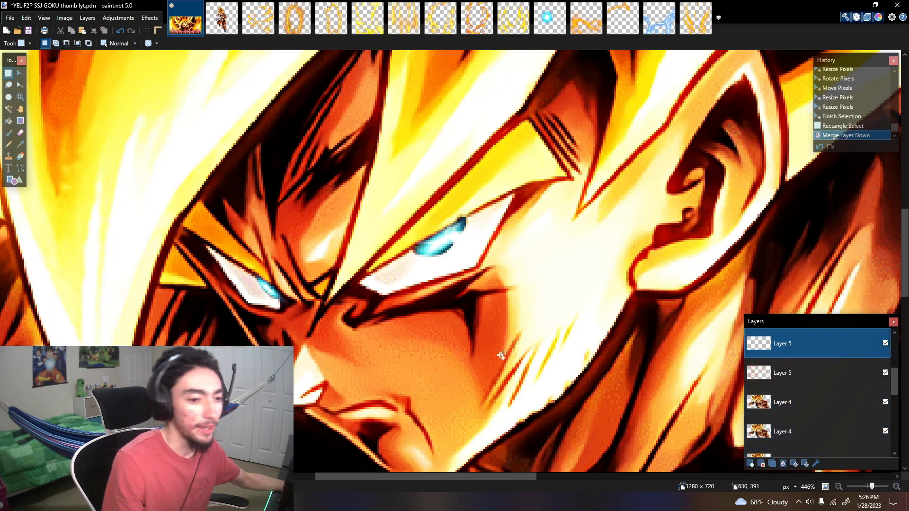
pyautogui.scroll(-2, 532, 368)
pyautogui.scroll(-1, 369, 283)
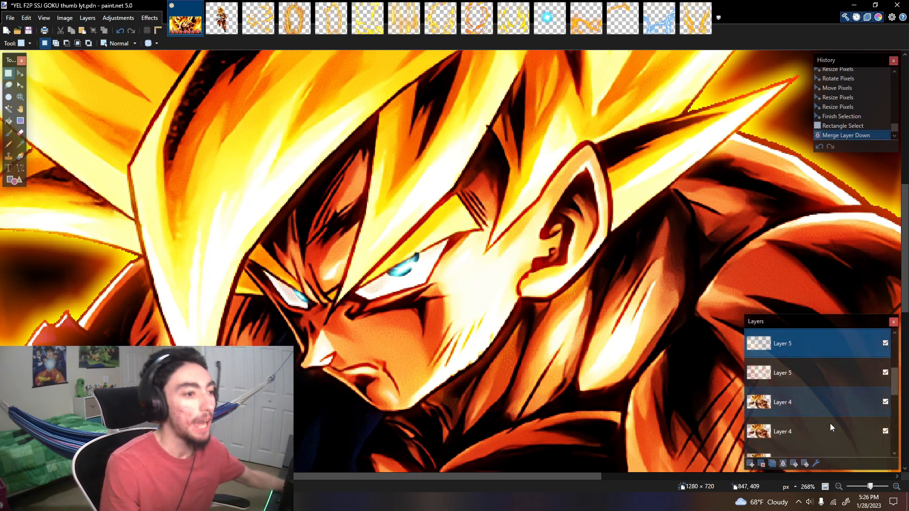
pyautogui.hotkey('ctrl', '0')
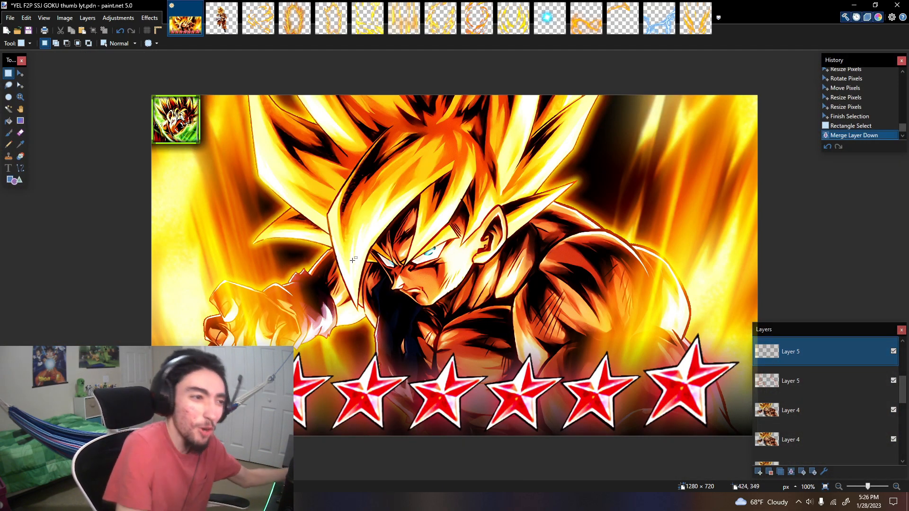
pyautogui.scroll(-3, 353, 260)
pyautogui.hotkey('ctrl', '0')
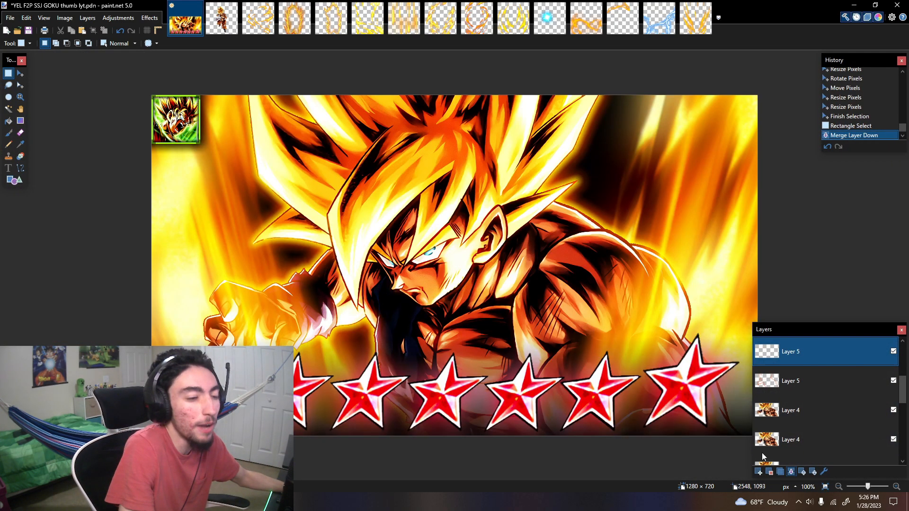
# Step: Apply a Gaussian Blur at quality 4 to the merged eye-glow layer
pyautogui.click(150, 17)
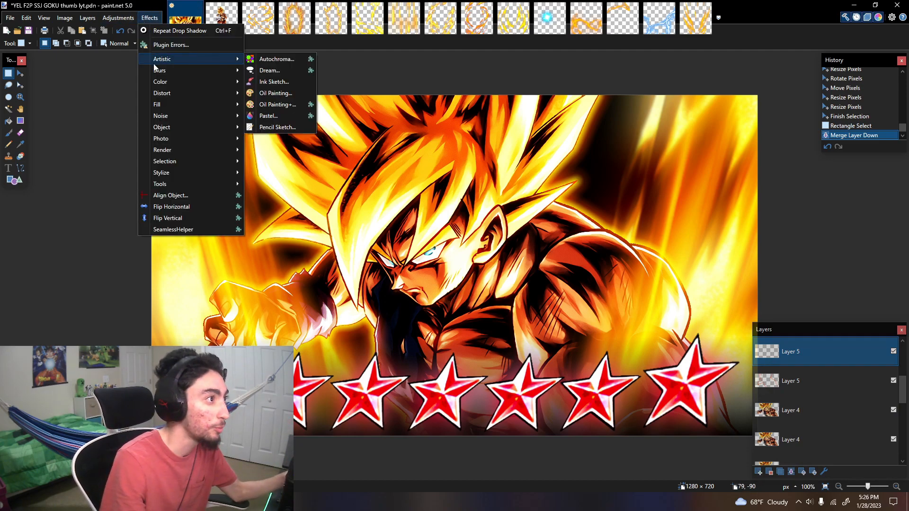
pyautogui.moveTo(199, 70)
pyautogui.click(278, 127)
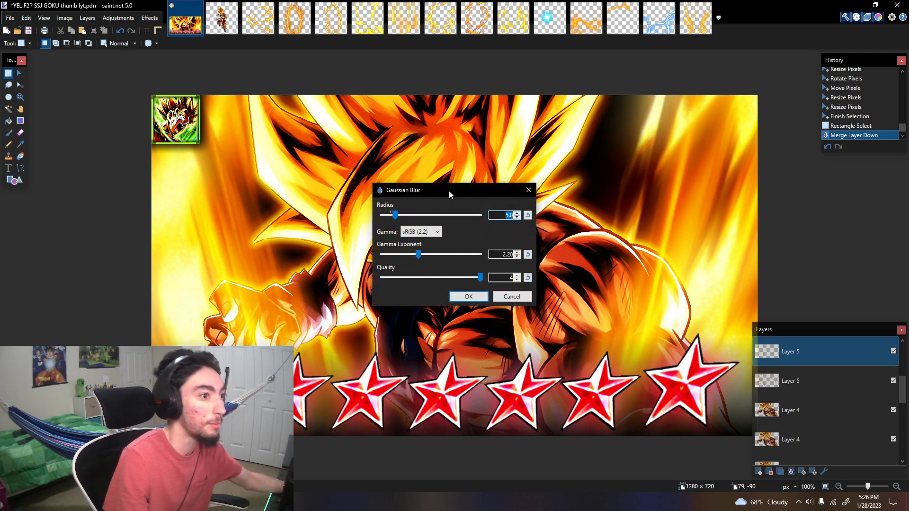
pyautogui.moveTo(449, 192); pyautogui.dragTo(600, 236)
pyautogui.press('Return')
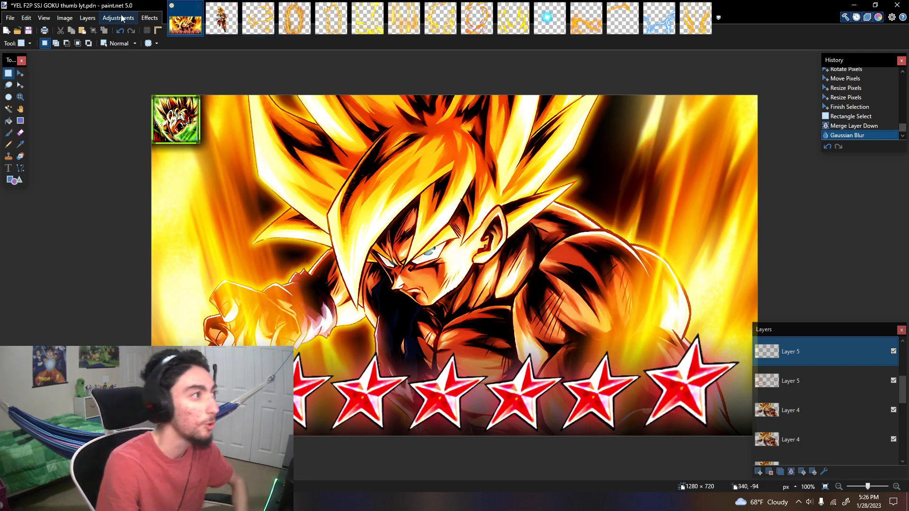
# Step: Apply Color Balance four times to the eye-glow layer with the Cyan–Red value at -100
pyautogui.click(118, 18)
pyautogui.click(137, 89)
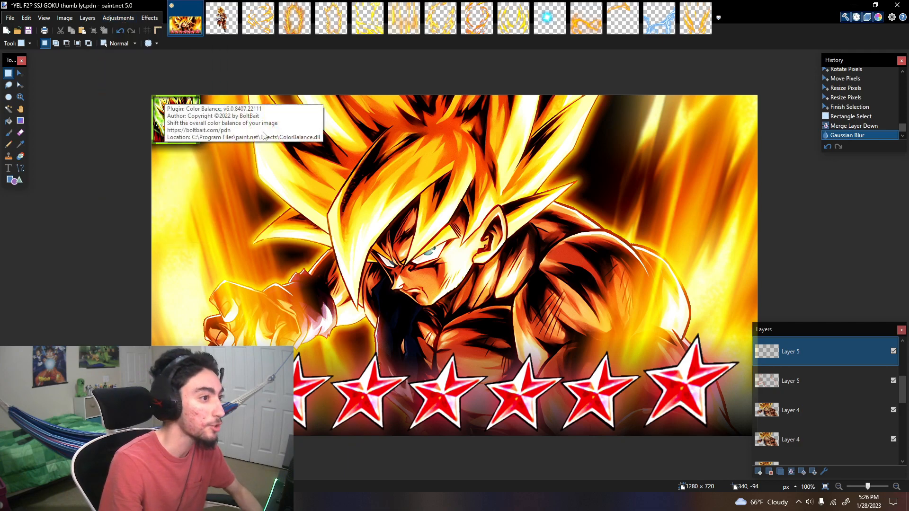
pyautogui.moveTo(441, 177); pyautogui.dragTo(614, 176)
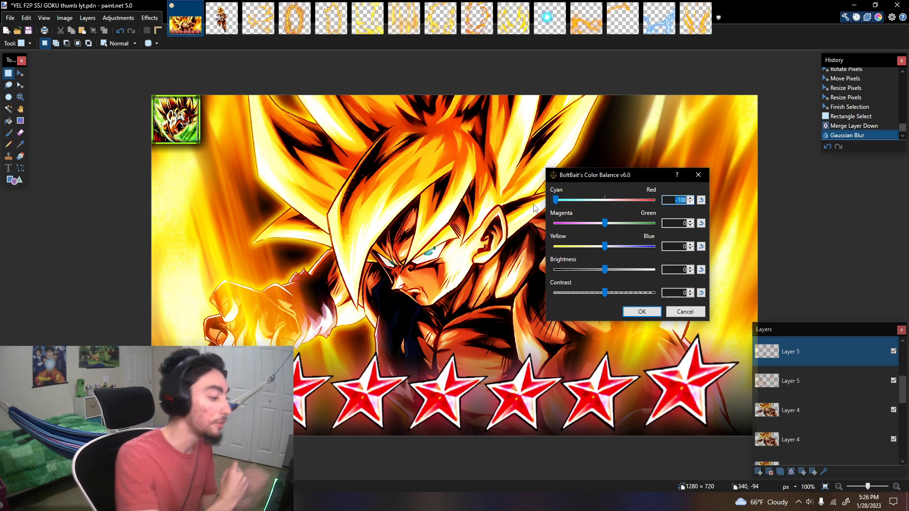
pyautogui.press('Return')
pyautogui.click(118, 18)
pyautogui.click(138, 88)
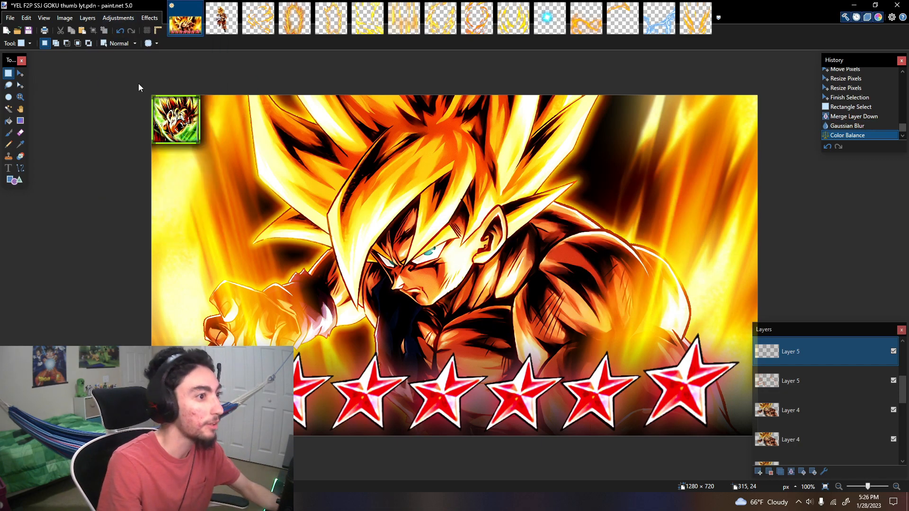
pyautogui.press('Return')
pyautogui.click(119, 18)
pyautogui.click(137, 90)
pyautogui.press('Return')
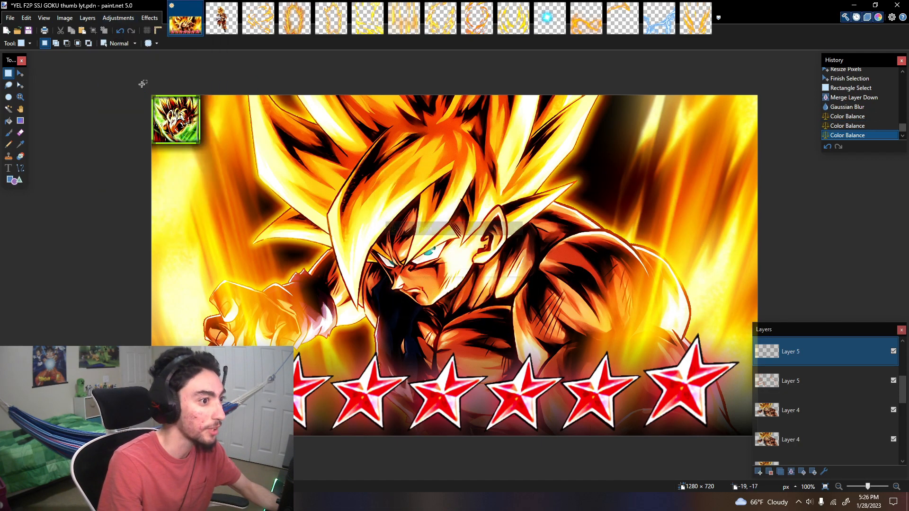
pyautogui.click(118, 18)
pyautogui.click(137, 89)
pyautogui.press('Return')
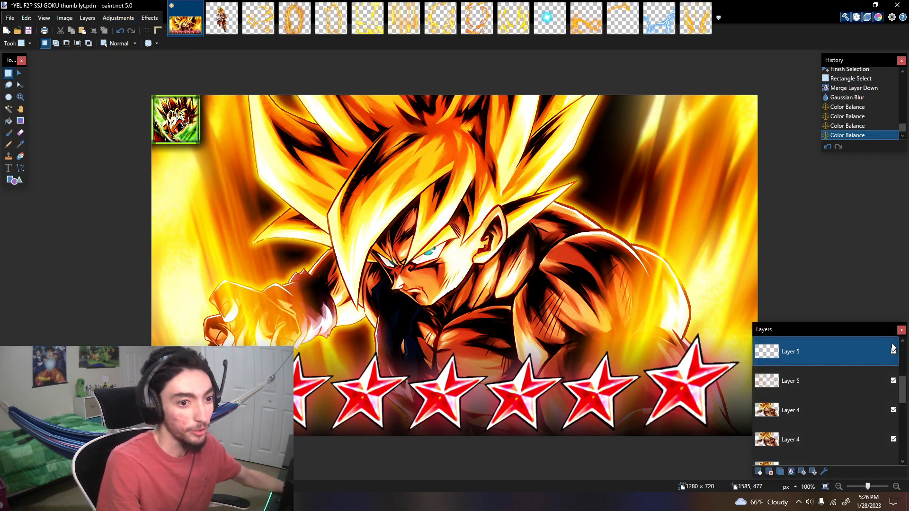
# Step: Hide and show the eye-glow layer again to compare Goku's eyes with and without the blue glow
pyautogui.click(893, 351)
pyautogui.scroll(5, 434, 251)
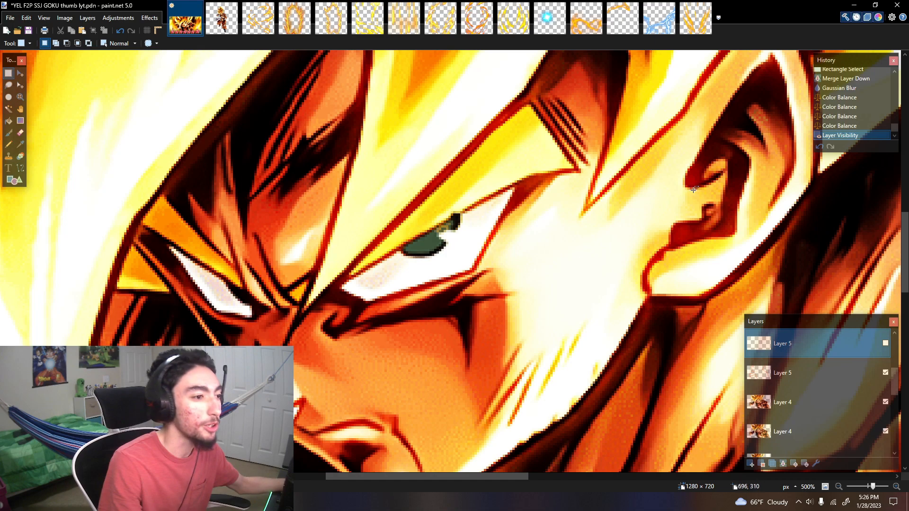
pyautogui.click(826, 487)
pyautogui.click(893, 352)
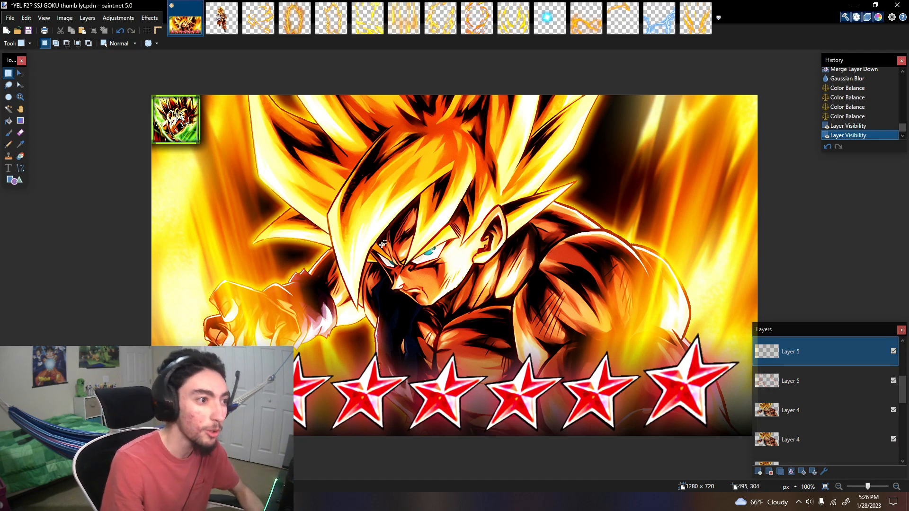
# Step: Adjust the eye-glow layer's Hue / Saturation with hue 30 and saturation 200
pyautogui.click(122, 18)
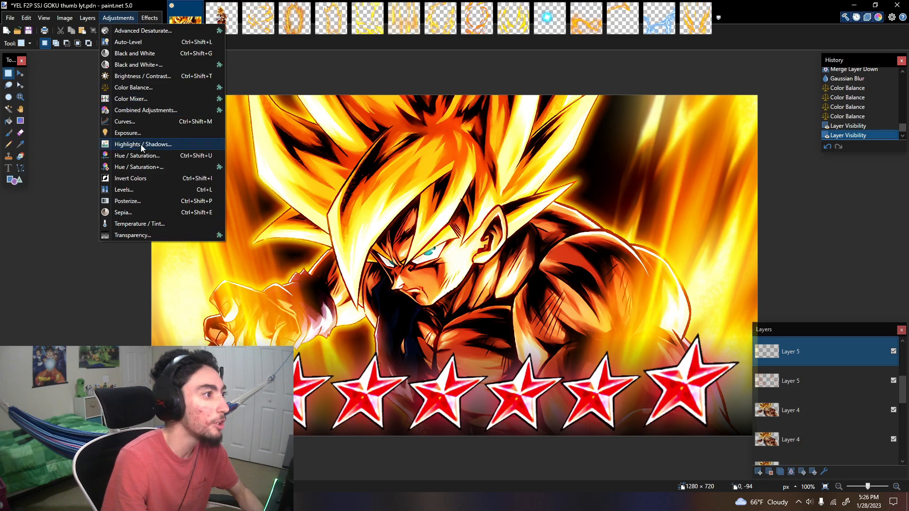
pyautogui.click(145, 156)
pyautogui.moveTo(452, 203); pyautogui.dragTo(591, 210)
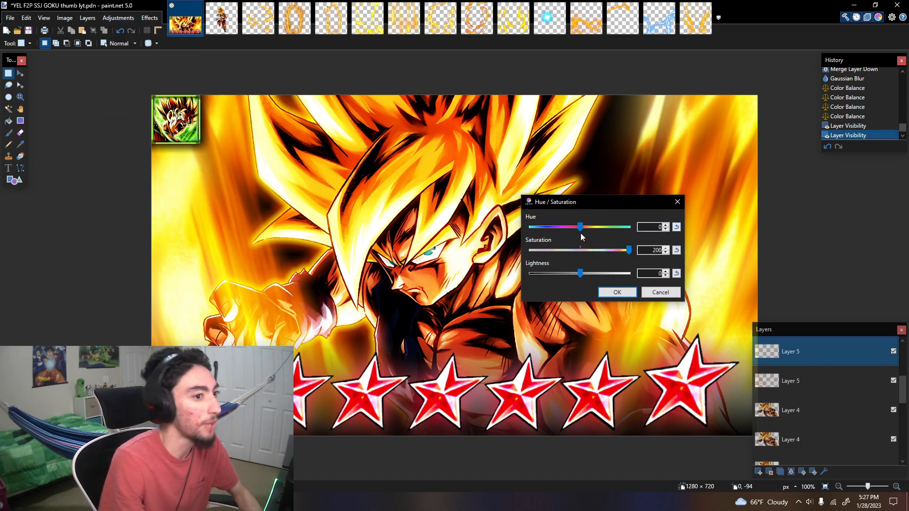
pyautogui.moveTo(589, 227); pyautogui.dragTo(584, 228)
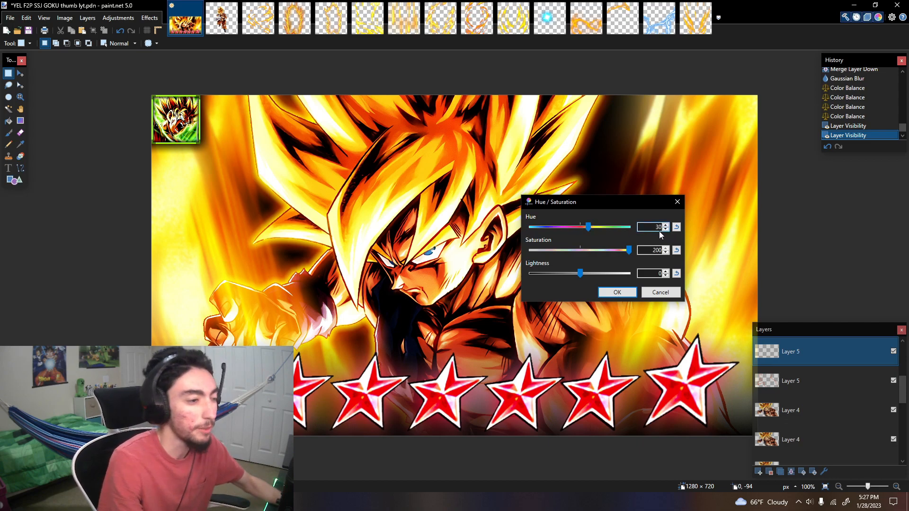
pyautogui.press('Return')
# Step: Apply a Glow effect to the eye-glow layer with radius 6, brightness 10 and contrast 10
pyautogui.click(157, 21)
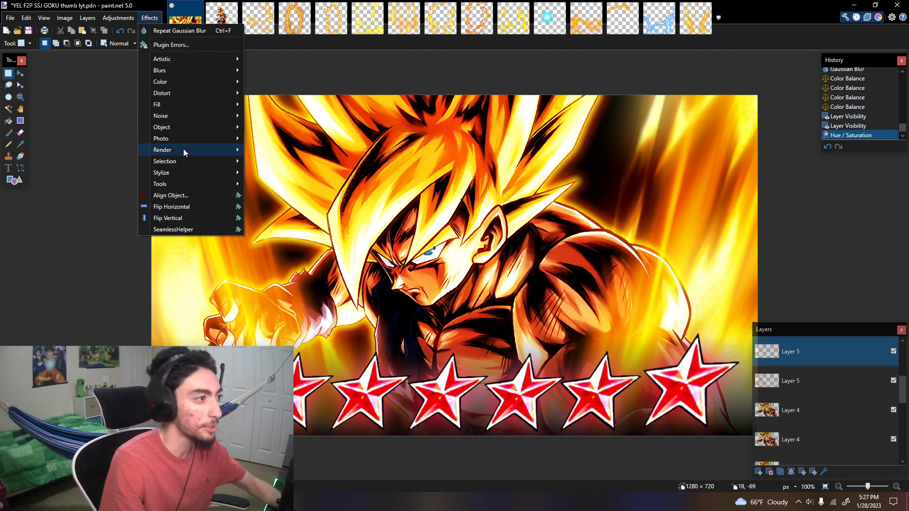
pyautogui.moveTo(175, 142)
pyautogui.click(268, 196)
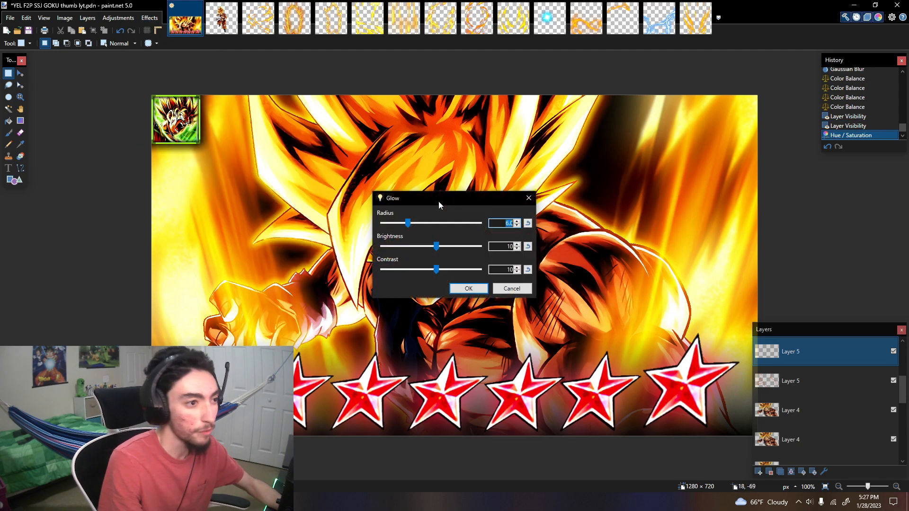
pyautogui.moveTo(438, 201); pyautogui.dragTo(629, 203)
pyautogui.press('Return')
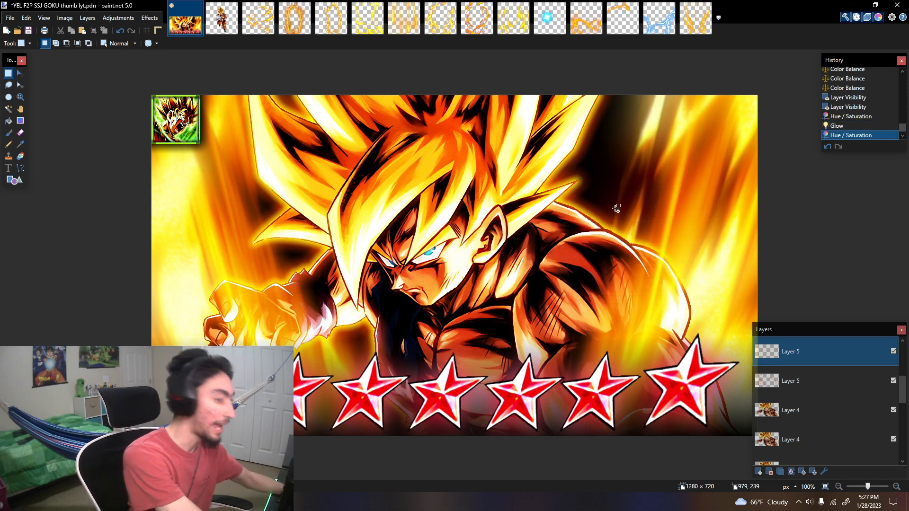
# Step: Shift the eye-glow layer's hue by 21 with saturation 100 in Hue / Saturation, and save the file
pyautogui.hotkey('ctrl', 'shift', 'u')
pyautogui.moveTo(455, 200); pyautogui.dragTo(641, 231)
pyautogui.click(731, 252)
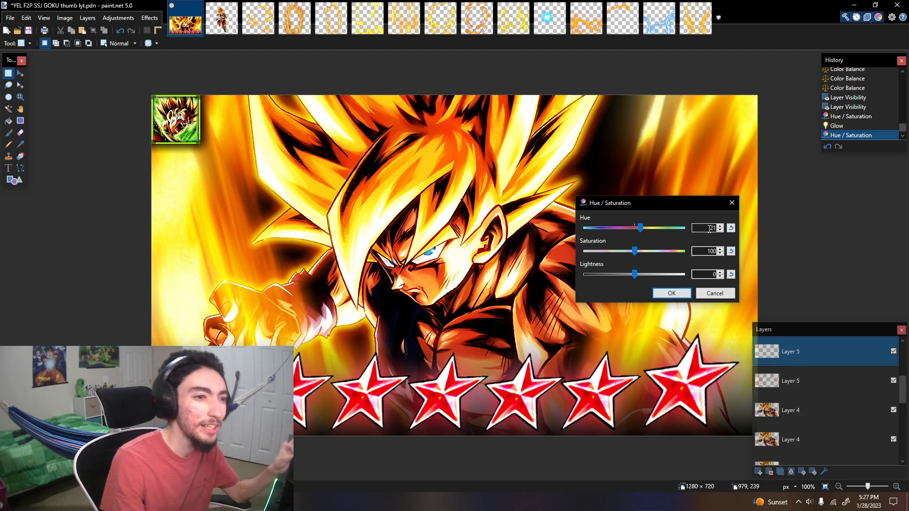
pyautogui.click(672, 293)
pyautogui.hotkey('ctrl', 's')
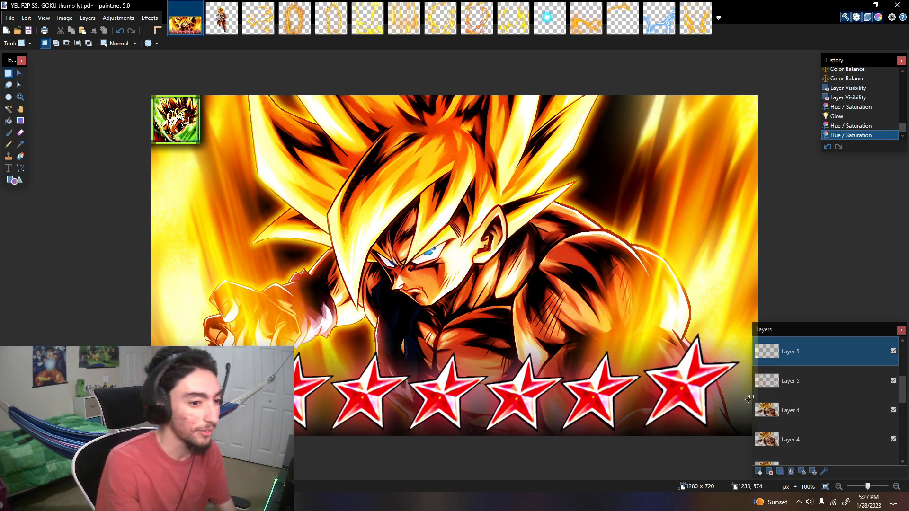
# Step: Examine the whole thumbnail at a very small size and then enlarged around Goku's face
pyautogui.click(839, 486)
pyautogui.click(838, 486)
pyautogui.click(839, 486)
pyautogui.click(839, 487)
pyautogui.click(839, 487)
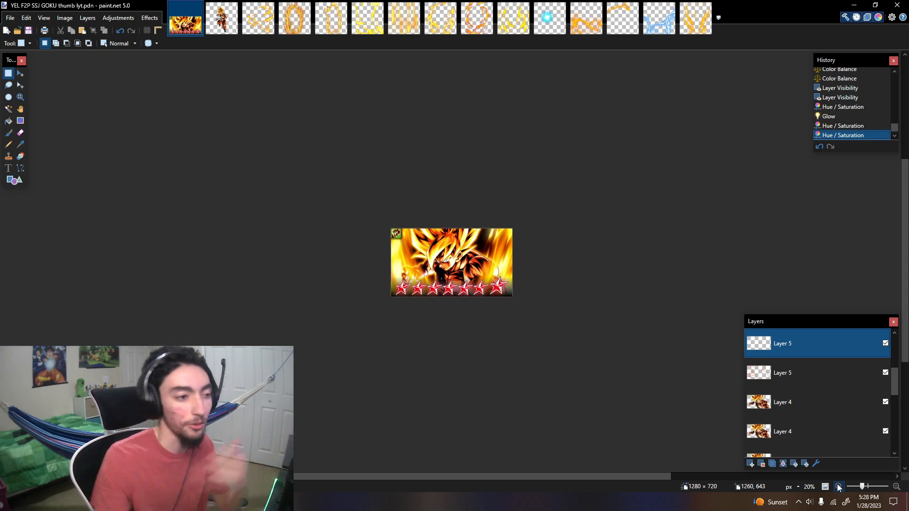
pyautogui.scroll(4, 489, 254)
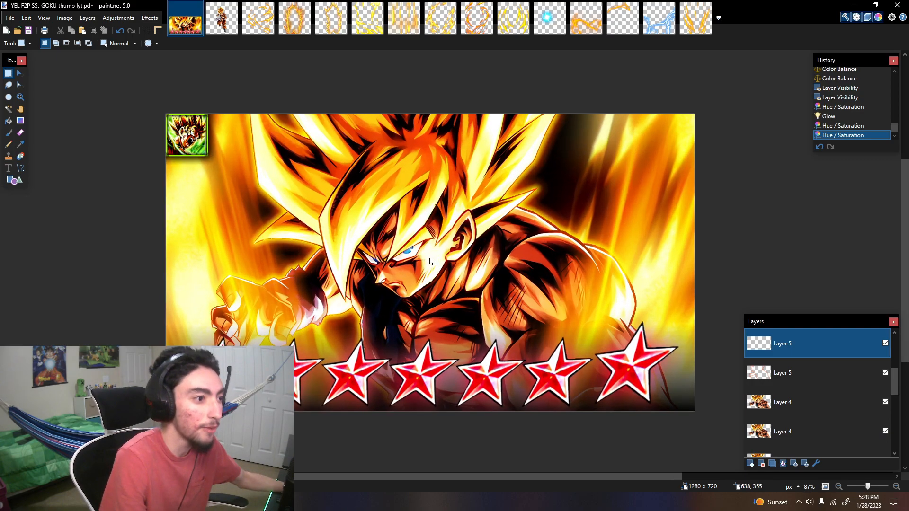
pyautogui.moveTo(436, 264); pyautogui.dragTo(447, 274)
# Step: Select the layer just above the eye glow and copy the white spark particles from the last opened image
pyautogui.scroll(3, 888, 375)
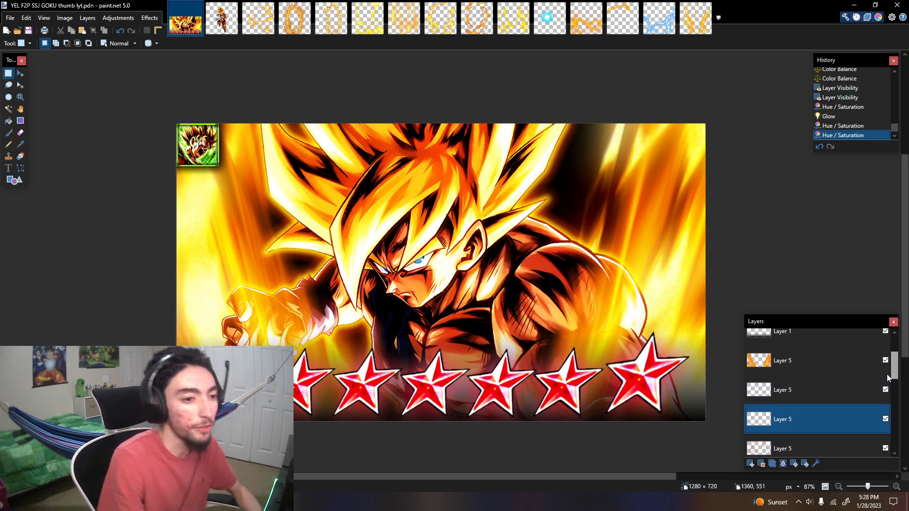
pyautogui.click(819, 398)
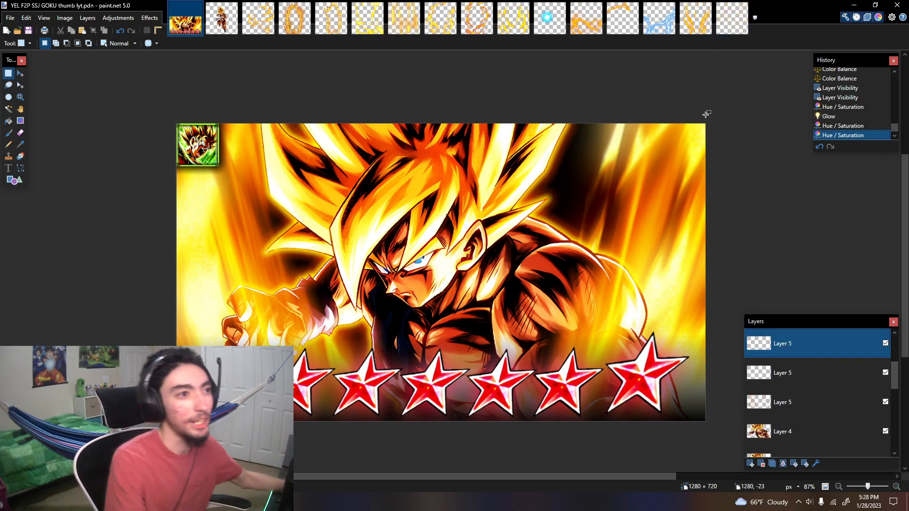
pyautogui.click(659, 22)
pyautogui.click(188, 28)
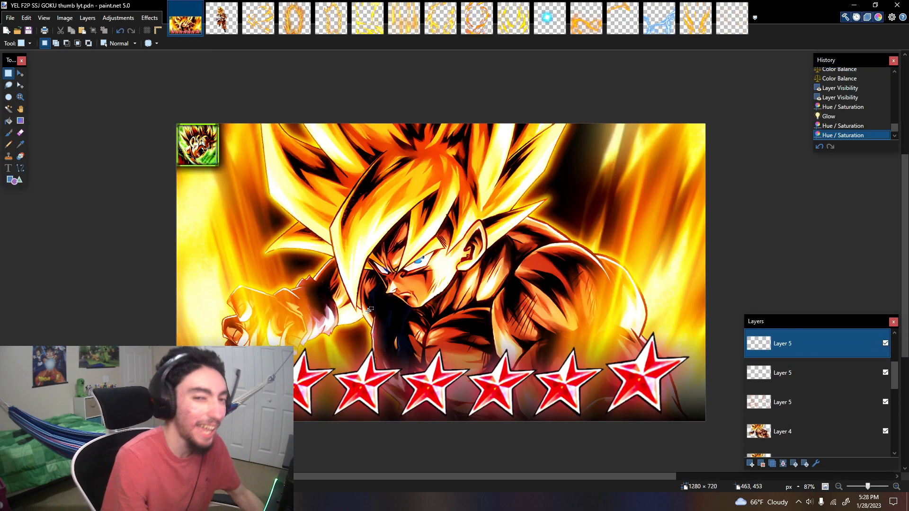
pyautogui.click(729, 31)
pyautogui.click(185, 25)
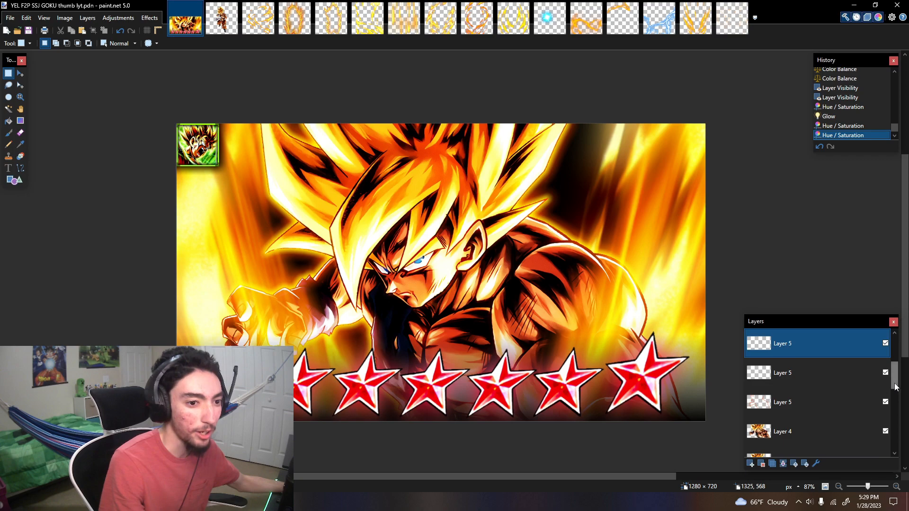
# Step: Paste the spark particles onto the selected layer of the thumbnail and enlarge them to cover the canvas
pyautogui.scroll(1, 896, 390)
pyautogui.hotkey('ctrl', 'v')
pyautogui.click(442, 339)
pyautogui.moveTo(548, 187); pyautogui.dragTo(625, 84)
pyautogui.press('s')
pyautogui.click(504, 218)
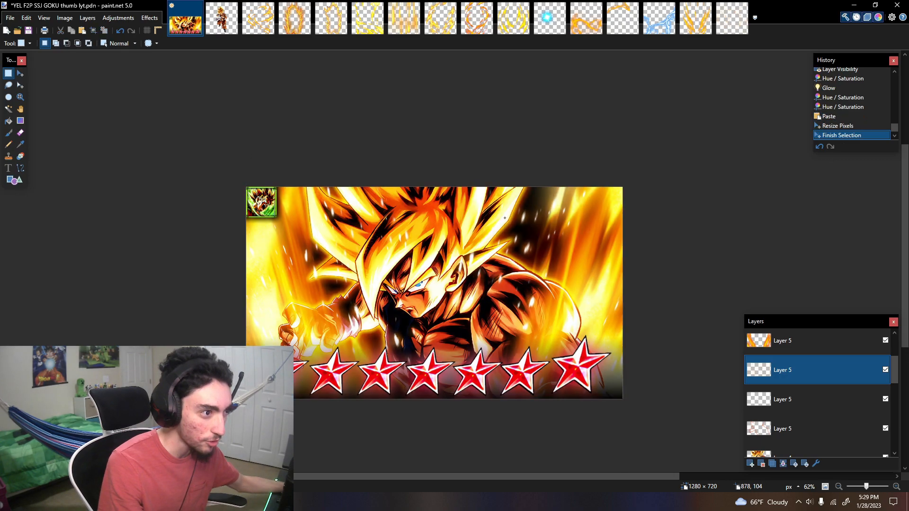
# Step: Apply a Gaussian Blur to the spark particle layer with radius 2 and quality 4
pyautogui.click(826, 487)
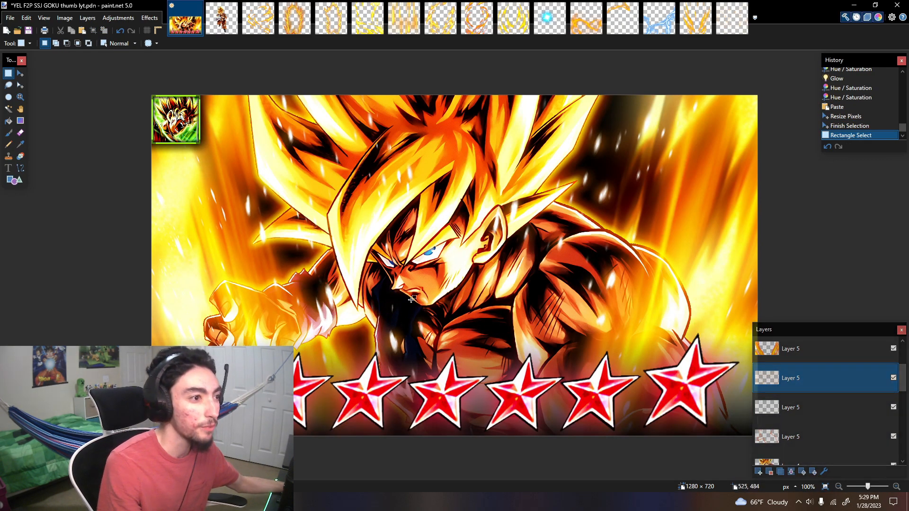
pyautogui.click(149, 17)
pyautogui.moveTo(189, 71)
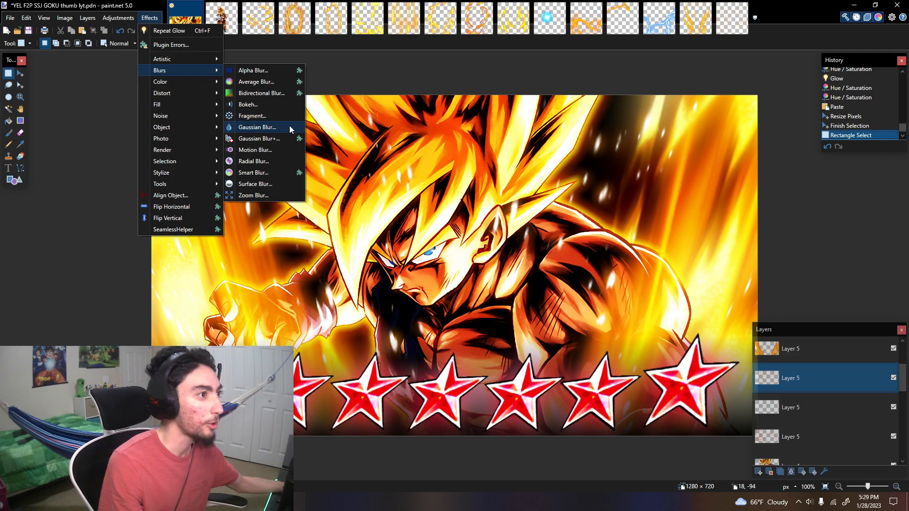
pyautogui.click(257, 127)
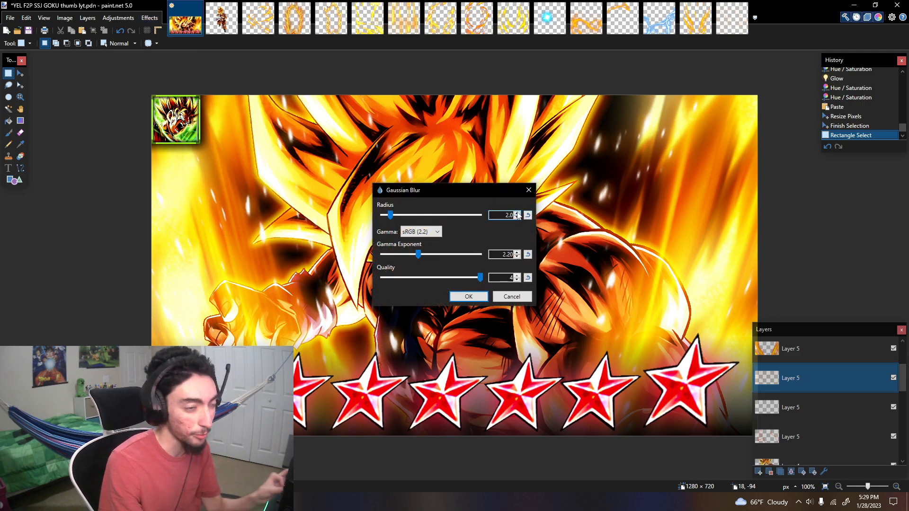
pyautogui.click(474, 294)
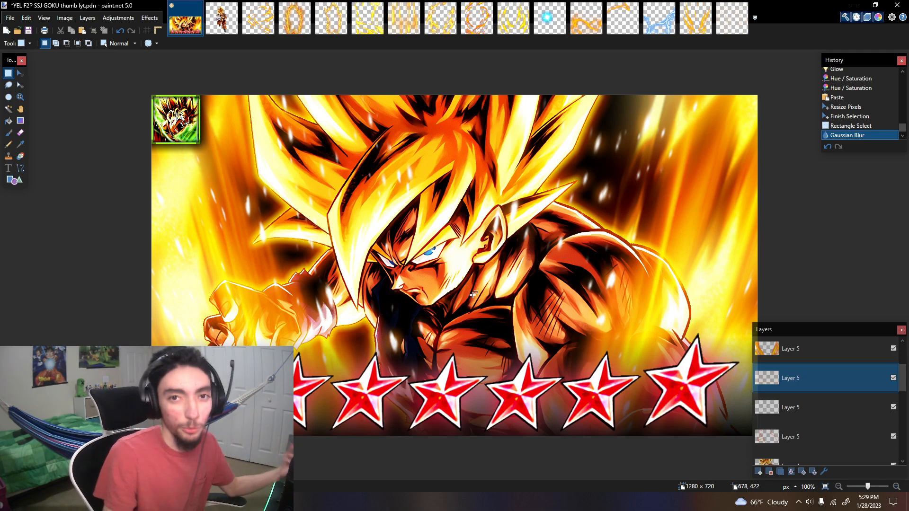
# Step: Apply Color Balance twice to the spark particle layer with Cyan–Red at 100 and Yellow–Blue at -100
pyautogui.click(119, 18)
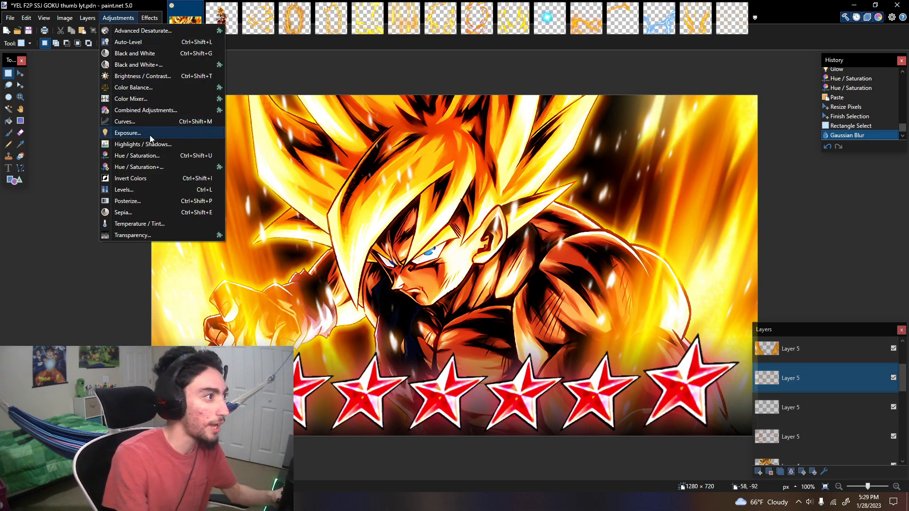
pyautogui.click(131, 92)
pyautogui.moveTo(430, 173); pyautogui.dragTo(650, 262)
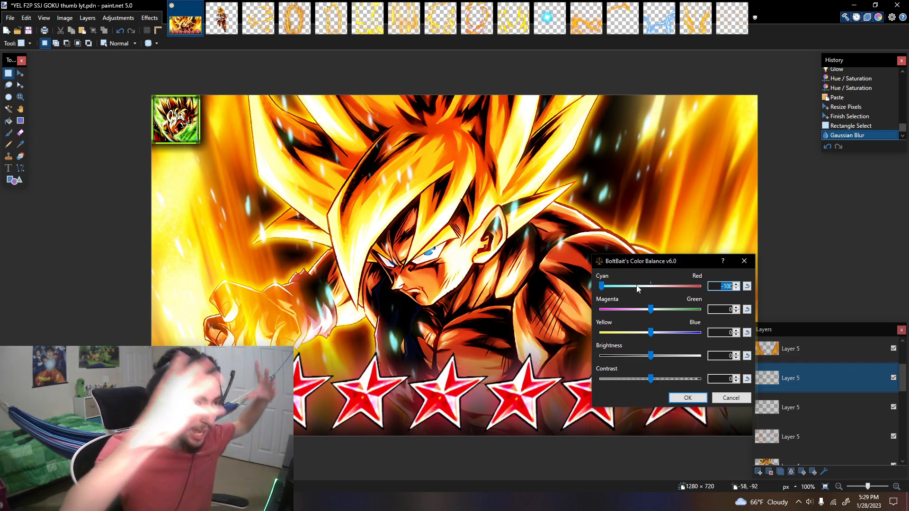
pyautogui.moveTo(635, 290); pyautogui.dragTo(760, 292)
pyautogui.moveTo(662, 335); pyautogui.dragTo(526, 313)
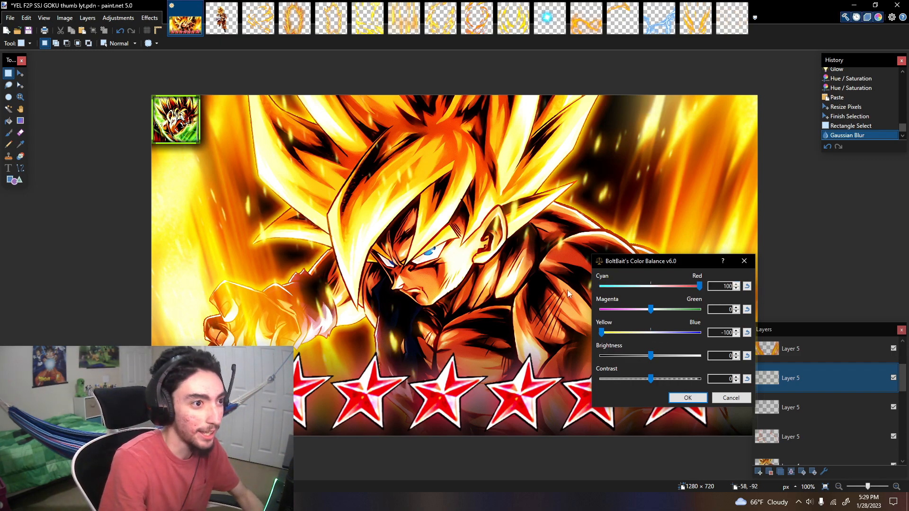
pyautogui.click(686, 398)
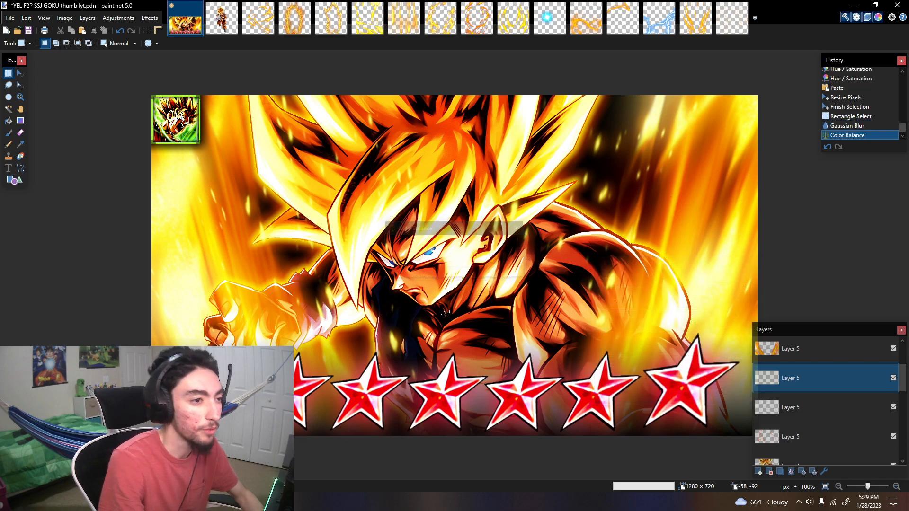
pyautogui.click(118, 18)
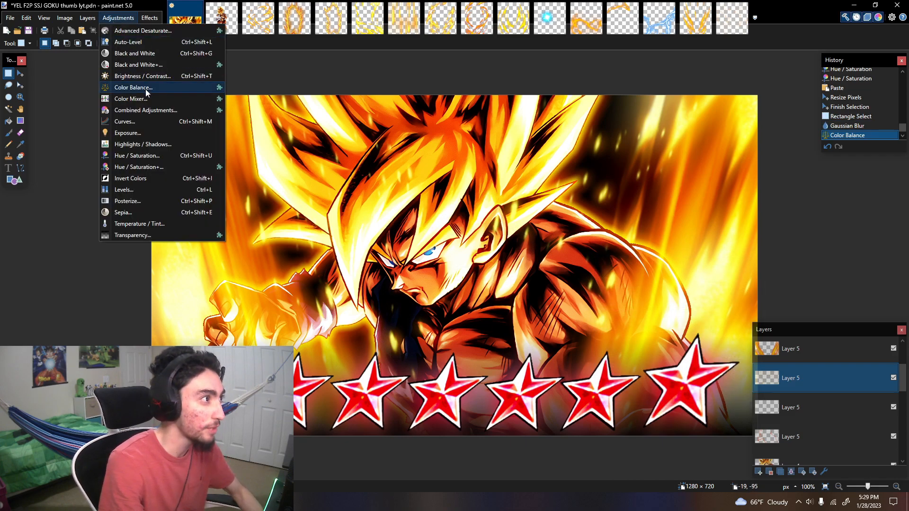
pyautogui.click(137, 89)
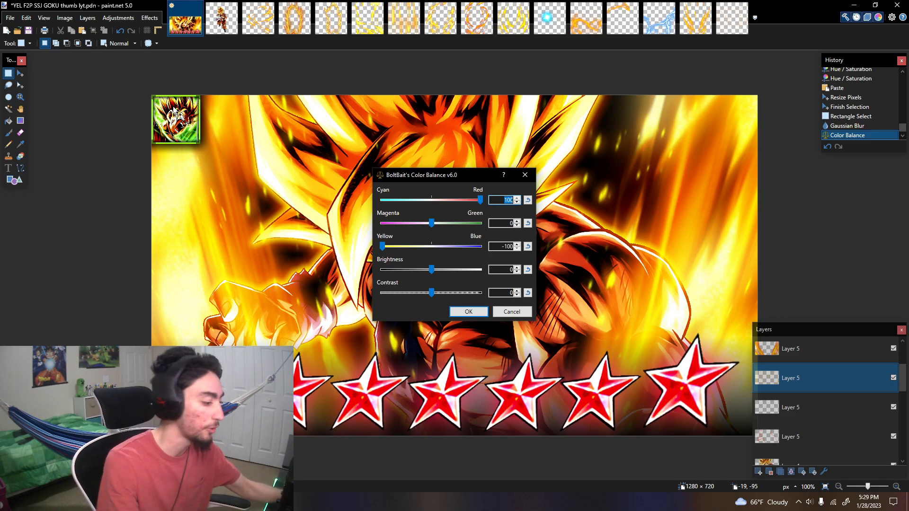
pyautogui.press('Return')
# Step: Add an orange-red drop shadow (RGB 255, 72, 0) to the sparks with zero offset, widening radius 7, blur radius 15 and opacity 255, and save
pyautogui.click(146, 21)
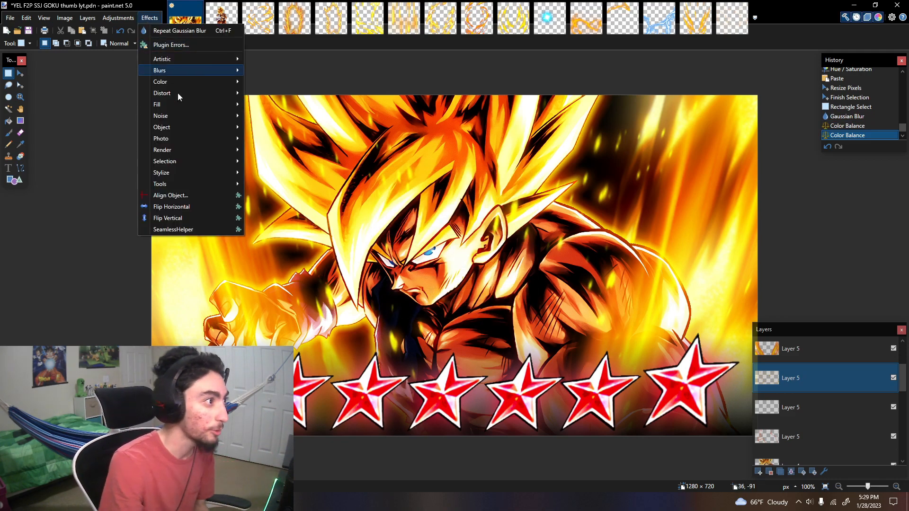
pyautogui.moveTo(172, 125)
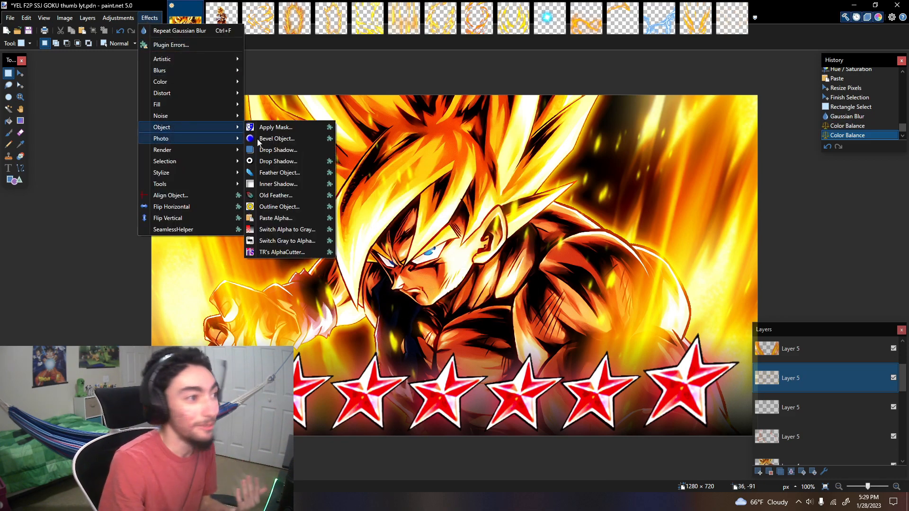
pyautogui.click(278, 161)
pyautogui.moveTo(570, 152); pyautogui.dragTo(775, 152)
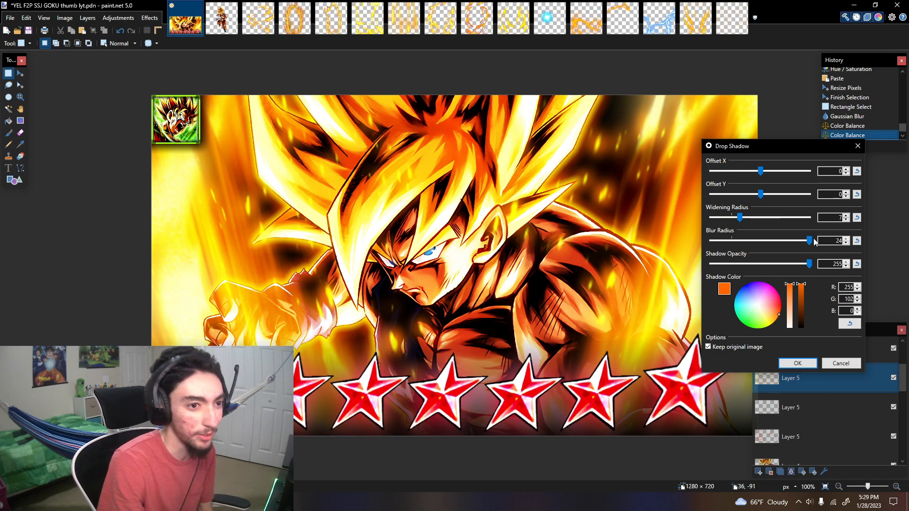
pyautogui.moveTo(795, 240); pyautogui.dragTo(772, 241)
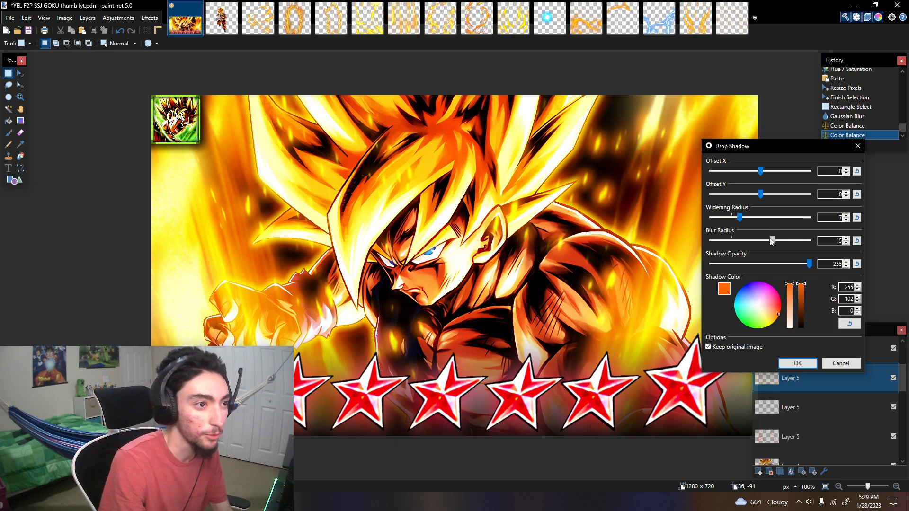
pyautogui.moveTo(782, 312); pyautogui.dragTo(784, 314)
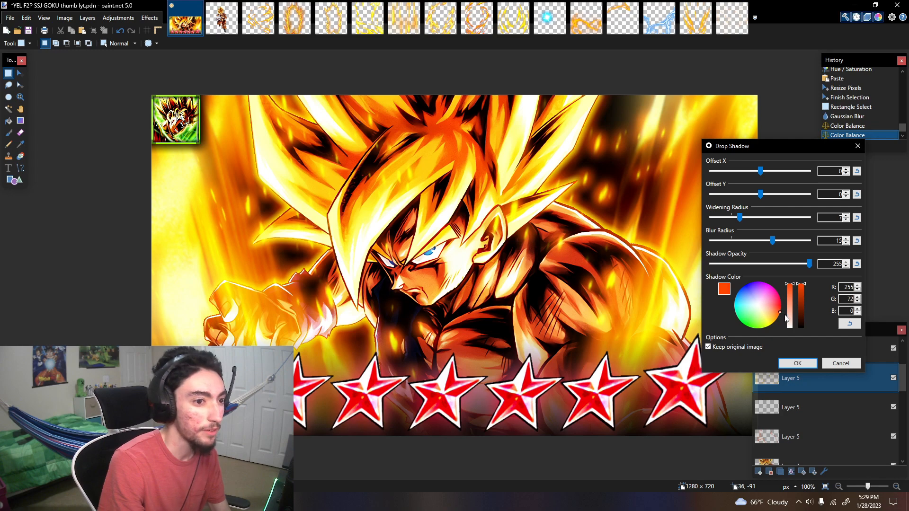
pyautogui.click(800, 365)
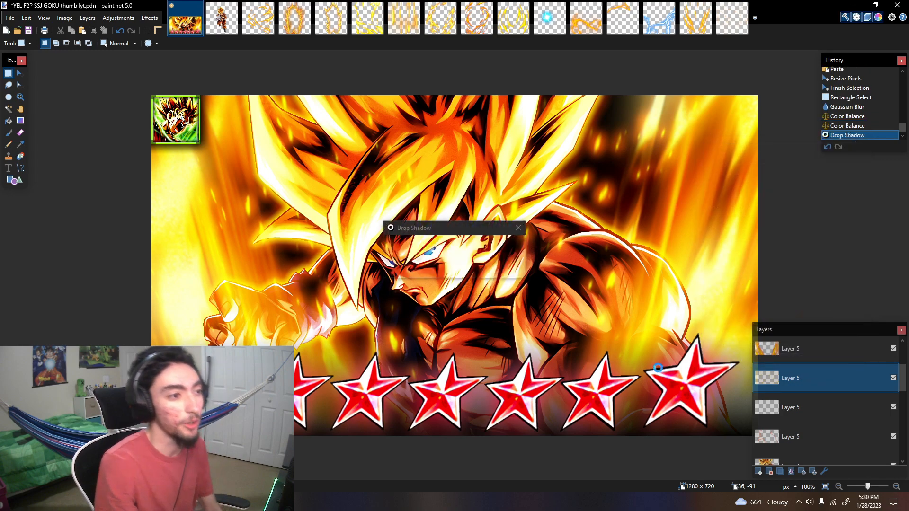
pyautogui.hotkey('ctrl', 's')
# Step: Check how the thumbnail with the glowing sparks reads at a very small size
pyautogui.click(838, 487)
pyautogui.click(839, 487)
pyautogui.click(839, 487)
pyautogui.click(838, 487)
pyautogui.click(839, 487)
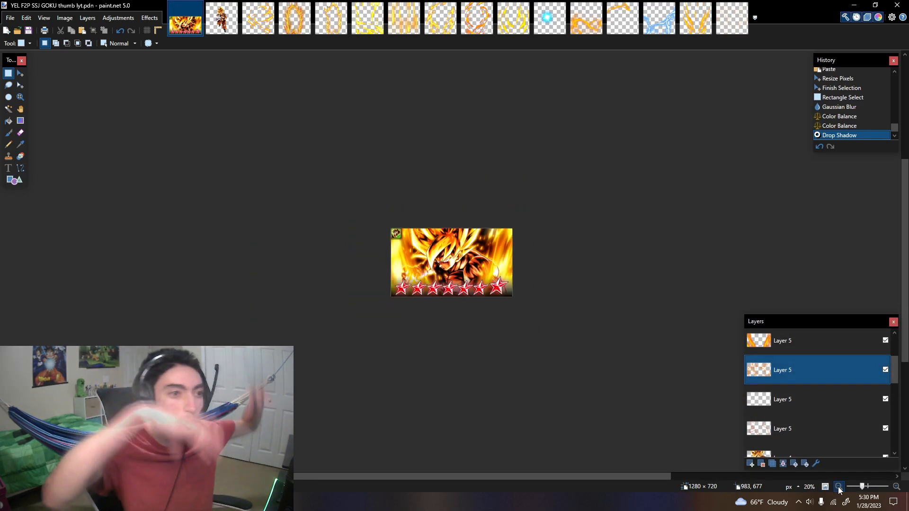
pyautogui.hotkey('ctrl', '0')
# Step: Set the spark particle layer's brightness to -32 and contrast to 51
pyautogui.click(118, 18)
pyautogui.click(151, 76)
pyautogui.moveTo(454, 203); pyautogui.dragTo(692, 282)
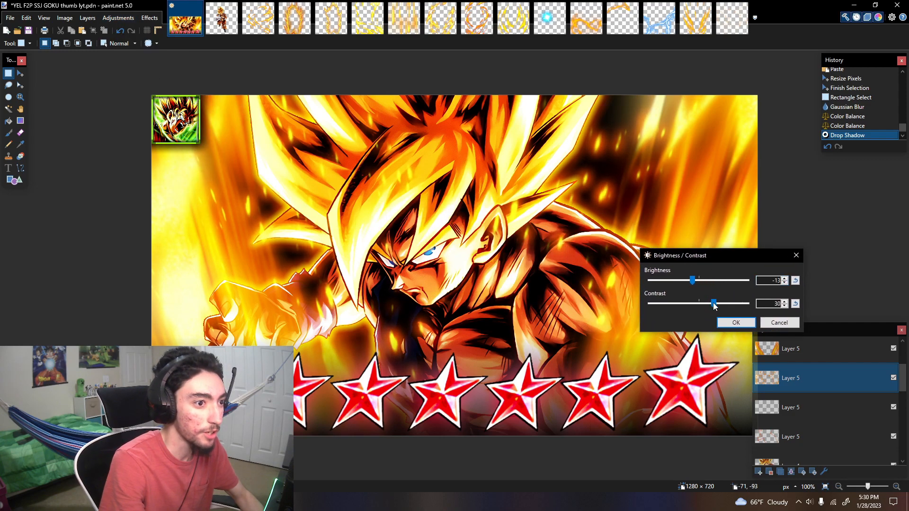
pyautogui.click(683, 281)
pyautogui.moveTo(728, 306)
pyautogui.mouseDown()
pyautogui.moveTo(739, 305)
pyautogui.moveTo(721, 302)
pyautogui.mouseUp()
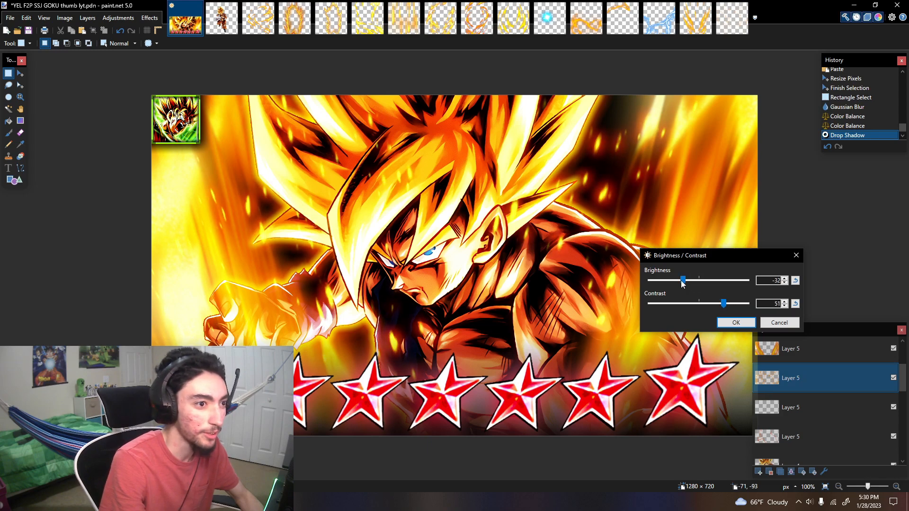
pyautogui.click(748, 322)
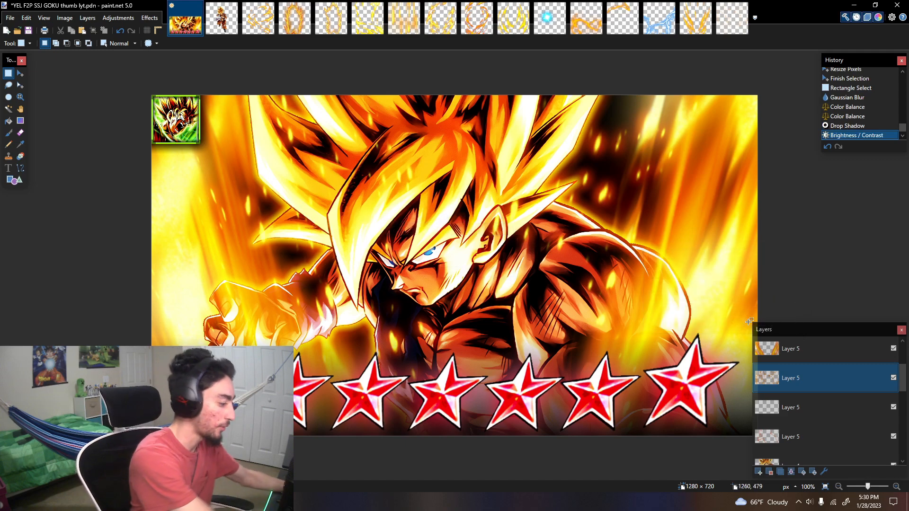
# Step: Compare the sparks with and without the brightness/contrast adjustment, keep the adjustment and save the file
pyautogui.hotkey('ctrl', 'z')
pyautogui.hotkey('ctrl', 'y')
pyautogui.hotkey('ctrl', 'z')
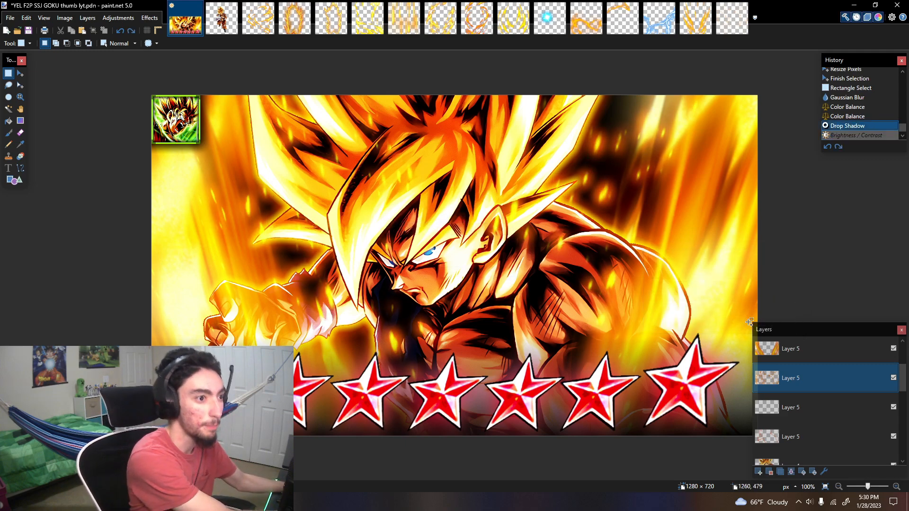
pyautogui.hotkey('ctrl', 'y')
pyautogui.hotkey('ctrl', 's')
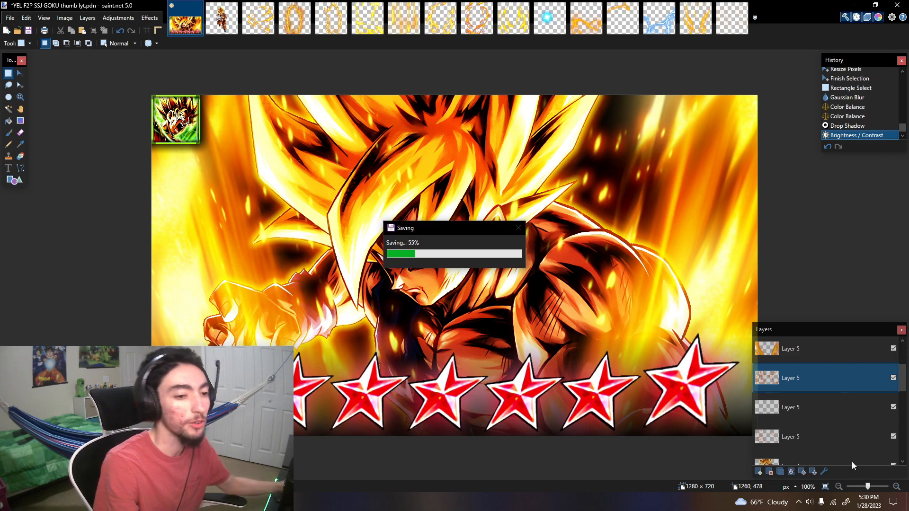
# Step: Compare the thumbnail at a very small size with and without the sparks' brightness/contrast adjustment, keep the adjustment and save
pyautogui.click(839, 487)
pyautogui.click(838, 487)
pyautogui.click(838, 488)
pyautogui.click(838, 487)
pyautogui.click(839, 488)
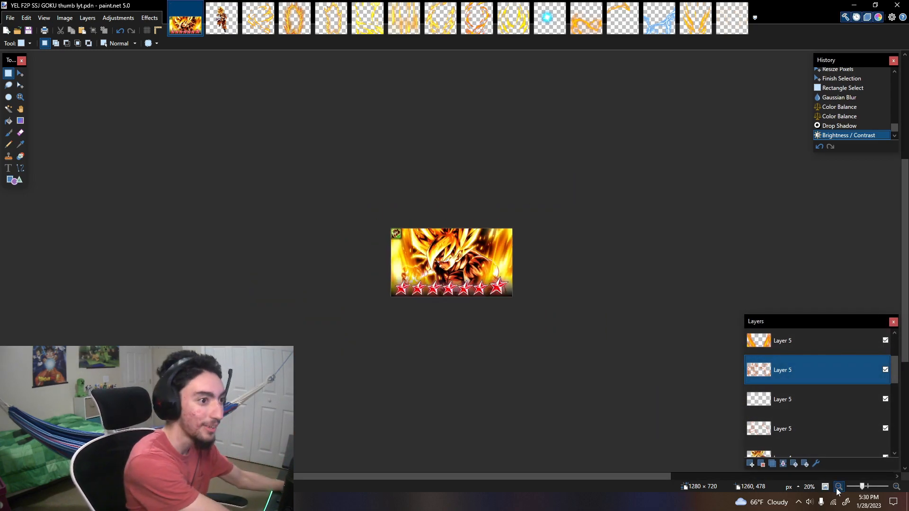
pyautogui.hotkey('ctrl', 'z')
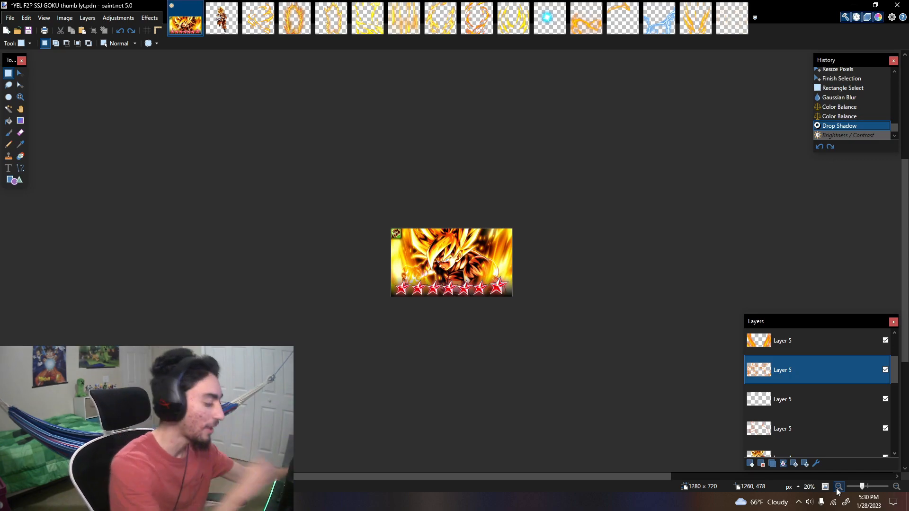
pyautogui.hotkey('ctrl', 'y')
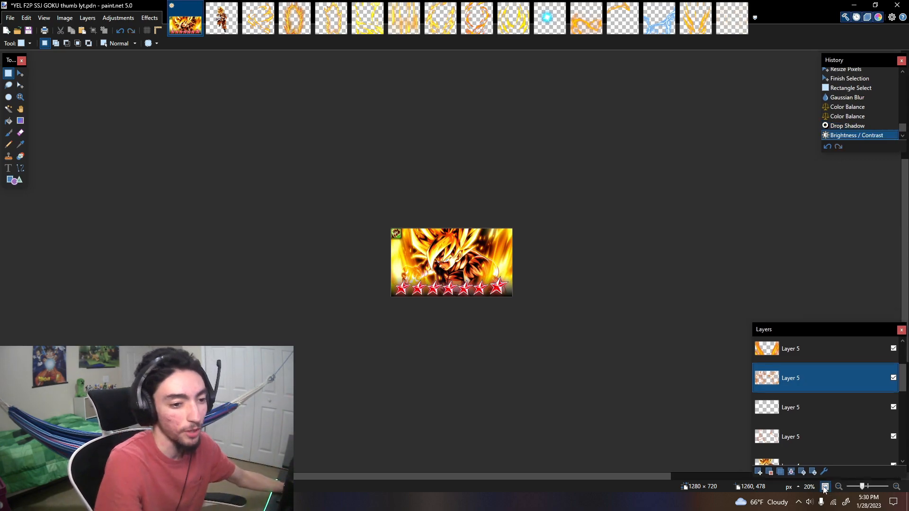
pyautogui.click(825, 487)
pyautogui.hotkey('ctrl', 's')
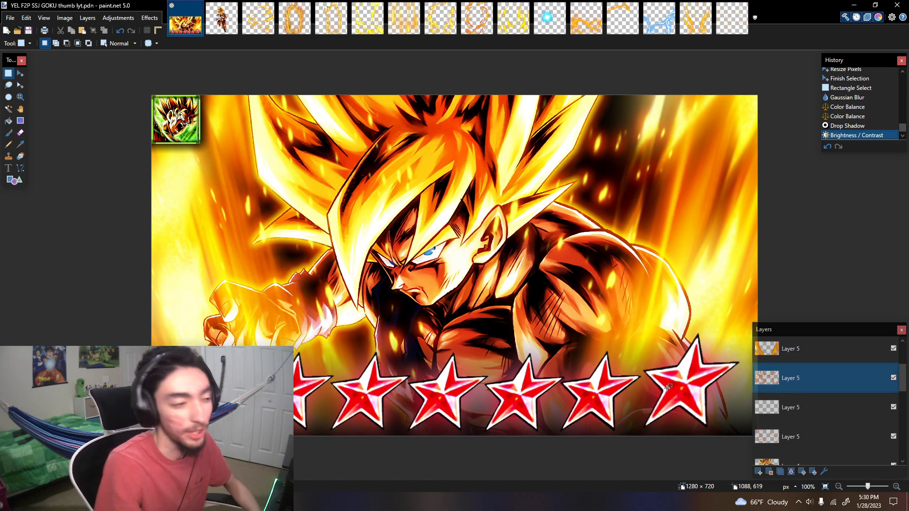
# Step: Apply a Radial Blur with angle 4.00 and quality 2.0 to the second Layer 4 Goku copy, centered near his face
pyautogui.moveTo(902, 379)
pyautogui.mouseDown()
pyautogui.moveTo(897, 372)
pyautogui.moveTo(896, 384)
pyautogui.mouseUp()
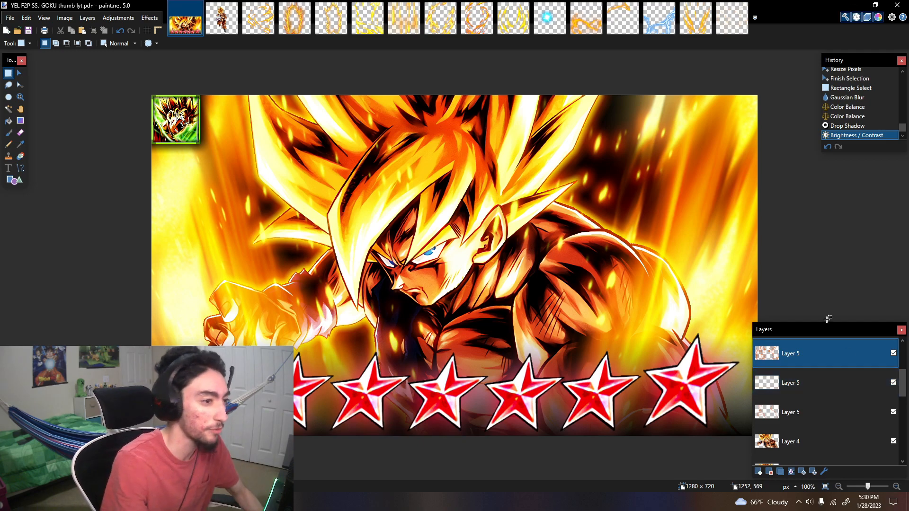
pyautogui.scroll(1, 891, 389)
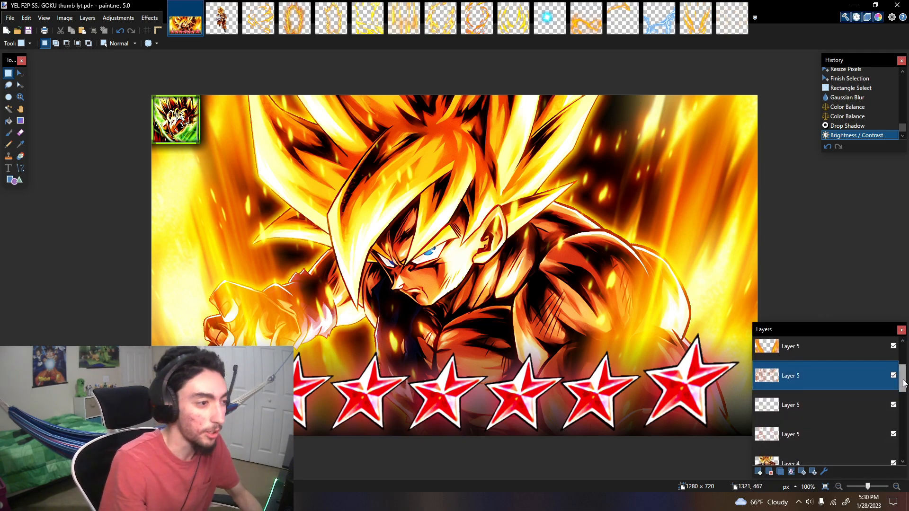
pyautogui.scroll(-4, 853, 402)
pyautogui.click(855, 410)
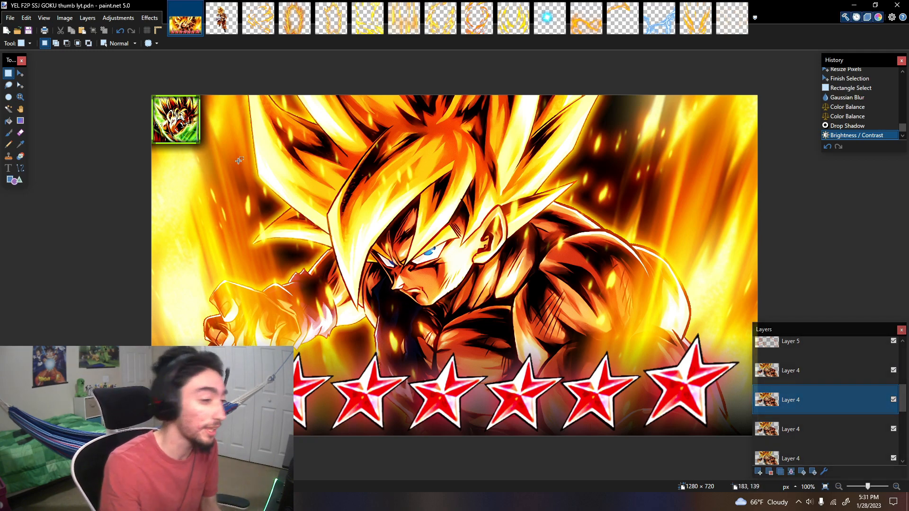
pyautogui.click(150, 17)
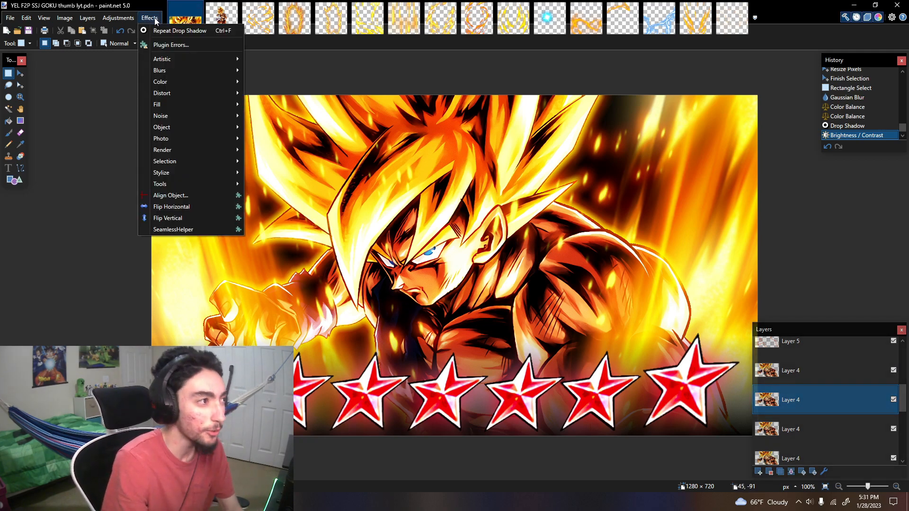
pyautogui.moveTo(169, 72)
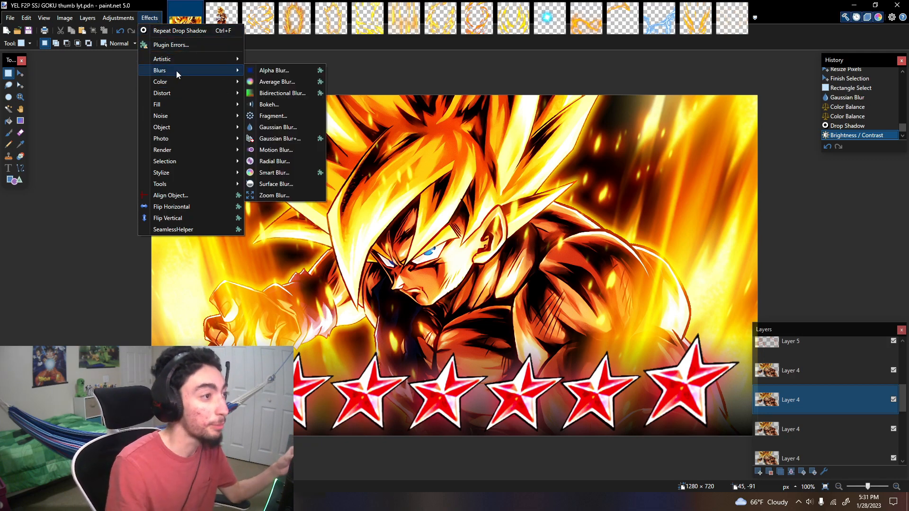
pyautogui.click(280, 161)
pyautogui.moveTo(459, 181); pyautogui.dragTo(727, 161)
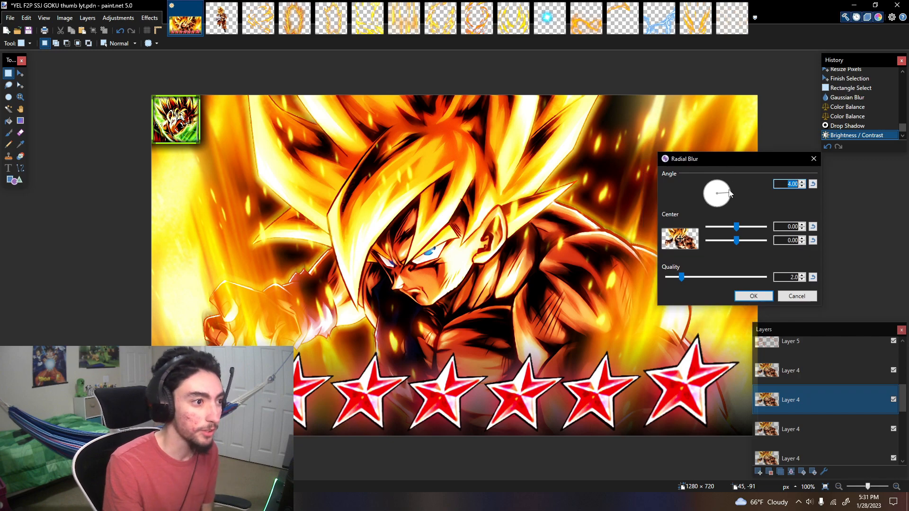
pyautogui.moveTo(737, 230); pyautogui.dragTo(734, 245)
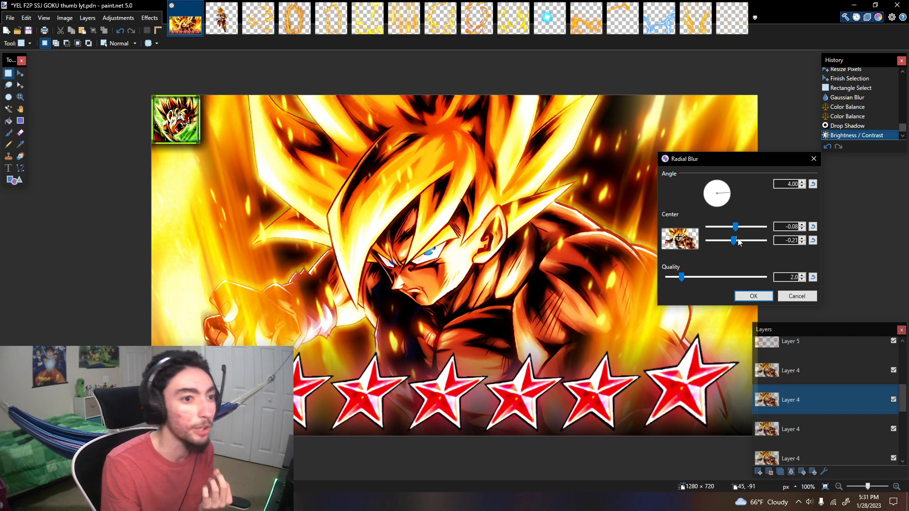
pyautogui.moveTo(729, 196); pyautogui.dragTo(728, 185)
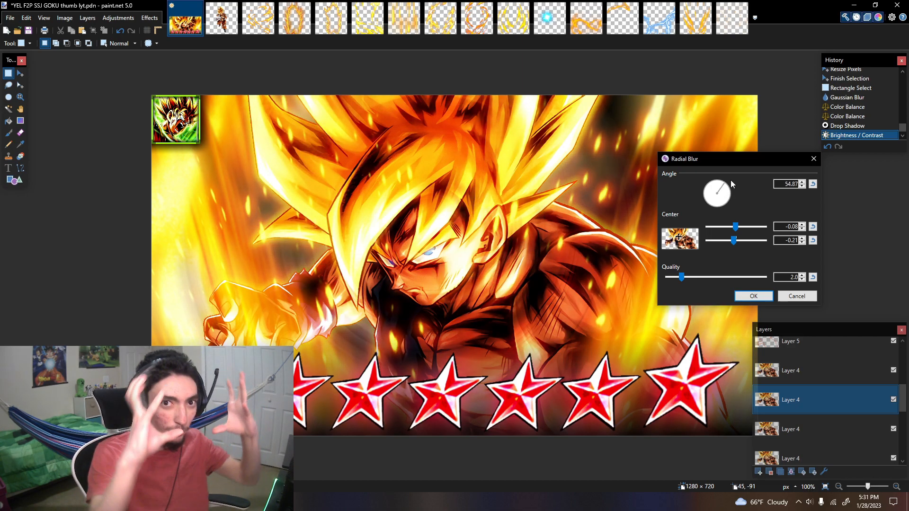
pyautogui.click(813, 184)
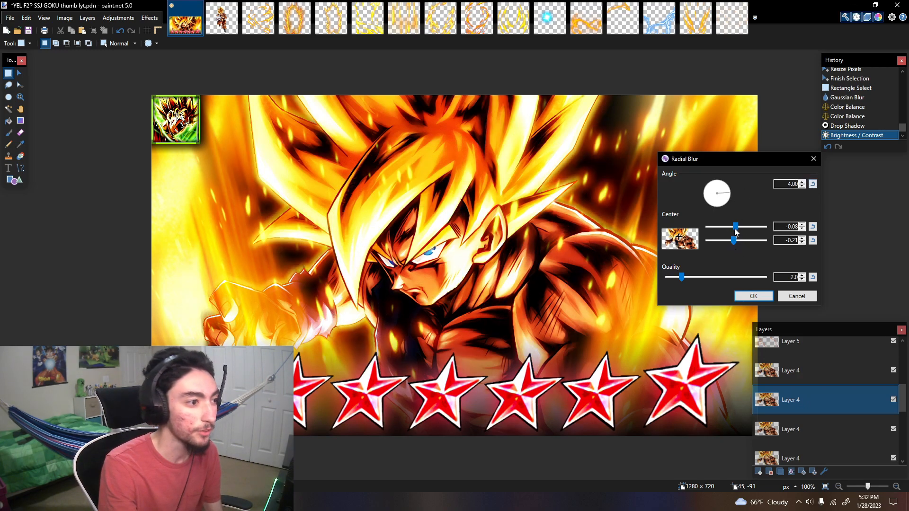
pyautogui.click(678, 238)
pyautogui.click(753, 296)
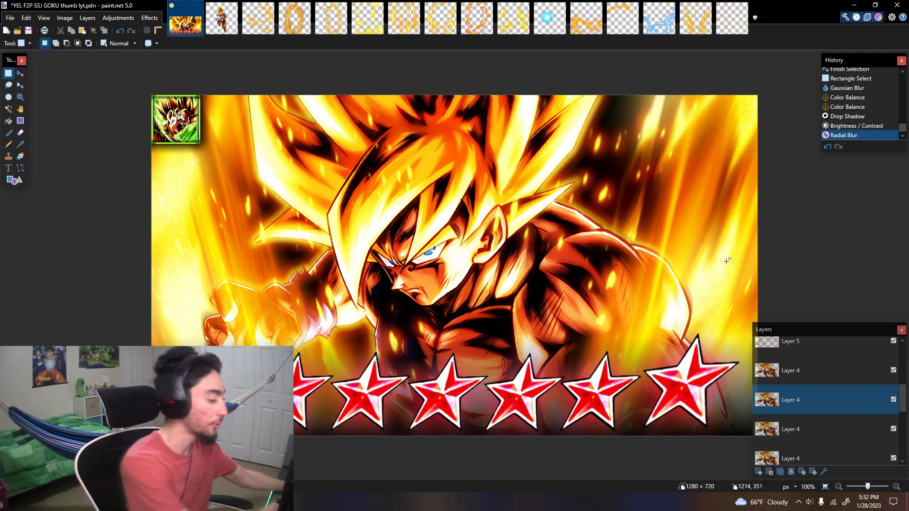
# Step: Compare Goku with and without the radial blur by repeatedly undoing and restoring it
pyautogui.hotkey('ctrl', 'z')
pyautogui.hotkey('ctrl', 'y')
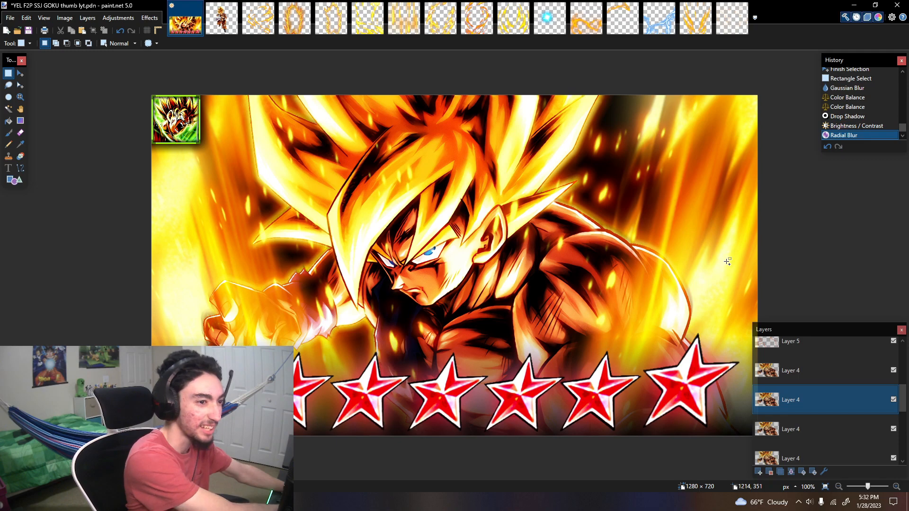
pyautogui.hotkey('ctrl', 'z')
pyautogui.hotkey('ctrl', 'y')
pyautogui.hotkey('ctrl', 'z')
pyautogui.hotkey('ctrl', 'y')
pyautogui.hotkey('ctrl', 'z')
pyautogui.hotkey('ctrl', 'y')
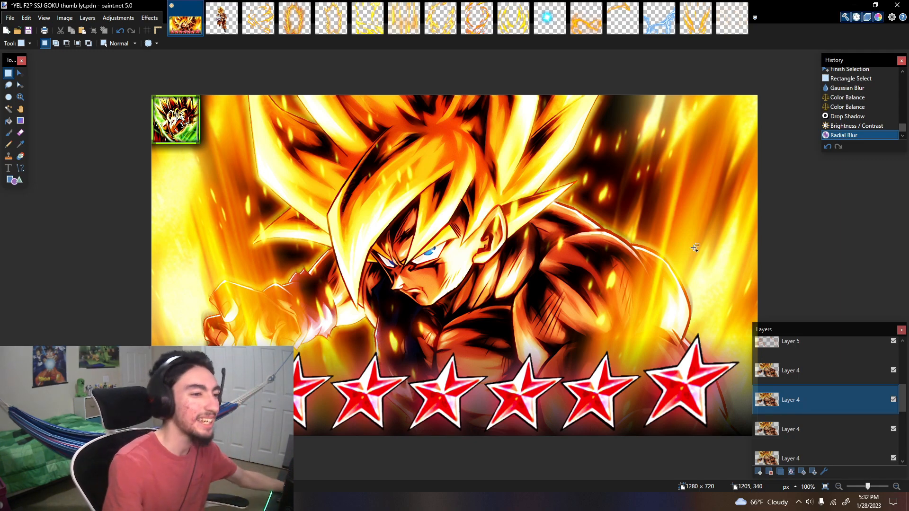
# Step: Magic-wand the area outside Goku on the uppermost Layer 4 at 50% tolerance, erase it from the blurred copy below and save
pyautogui.click(777, 376)
pyautogui.press('s')
pyautogui.press('s')
pyautogui.press('s')
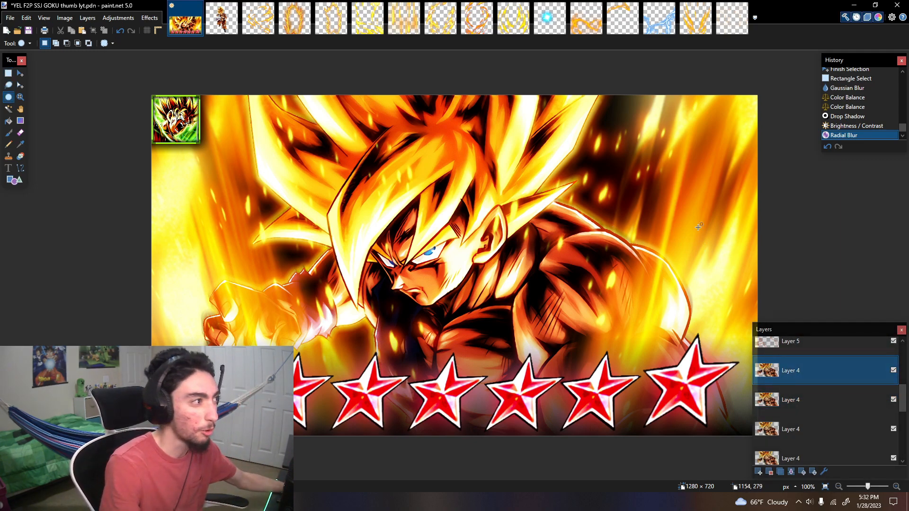
pyautogui.click(239, 43)
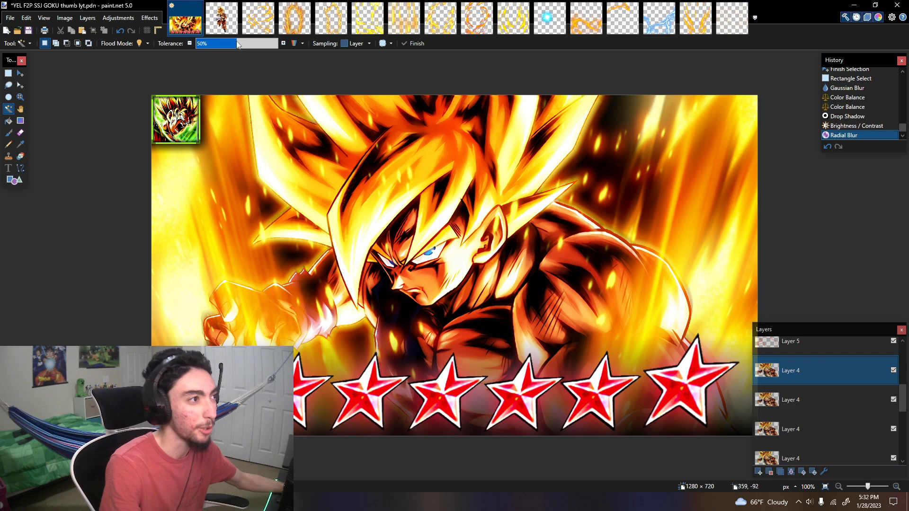
pyautogui.click(682, 241)
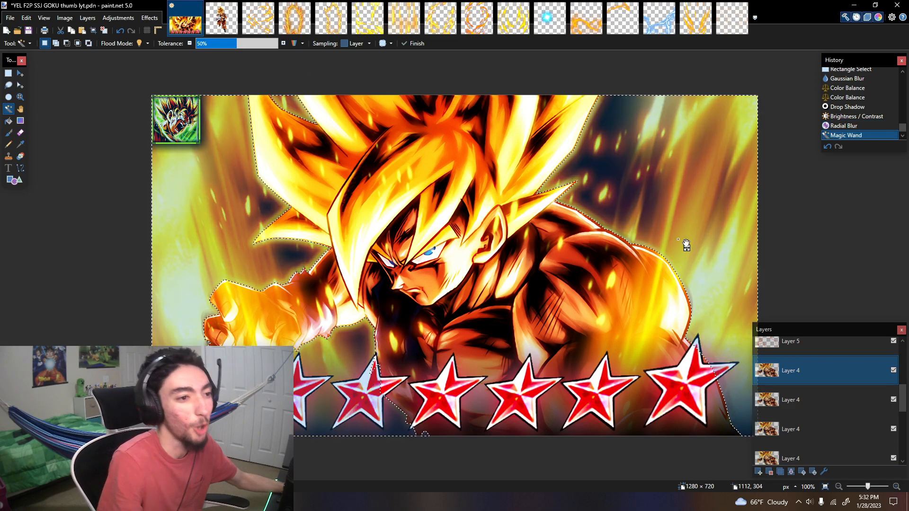
pyautogui.click(805, 389)
pyautogui.press('Delete')
pyautogui.press('s')
pyautogui.hotkey('ctrl', 's')
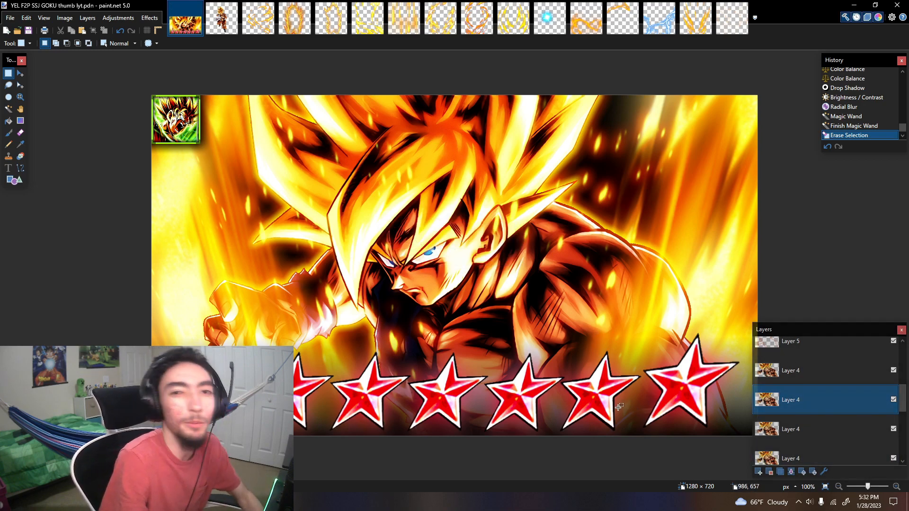
# Step: Check the thumbnail at a very small size with the radially blurred Goku layer hidden and shown
pyautogui.click(839, 487)
pyautogui.click(839, 487)
pyautogui.click(838, 486)
pyautogui.click(839, 487)
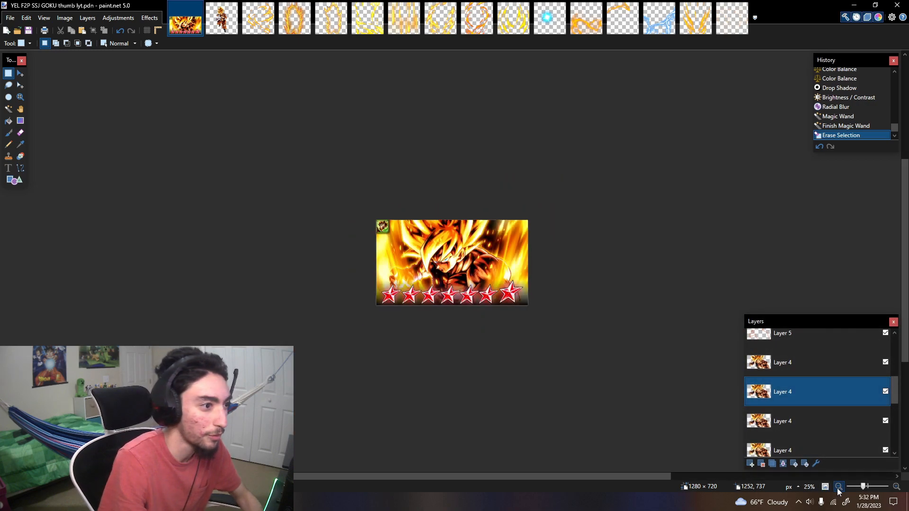
pyautogui.click(838, 487)
pyautogui.click(886, 392)
pyautogui.click(886, 392)
pyautogui.click(886, 392)
pyautogui.click(886, 392)
pyautogui.hotkey('ctrl', '0')
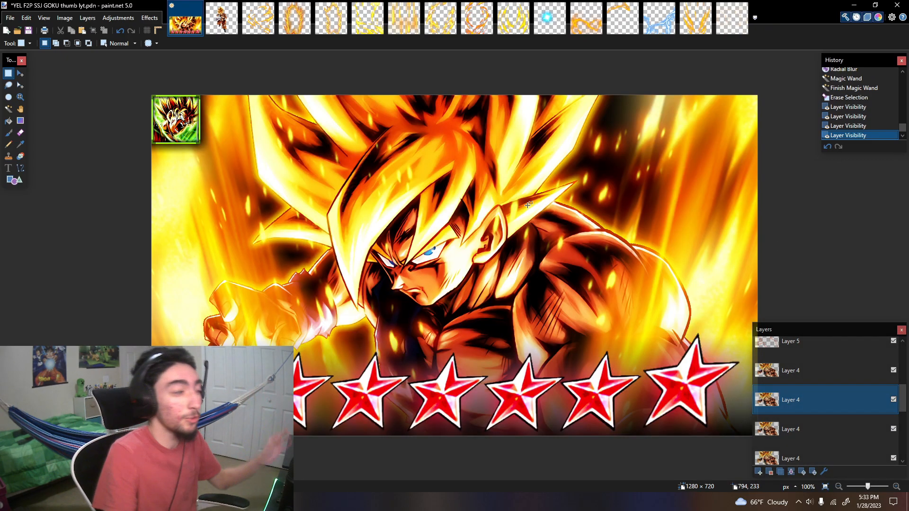
# Step: Look over the background image LF NAMEK GOKU BG 2.png and return to the Goku thumbnail
pyautogui.scroll(-5, 840, 381)
pyautogui.click(817, 417)
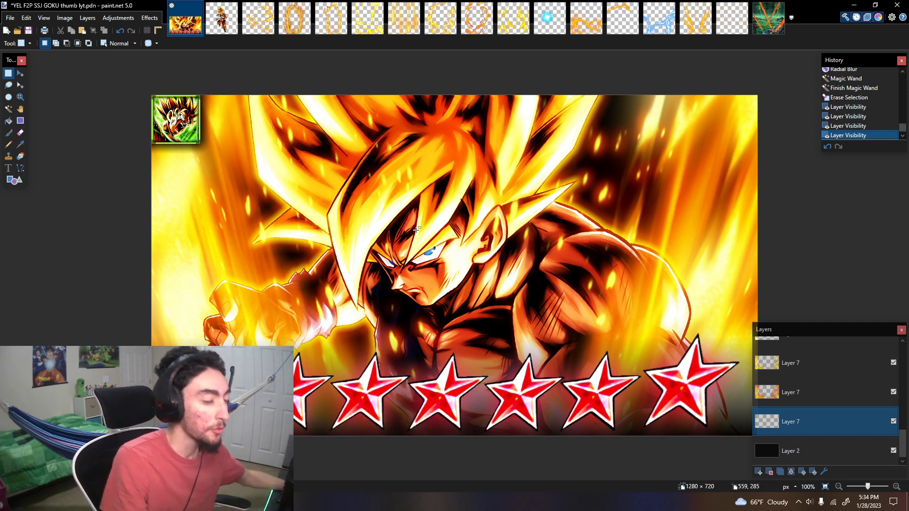
pyautogui.click(768, 19)
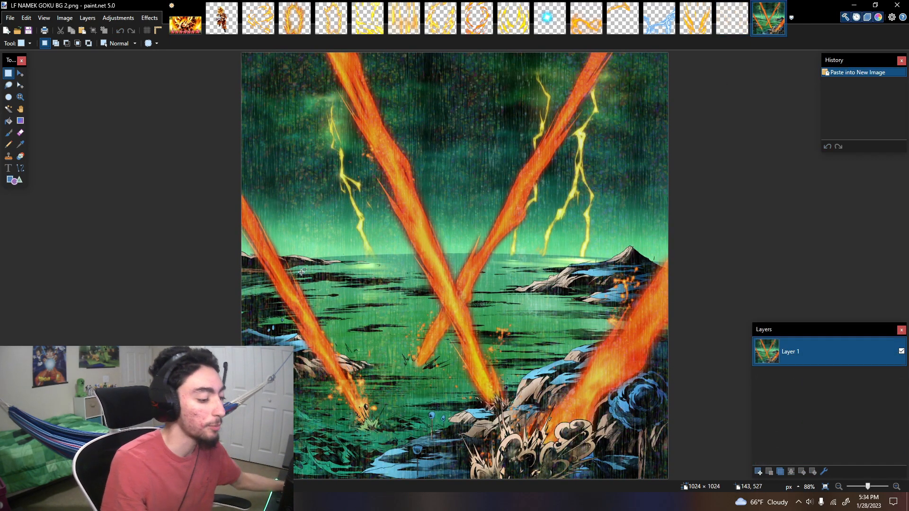
pyautogui.click(184, 21)
pyautogui.hotkey('ctrl', 'b')
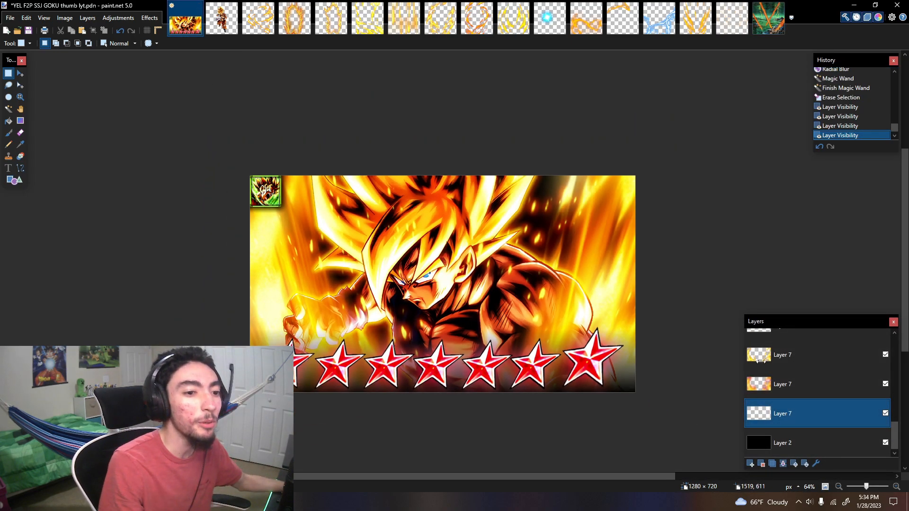
# Step: Delete the three empty Layer 7 layers near the bottom of the layer stack
pyautogui.doubleClick(825, 417)
pyautogui.click(502, 290)
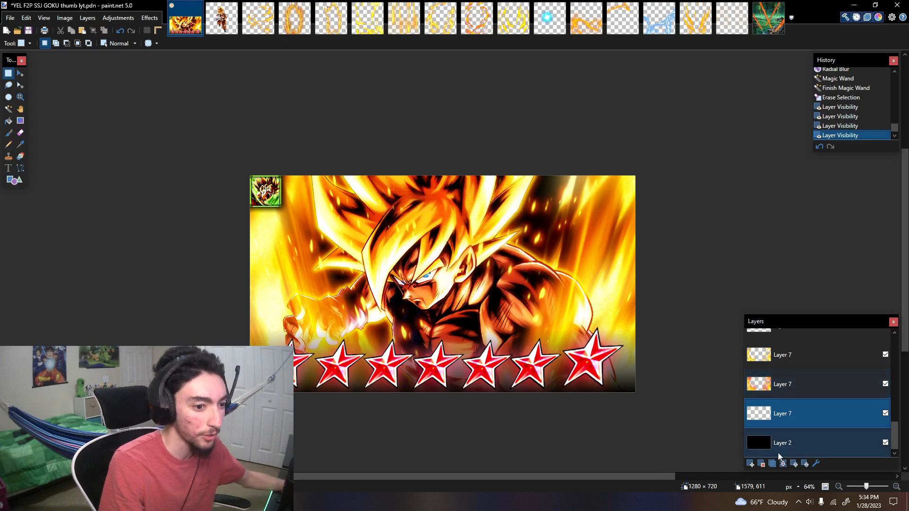
pyautogui.click(763, 465)
pyautogui.click(794, 334)
pyautogui.click(763, 466)
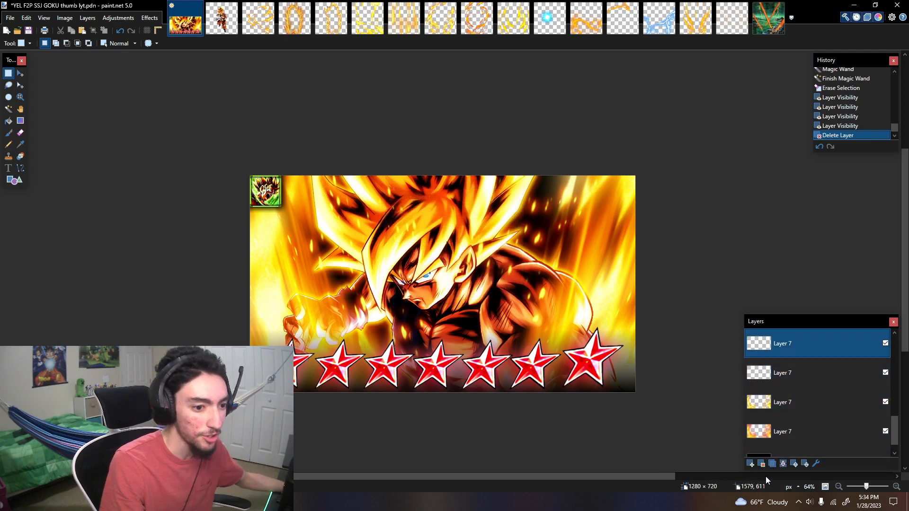
pyautogui.click(762, 465)
pyautogui.scroll(5, 876, 362)
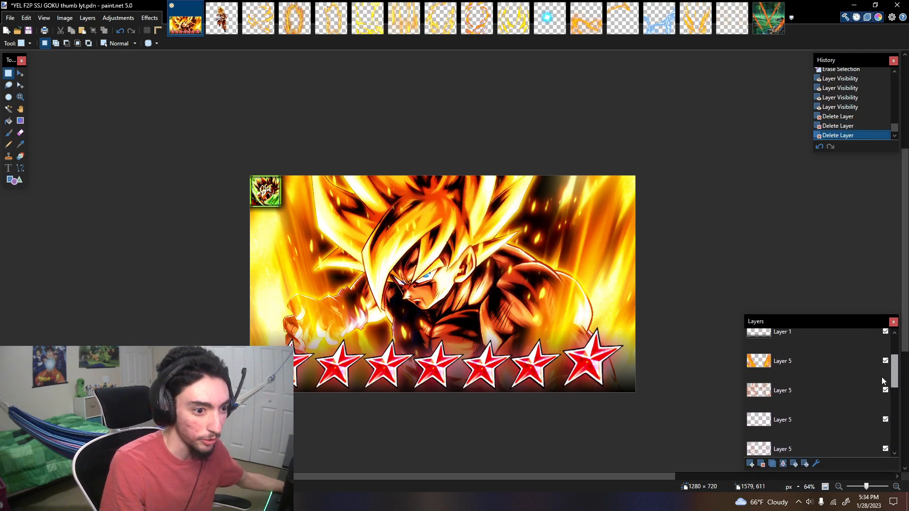
# Step: Add a new layer directly above black Layer 2, paste the Namek background into it and enlarge it to cover the canvas
pyautogui.click(751, 464)
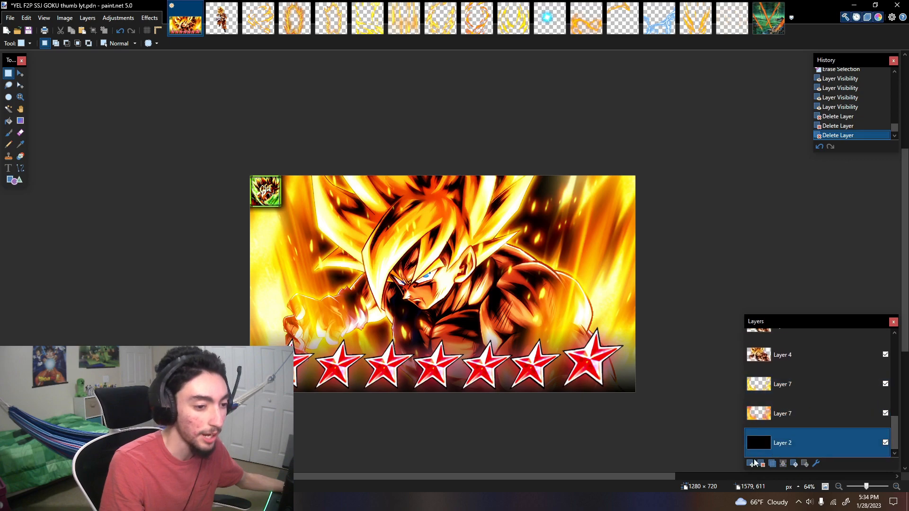
pyautogui.scroll(-1, 850, 444)
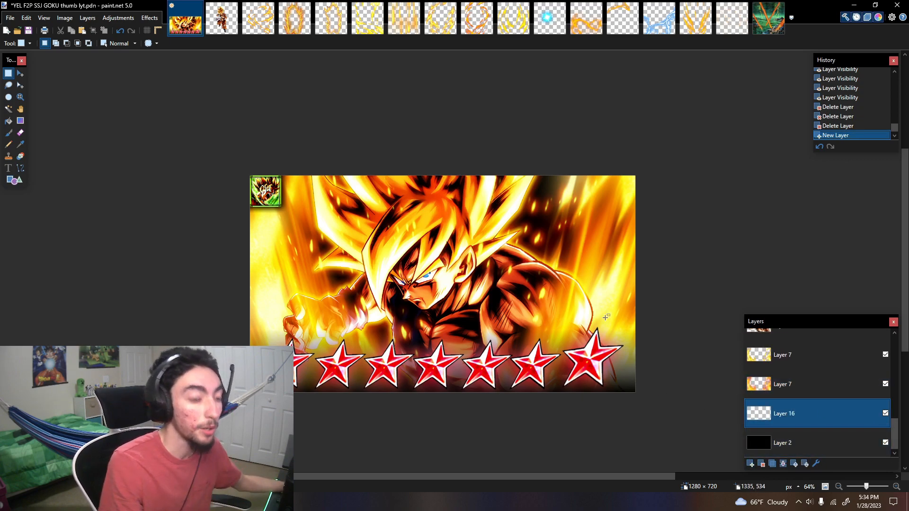
pyautogui.hotkey('ctrl', 'v')
pyautogui.click(476, 331)
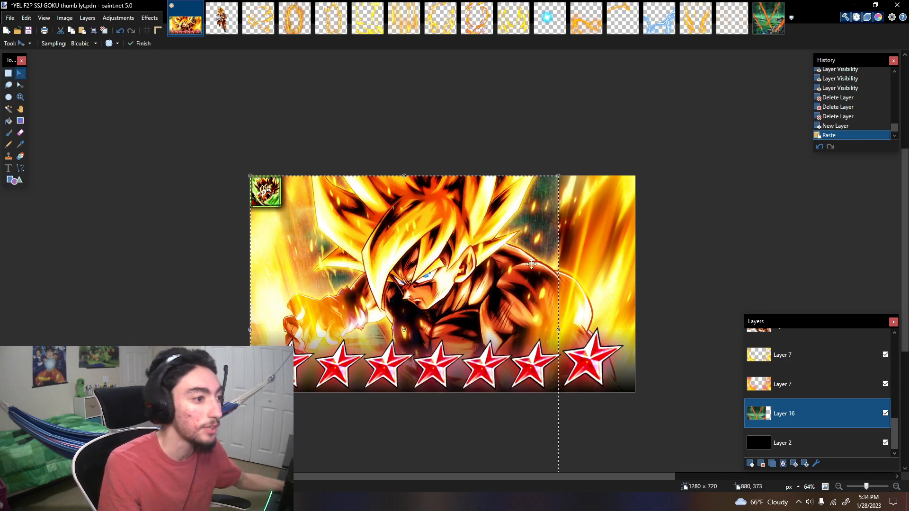
pyautogui.moveTo(556, 185); pyautogui.dragTo(637, 71)
pyautogui.press('s')
pyautogui.click(573, 332)
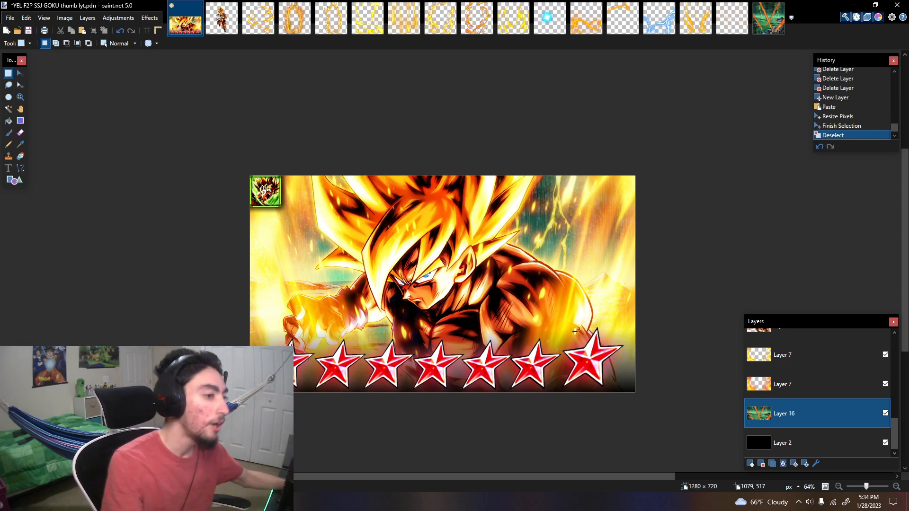
# Step: Check how the thumbnail with the Namek background reads at a very small size
pyautogui.click(825, 487)
pyautogui.click(839, 487)
pyautogui.click(839, 486)
pyautogui.click(838, 487)
pyautogui.click(839, 487)
pyautogui.click(839, 487)
pyautogui.click(826, 487)
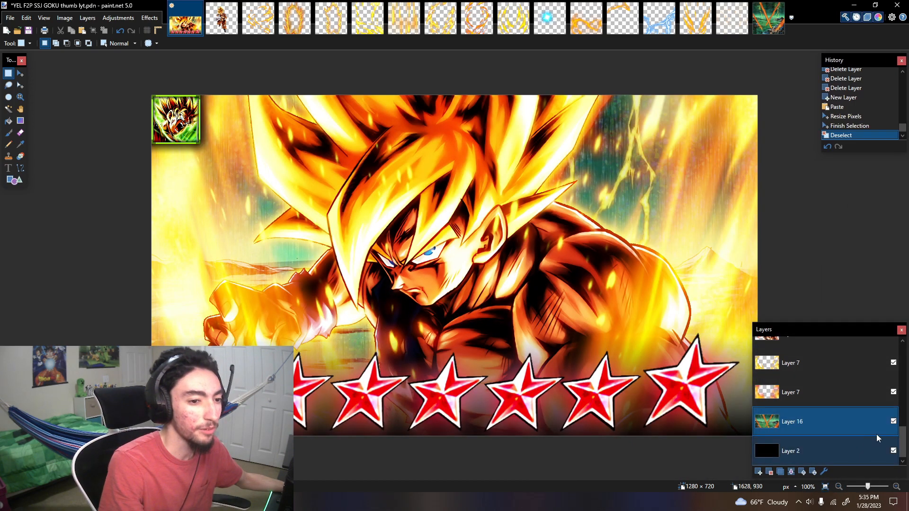
# Step: Raise the saturation of the Namek background on Layer 16 to about 115
pyautogui.hotkey('ctrl', 'shift', 'u')
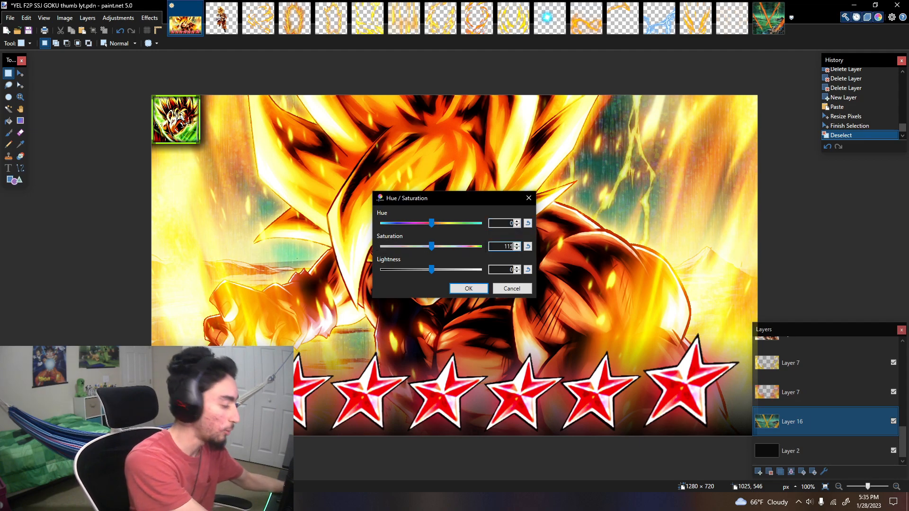
pyautogui.press('Return')
pyautogui.hotkey('ctrl', 'shift', 't')
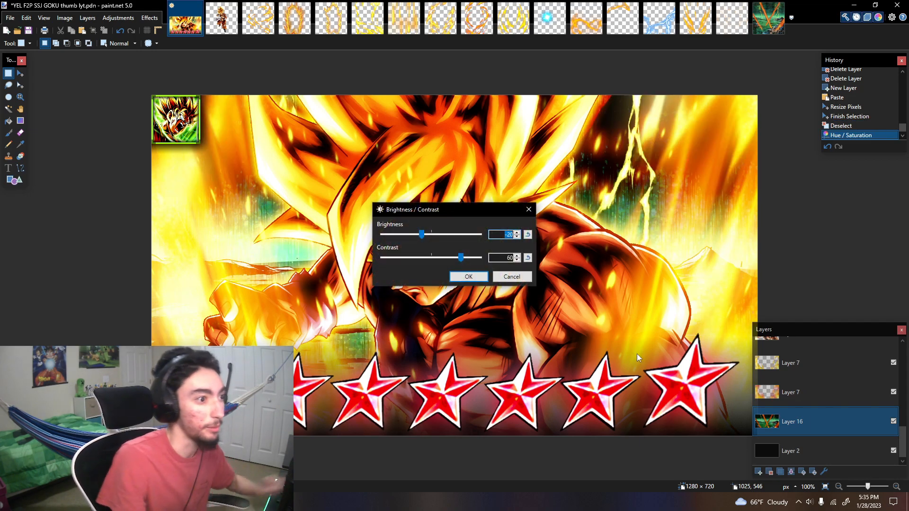
pyautogui.moveTo(443, 207); pyautogui.dragTo(636, 201)
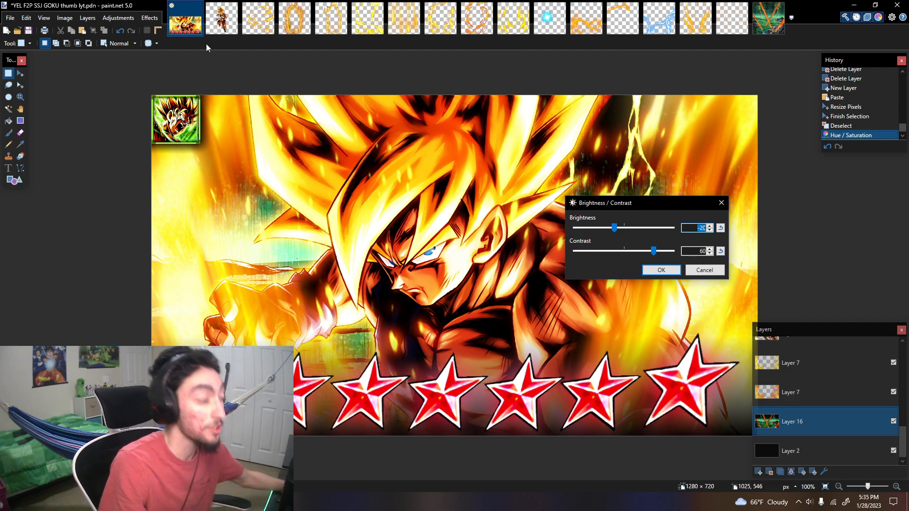
pyautogui.press('Escape')
# Step: Soften the Namek background on Layer 16 with one Gaussian Blur of radius 3 and save the thumbnail
pyautogui.click(149, 18)
pyautogui.moveTo(169, 75)
pyautogui.click(278, 127)
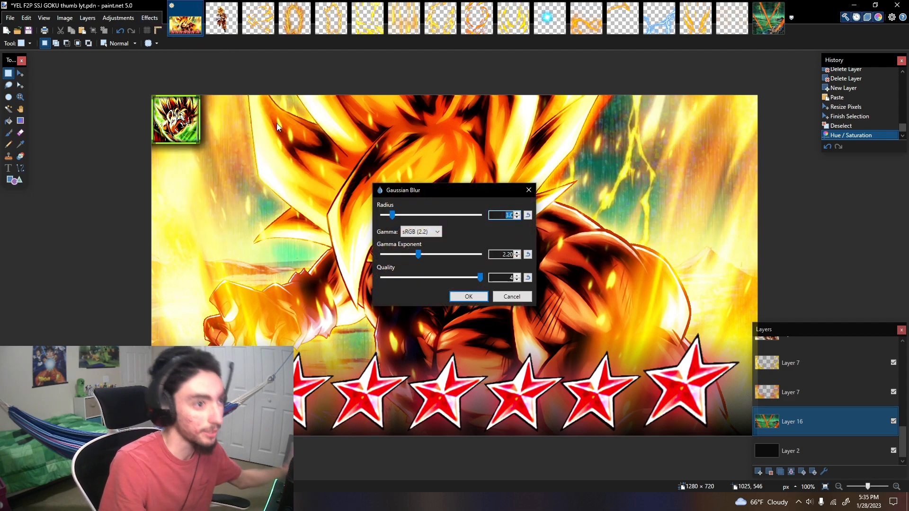
pyautogui.press('Return')
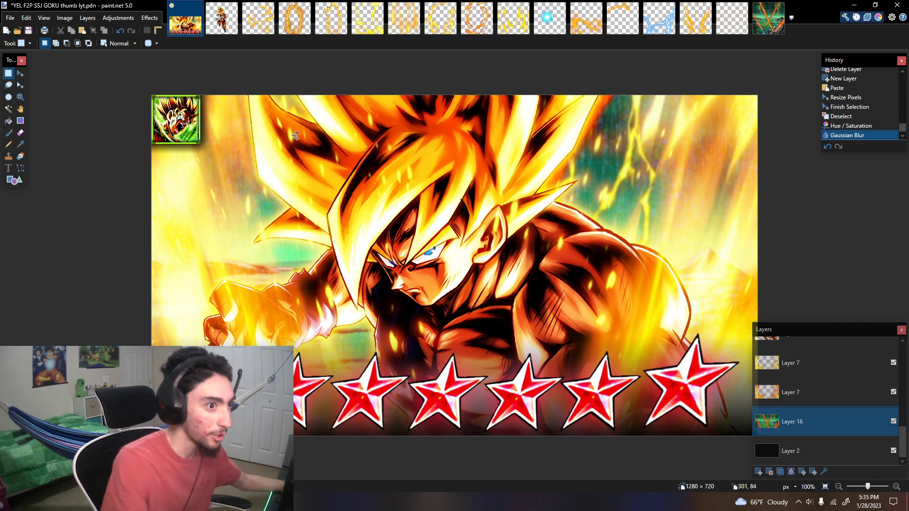
pyautogui.hotkey('ctrl', 'f')
pyautogui.hotkey('ctrl', 'z')
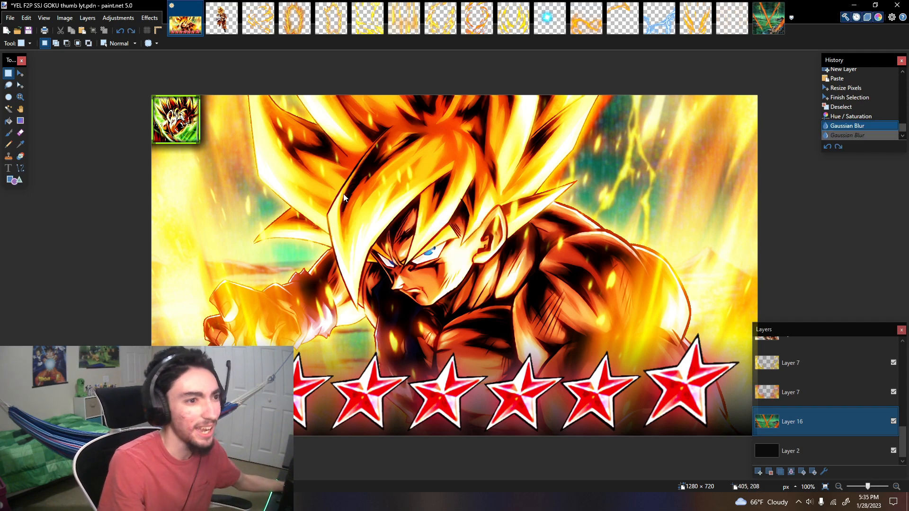
pyautogui.hotkey('ctrl', 's')
# Step: Darken the Namek background on Layer 16 by setting brightness to -55 and contrast to 60
pyautogui.click(118, 17)
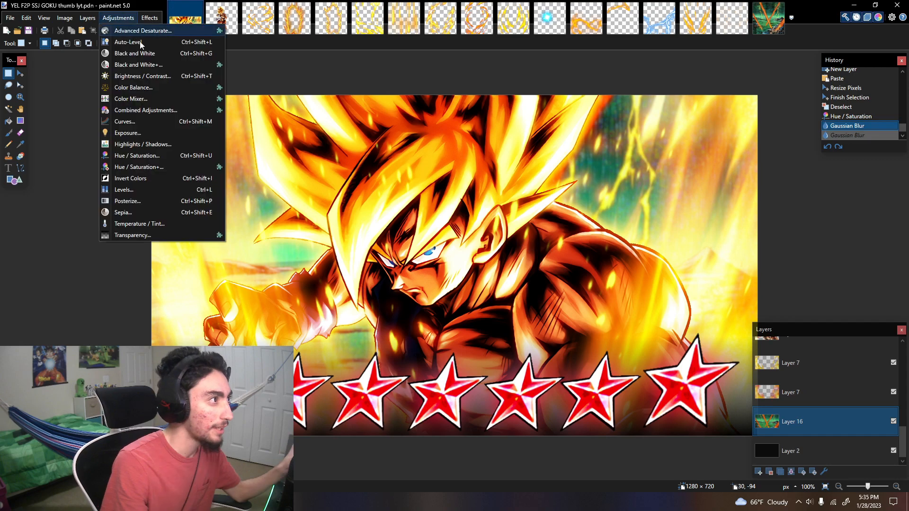
pyautogui.click(150, 79)
pyautogui.moveTo(437, 206); pyautogui.dragTo(793, 226)
pyautogui.moveTo(839, 250)
pyautogui.mouseDown()
pyautogui.moveTo(828, 249)
pyautogui.moveTo(843, 255)
pyautogui.mouseUp()
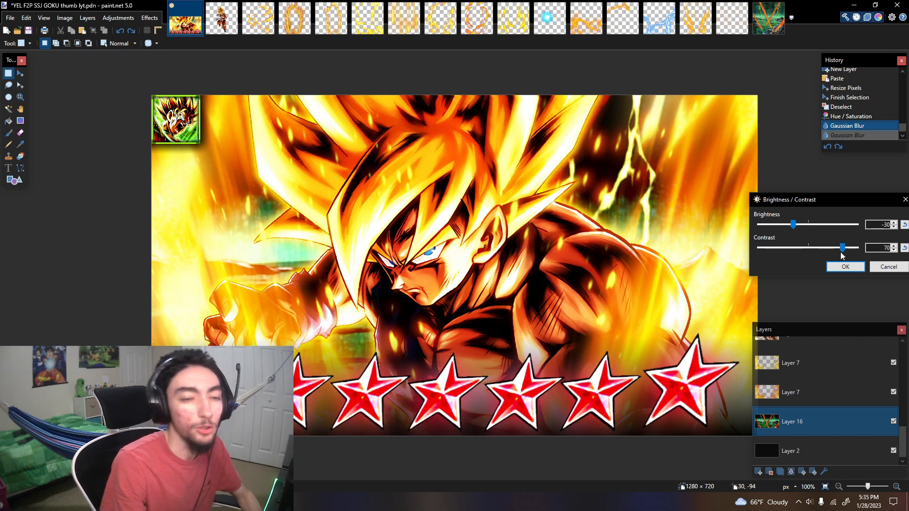
pyautogui.moveTo(794, 226); pyautogui.dragTo(778, 227)
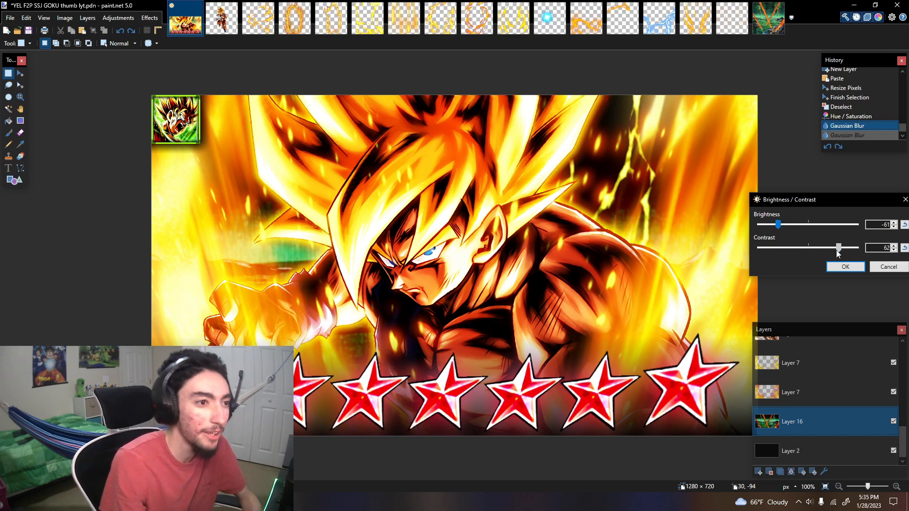
pyautogui.moveTo(842, 251); pyautogui.dragTo(833, 251)
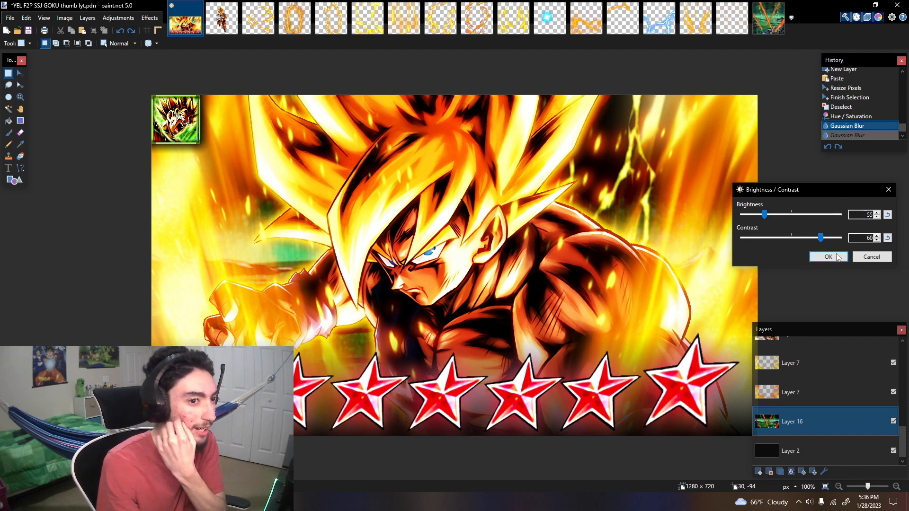
pyautogui.click(843, 267)
# Step: Compare the background before and after the brightness and contrast change, keep the change and save the thumbnail
pyautogui.hotkey('ctrl', 'z')
pyautogui.hotkey('ctrl', 'y')
pyautogui.hotkey('ctrl', 'z')
pyautogui.hotkey('ctrl', 'y')
pyautogui.hotkey('ctrl', 'z')
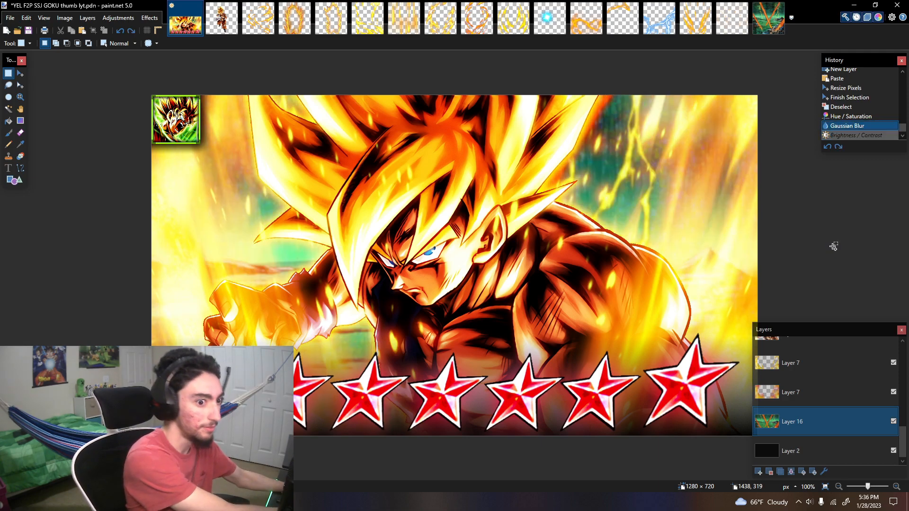
pyautogui.hotkey('ctrl', 'y')
pyautogui.hotkey('ctrl', 's')
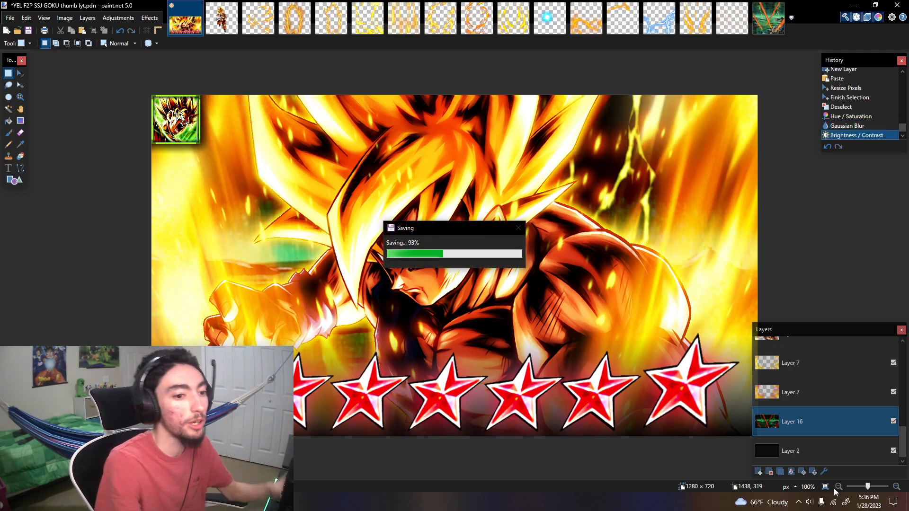
# Step: Compare the thumbnail at a very small size with the Layer 16 background shown and hidden
pyautogui.click(838, 487)
pyautogui.click(838, 487)
pyautogui.click(839, 486)
pyautogui.click(839, 487)
pyautogui.click(839, 487)
pyautogui.click(839, 487)
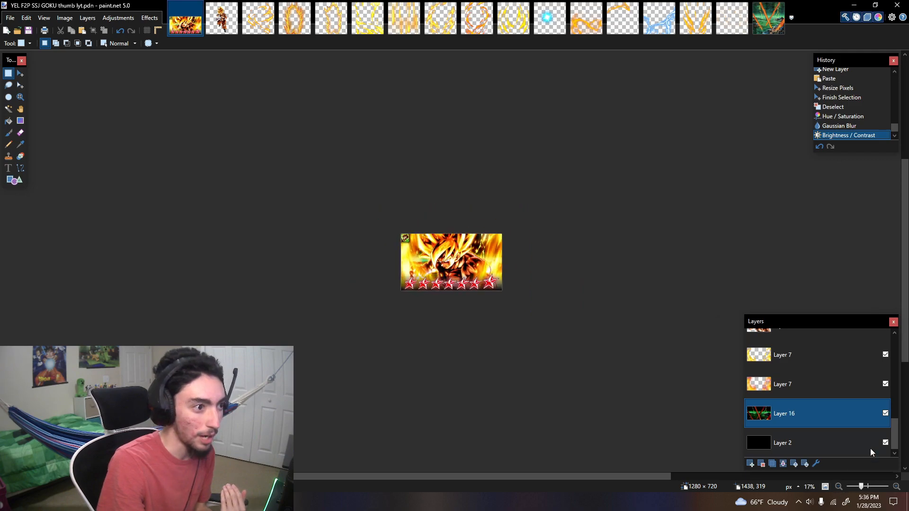
pyautogui.click(886, 414)
pyautogui.click(885, 414)
pyautogui.click(886, 414)
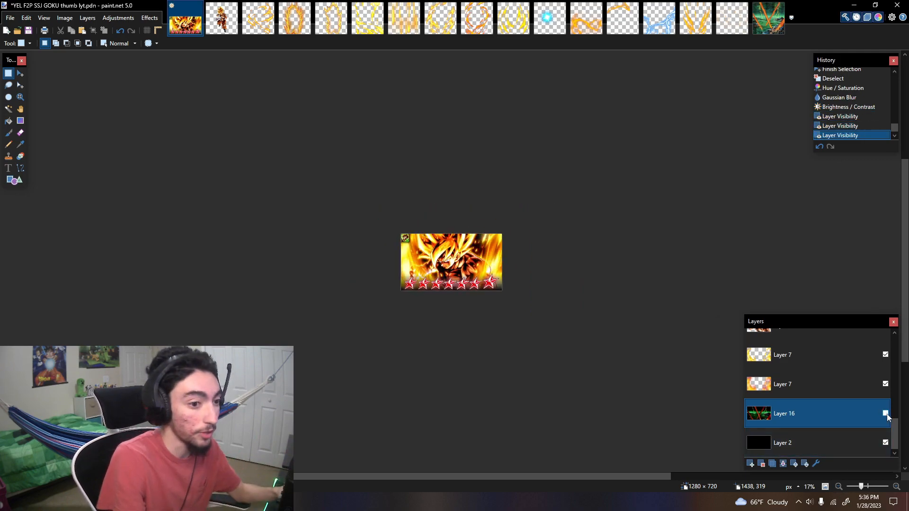
pyautogui.click(885, 414)
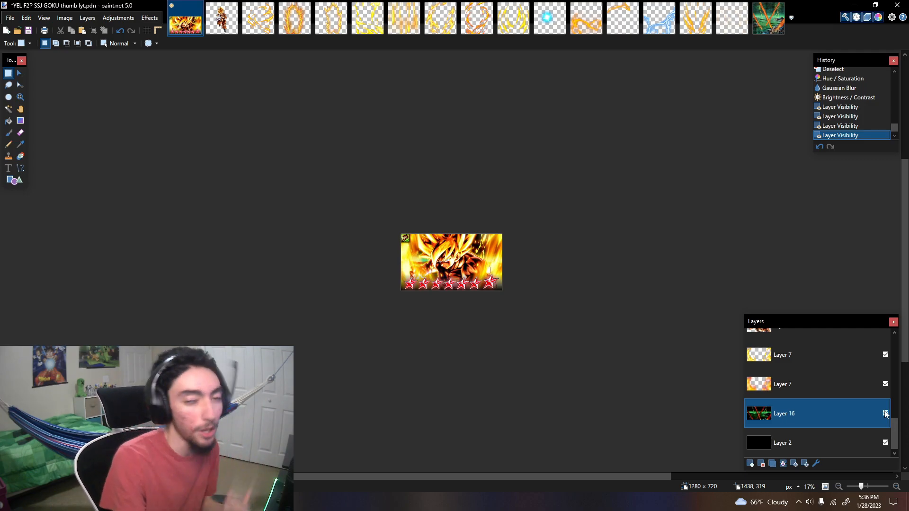
pyautogui.click(886, 415)
# Step: Check the thumbnail without the background at full and very small size, show Layer 16 again and save
pyautogui.click(825, 487)
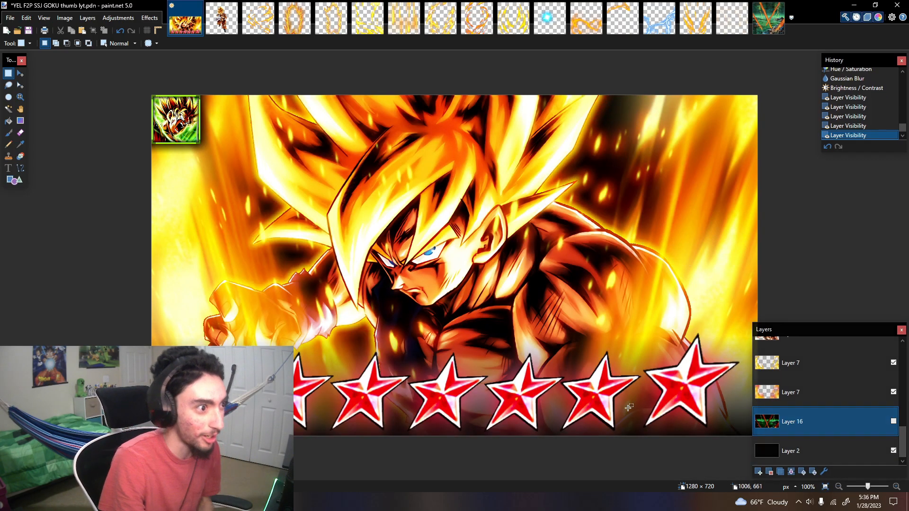
pyautogui.click(838, 487)
pyautogui.click(838, 487)
pyautogui.click(838, 488)
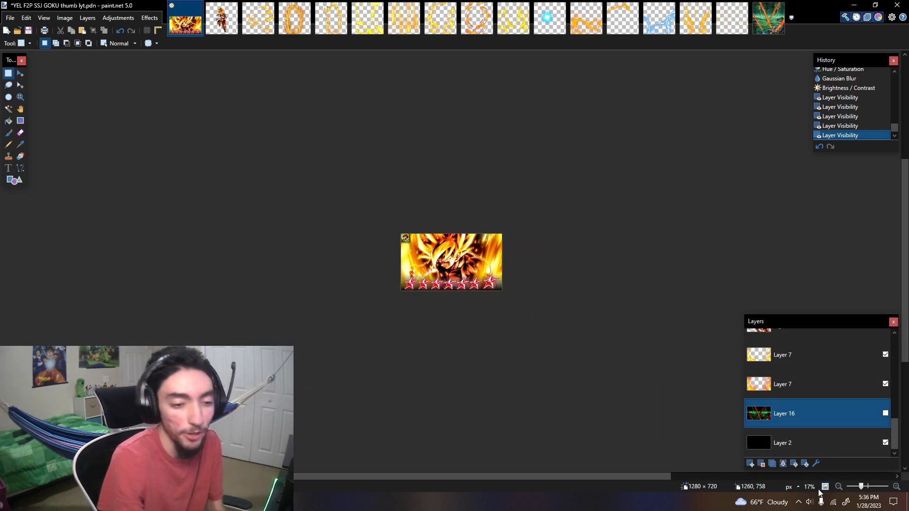
pyautogui.click(885, 414)
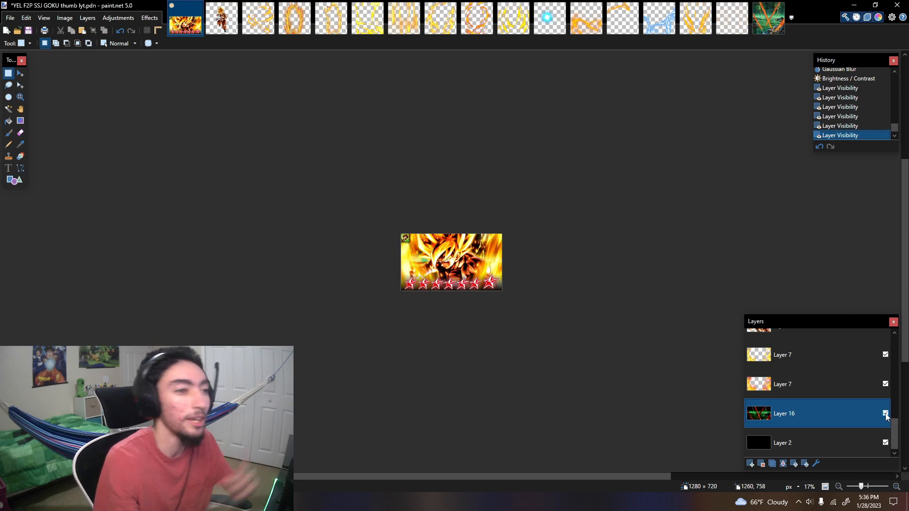
pyautogui.click(826, 487)
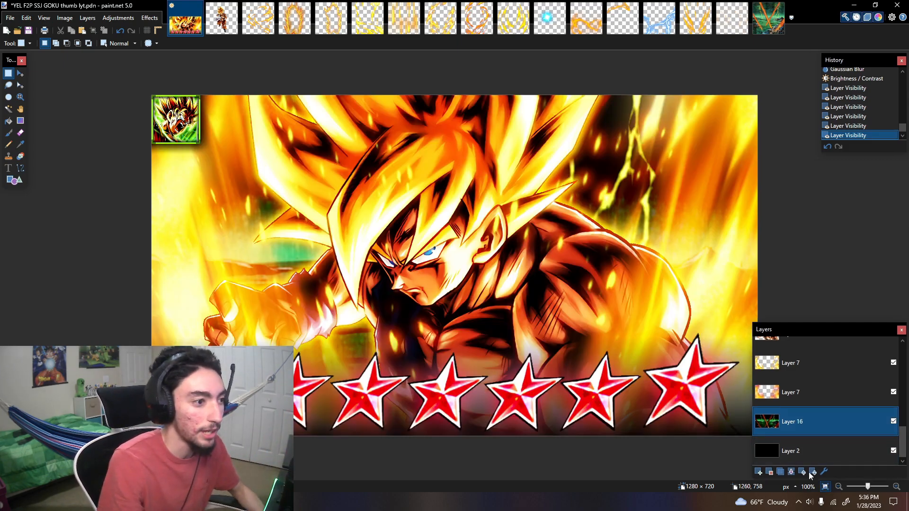
pyautogui.hotkey('ctrl', 's')
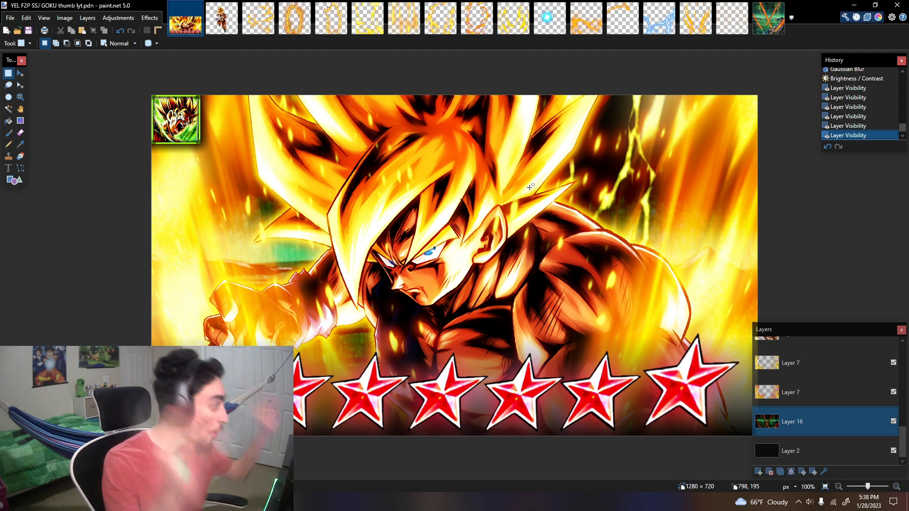
pyautogui.scroll(-2, 421, 279)
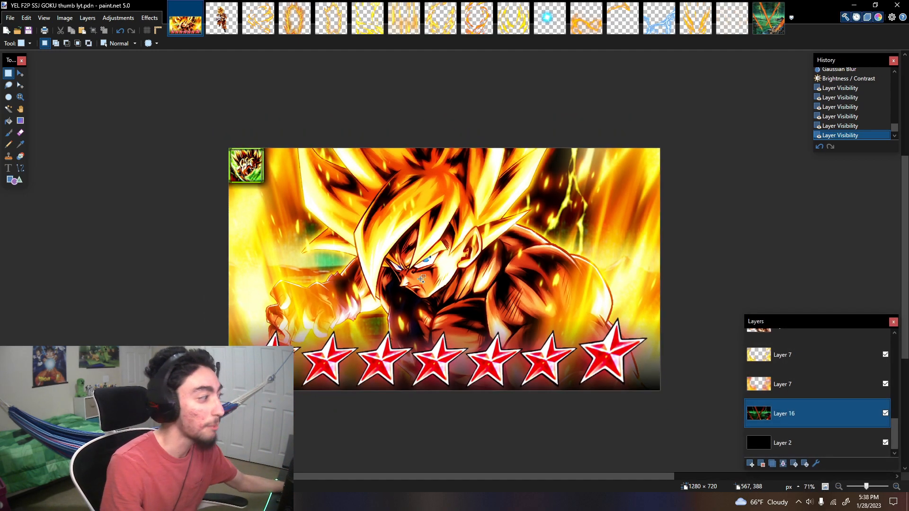
pyautogui.scroll(-3, 421, 279)
pyautogui.scroll(3, 420, 279)
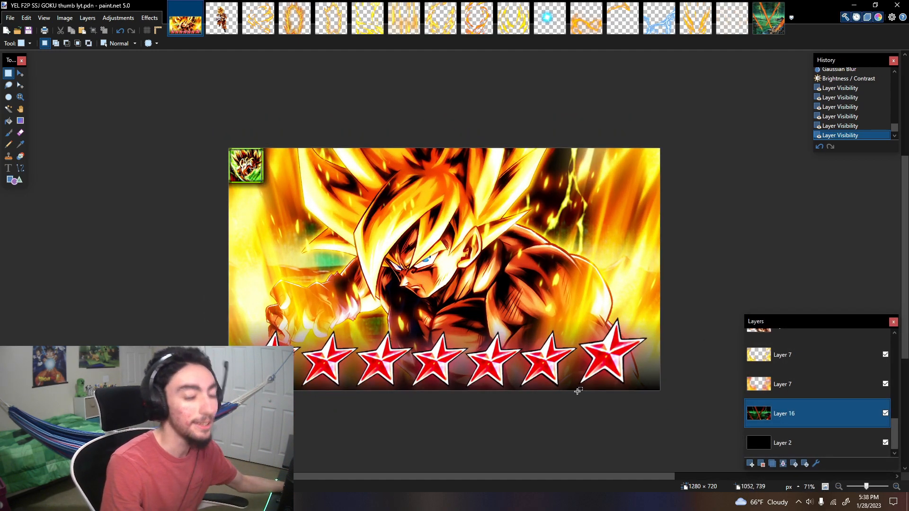